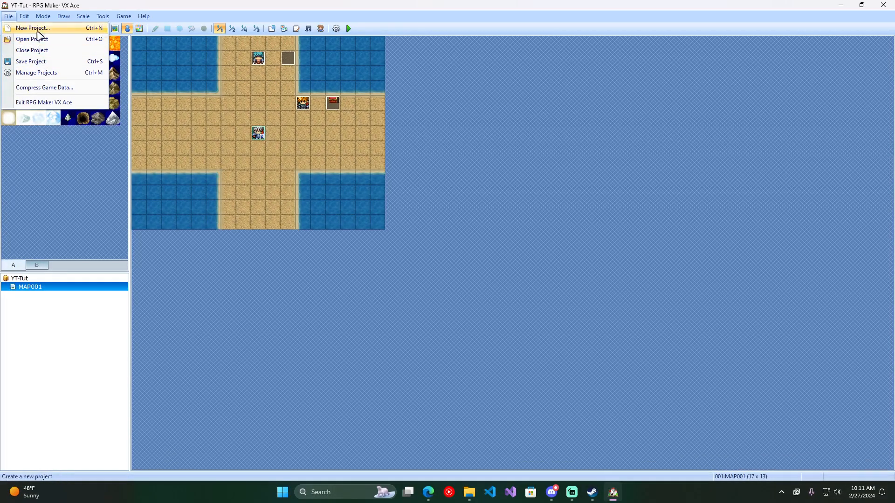
Create a new project with the folder name YT-Tut2 in the default location on the C: drive
left_click(34, 28)
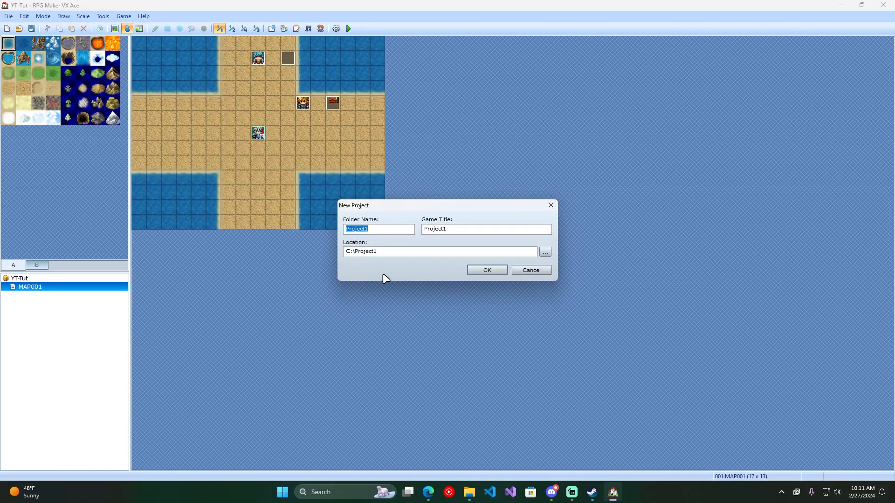
type("YT-Tut2")
left_click(546, 254)
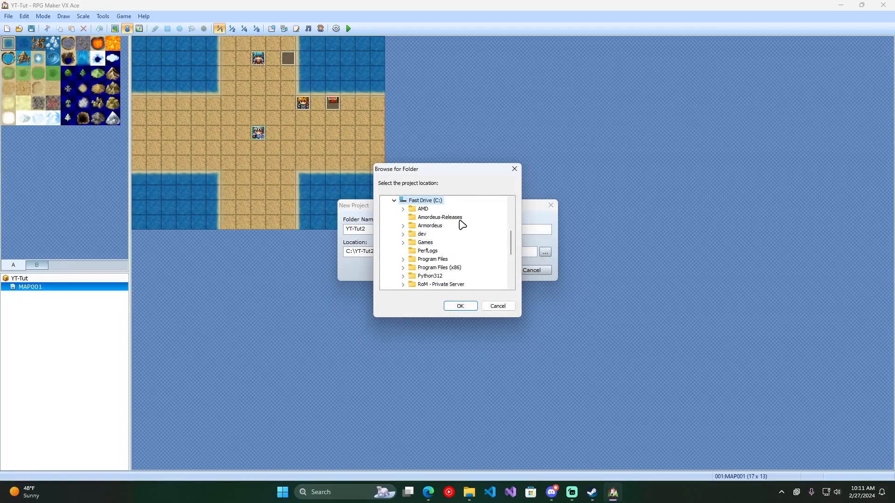
left_click(514, 169)
left_click(499, 272)
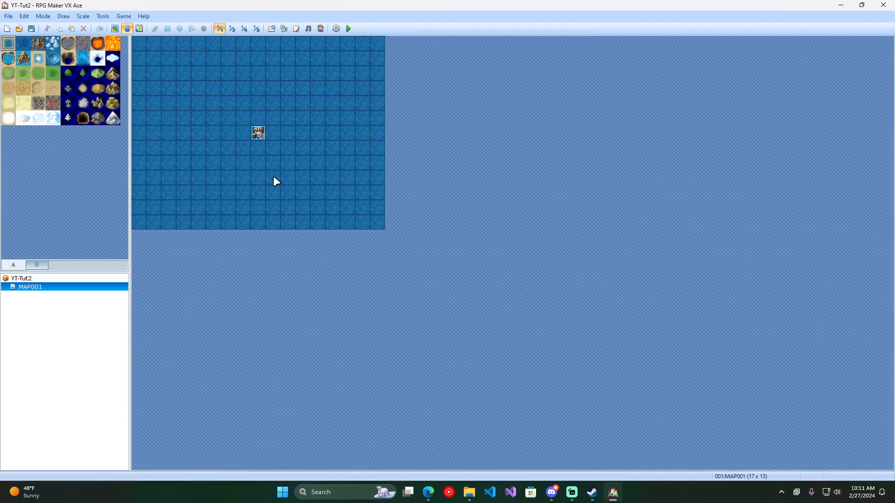
Try painting a stroke of mountain tiles over the water in map editing mode, and undo it
left_click(257, 134)
left_click(213, 59)
left_click(115, 29)
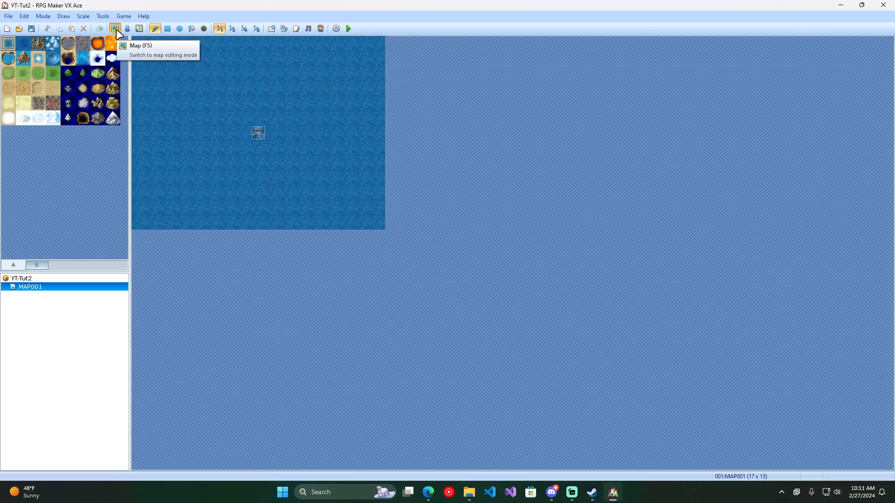
left_click(112, 89)
left_click_drag(213, 88, 302, 143)
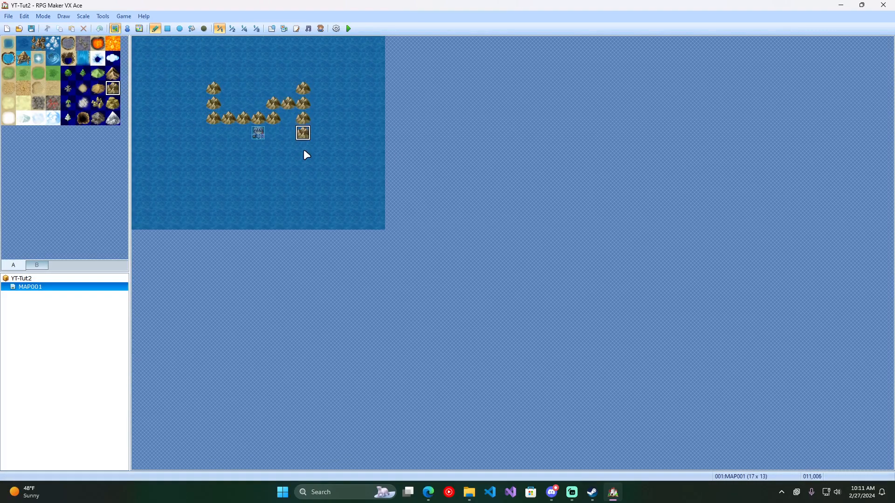
key("ctrl+z")
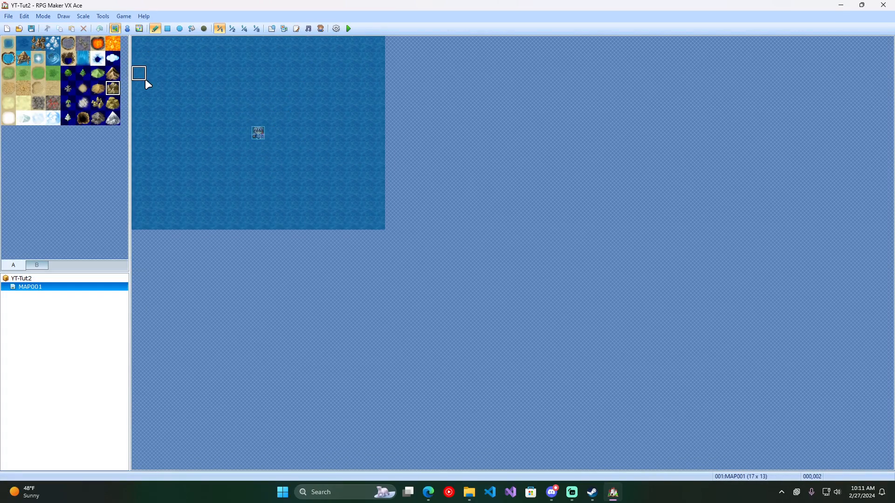
Switch to event editing and examine the settings and graphic choices of a new event on the map's north-west corner tile
left_click(127, 29)
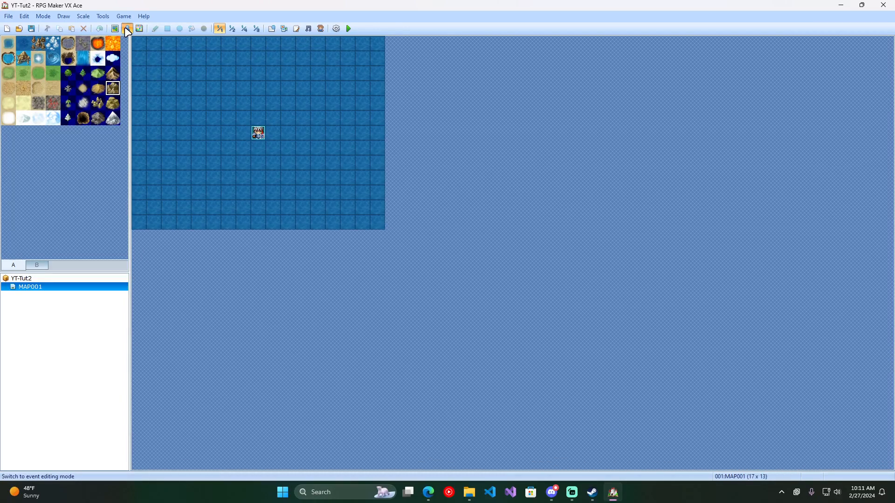
right_click(141, 49)
left_click(157, 51)
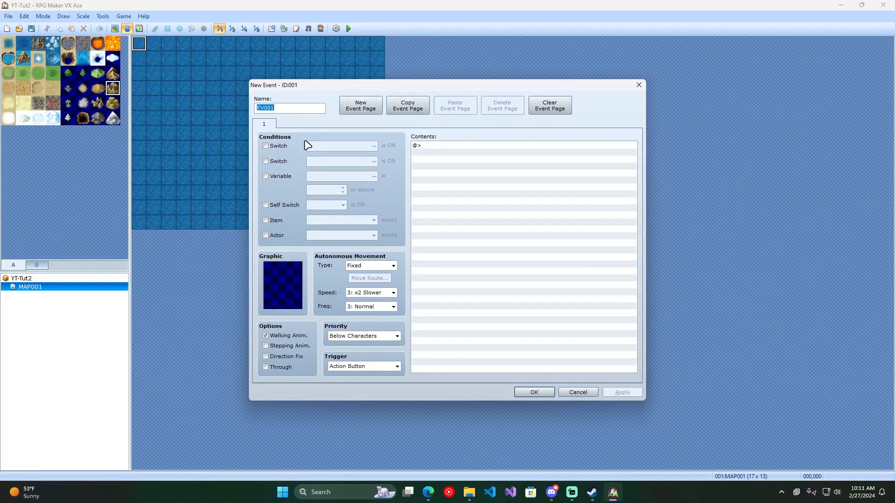
double_click(282, 290)
left_click(609, 120)
left_click(639, 85)
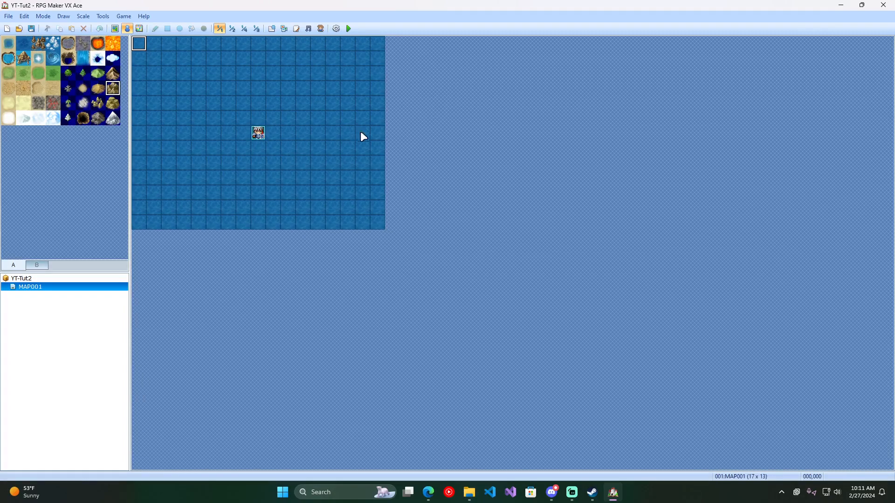
right_click(378, 135)
mouse_move(426, 203)
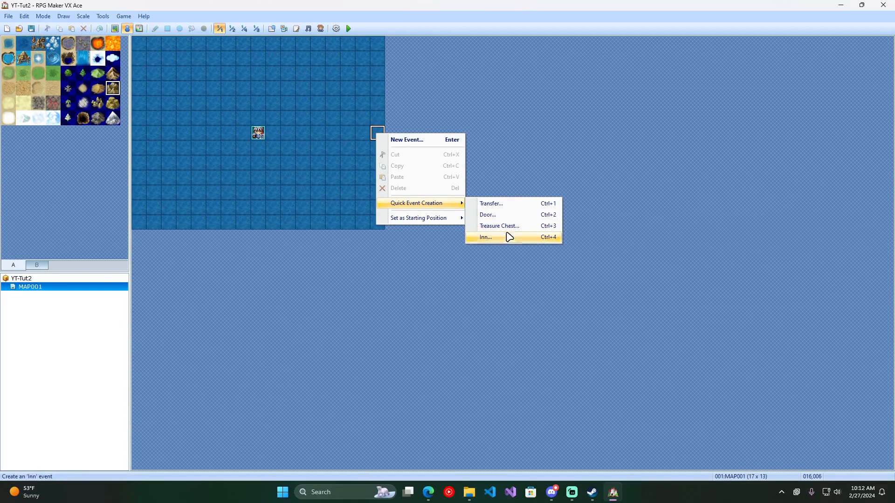
left_click(474, 157)
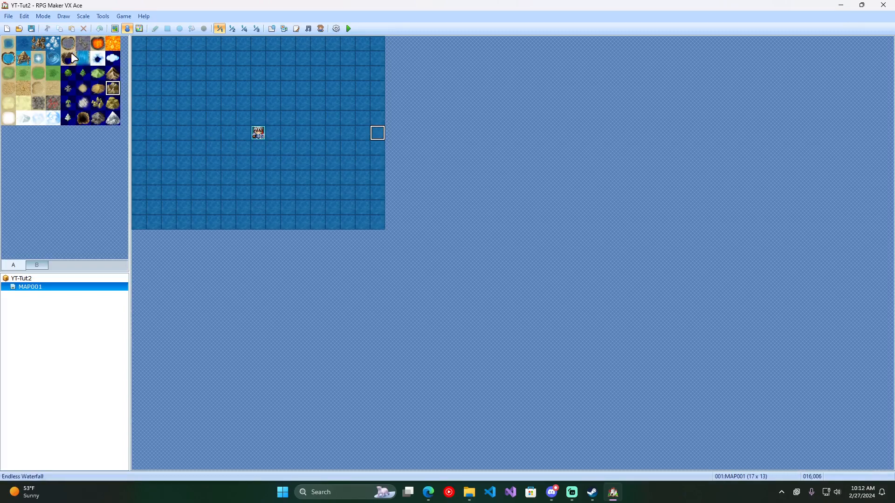
Paint a grass cross over the water in map editing mode, four tiles high across the map and three tiles wide down the middle
left_click(115, 28)
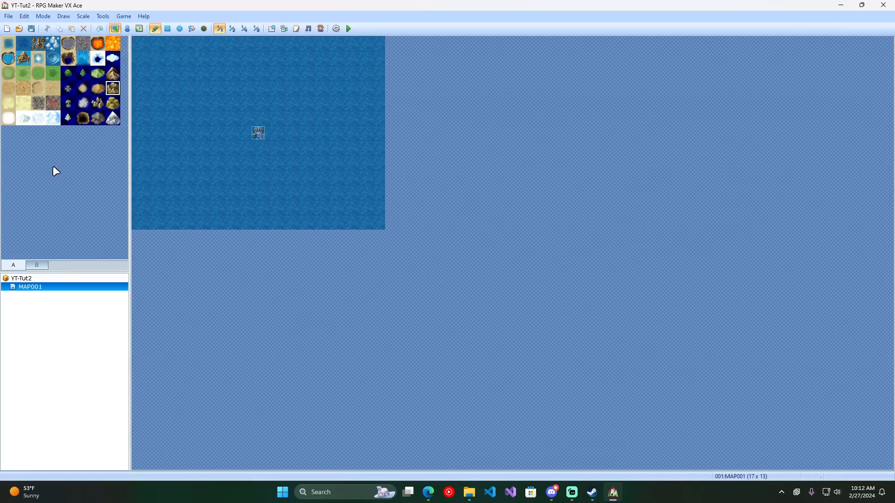
left_click(14, 77)
mouse_move(138, 104)
left_mouse_down()
mouse_move(377, 103)
mouse_move(256, 120)
mouse_move(152, 119)
mouse_move(140, 139)
mouse_move(157, 151)
mouse_move(379, 147)
mouse_move(155, 135)
mouse_move(256, 99)
mouse_move(257, 66)
mouse_move(270, 88)
mouse_move(251, 42)
left_mouse_up()
mouse_move(276, 180)
left_mouse_down()
mouse_move(274, 224)
mouse_move(247, 224)
mouse_move(244, 168)
mouse_move(261, 202)
left_mouse_up()
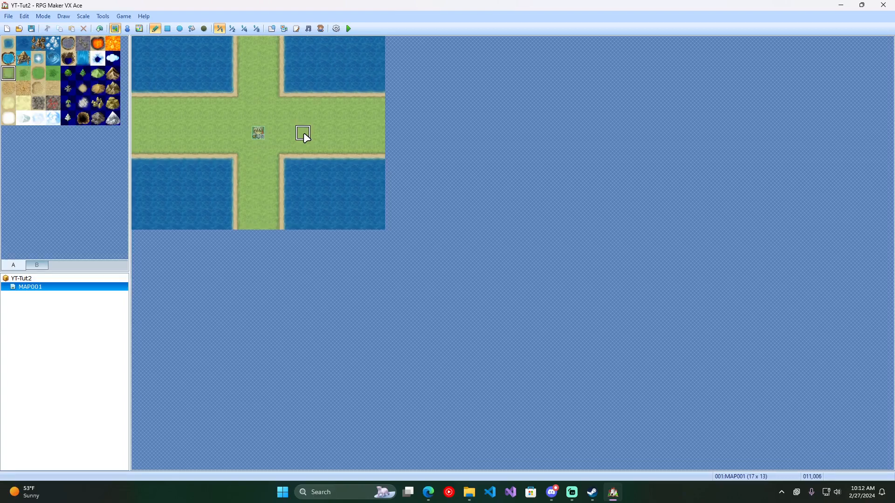
Try placing a tower tile from tileset B on the grass near the crossing, and undo it
left_click(37, 264)
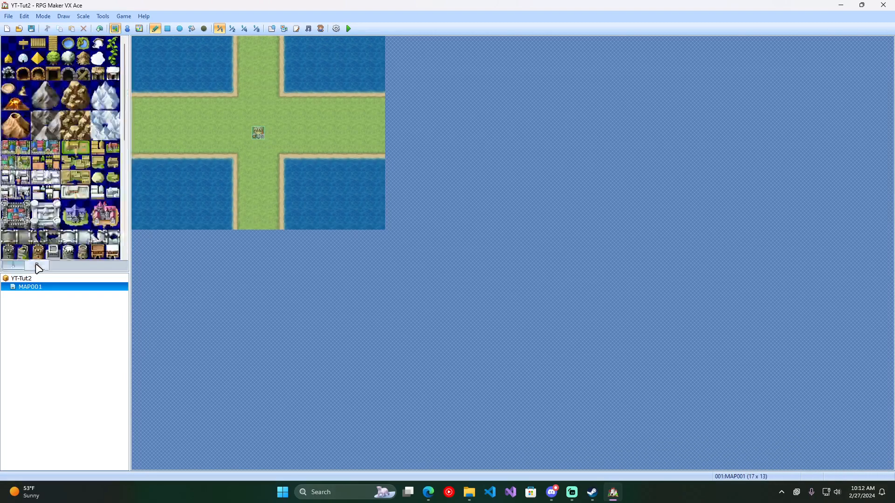
scroll(71, 122, "down", 3)
left_click(71, 122)
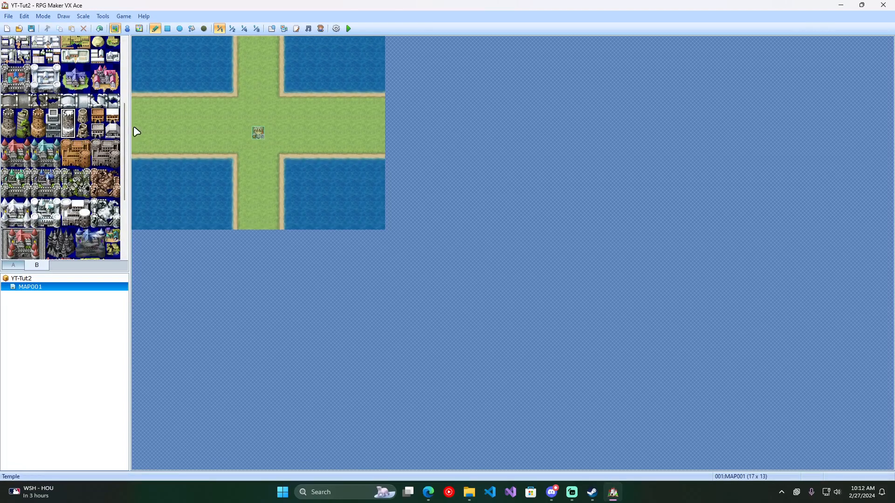
left_click(228, 100)
key("ctrl+z")
Place a Floating Continent, including its shadow, in each of the four water areas around the grass cross
scroll(47, 233, "down", 3)
left_click(47, 232)
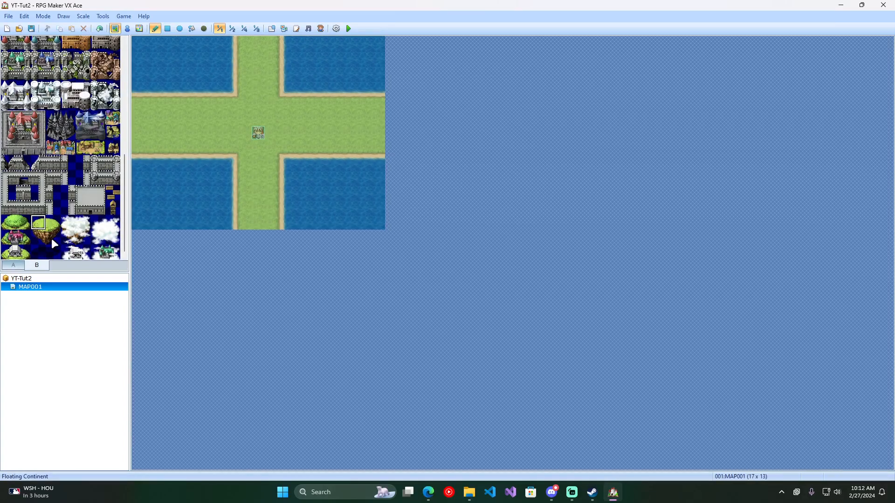
left_click(164, 51)
left_click(334, 47)
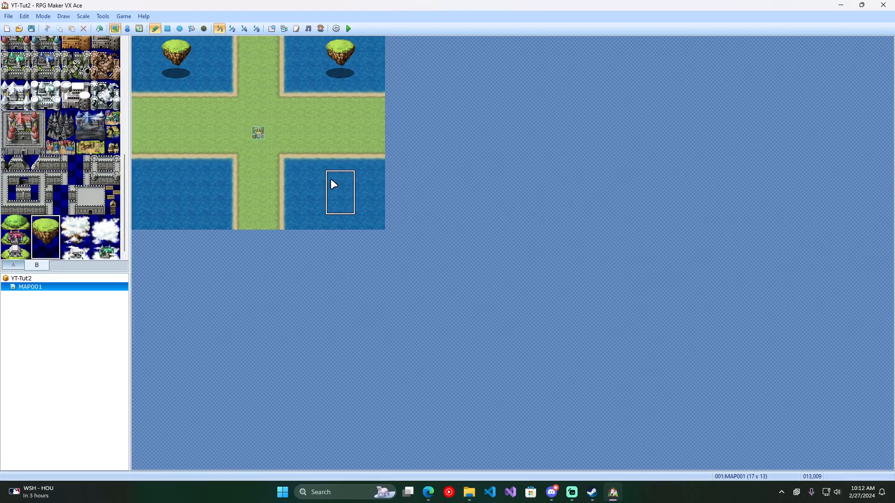
left_click(333, 184)
left_click(164, 182)
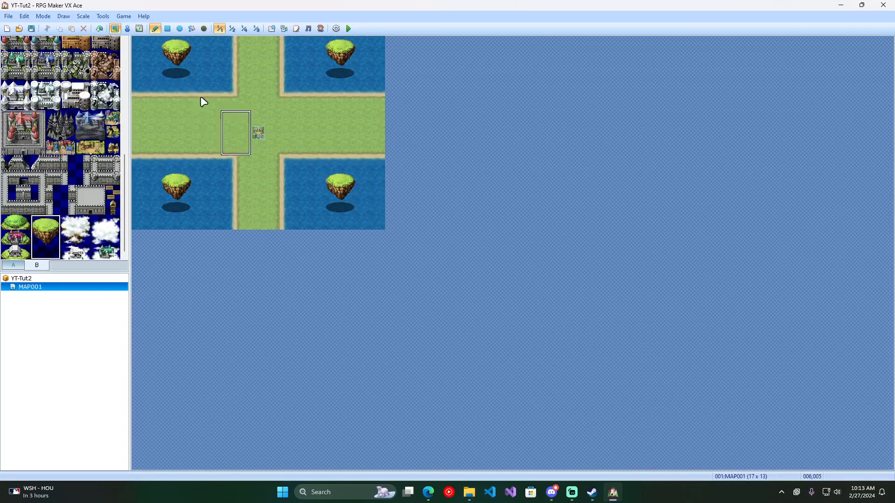
Try placing a cave entrance tile on the northern arm of the grass cross, and undo it
left_click_drag(123, 214, 118, 73)
left_click(63, 73)
left_click(258, 59)
key("ctrl+z")
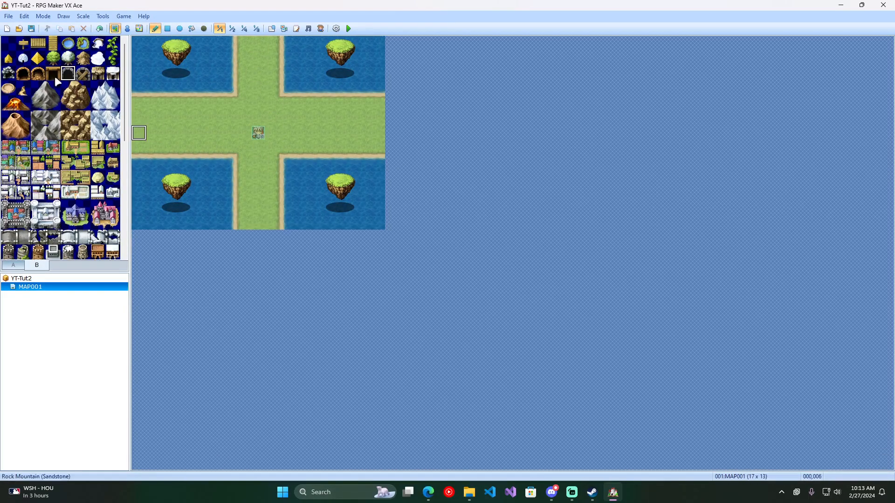
Scatter seven single green forest tiles from tileset A over the arms and centre of the grass cross
left_click(14, 268)
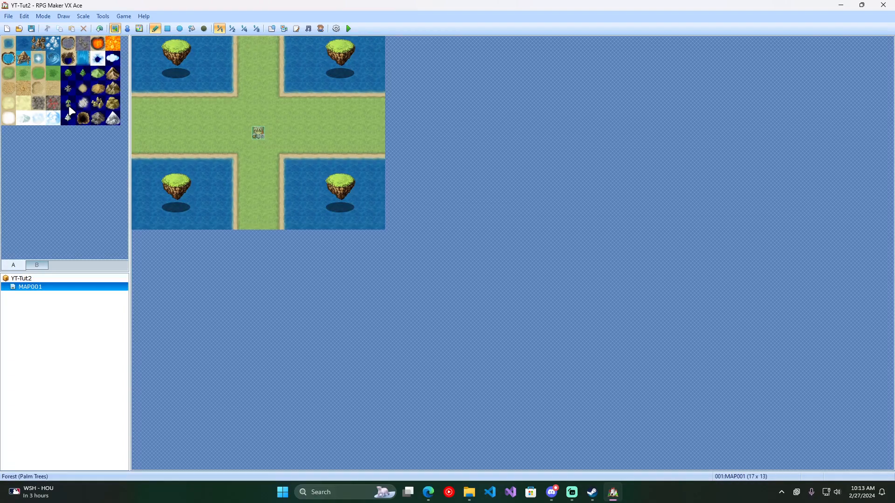
left_click(68, 74)
left_click(244, 88)
left_click(333, 102)
left_click(333, 132)
left_click(259, 73)
left_click(154, 133)
left_click(243, 118)
left_click(258, 192)
Add Forest (Dead Trees) tiles to the grass cross, with larger patches just north and south of the centre
left_click(68, 88)
left_click(273, 103)
left_click(380, 133)
left_click(199, 117)
mouse_move(261, 182)
left_mouse_down()
mouse_move(274, 164)
mouse_move(243, 170)
left_mouse_up()
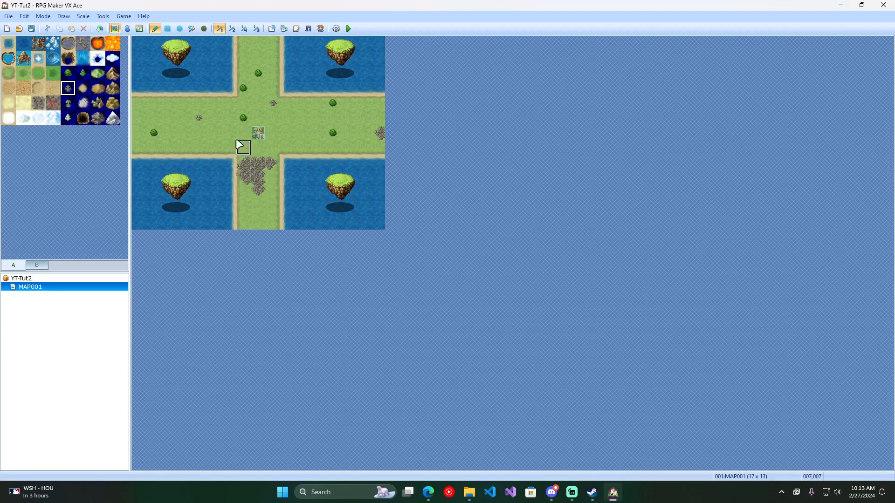
left_click_drag(266, 101, 279, 96)
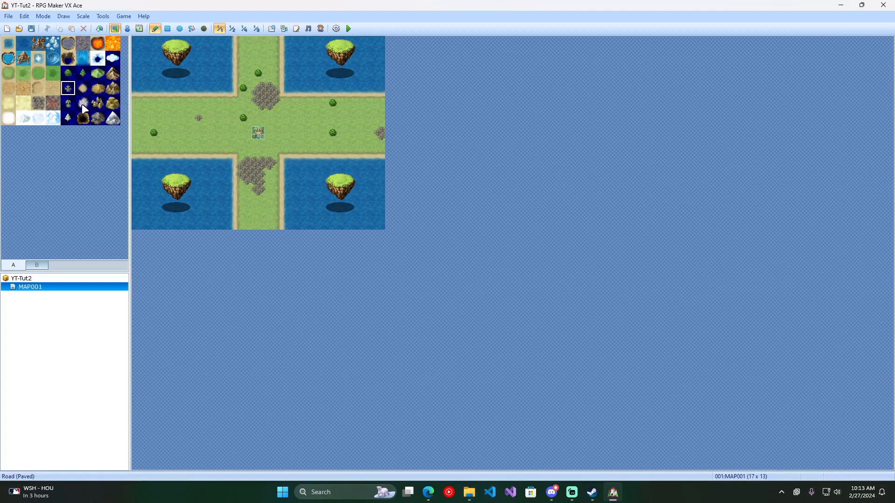
Paint Forest (Palm Trees) patches on the western and eastern arms of the grass cross
left_click(68, 103)
left_click_drag(200, 117, 225, 136)
mouse_move(324, 133)
left_mouse_down()
mouse_move(365, 124)
mouse_move(365, 142)
left_mouse_up()
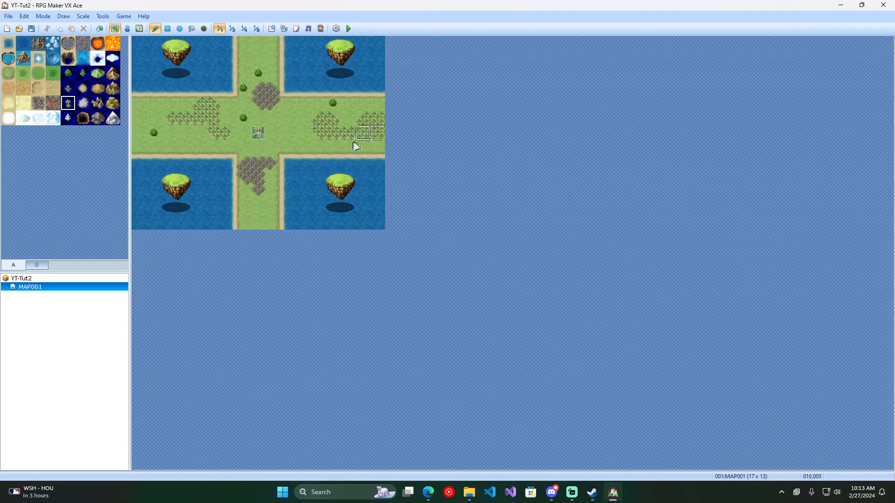
Line the shore of all four water areas with a one-tile-wide strip of dark pit tiles along the grass cross
left_click(82, 117)
mouse_move(140, 88)
left_mouse_down()
mouse_move(236, 88)
mouse_move(232, 48)
left_mouse_up()
mouse_move(286, 41)
left_mouse_down()
mouse_move(292, 78)
mouse_move(373, 97)
left_mouse_up()
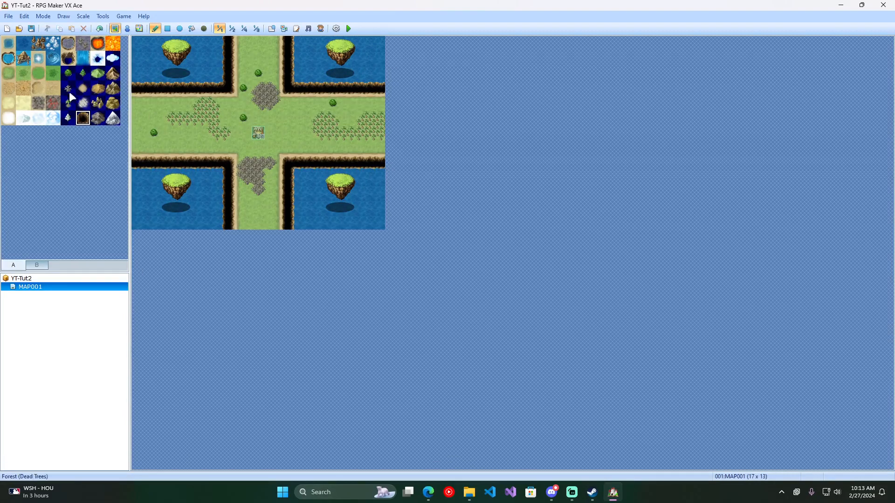
Switch to event editing mode and discard a new event started at the western edge of the grass path
left_click(127, 29)
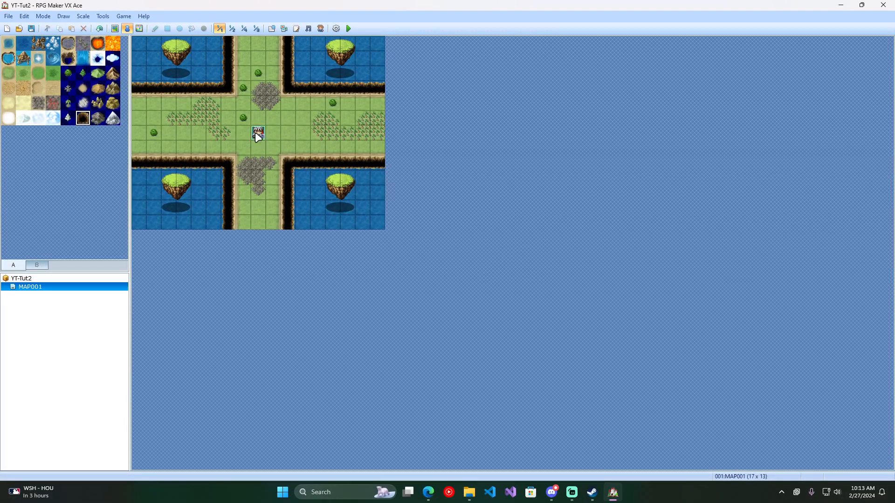
right_click(137, 126)
left_click(156, 126)
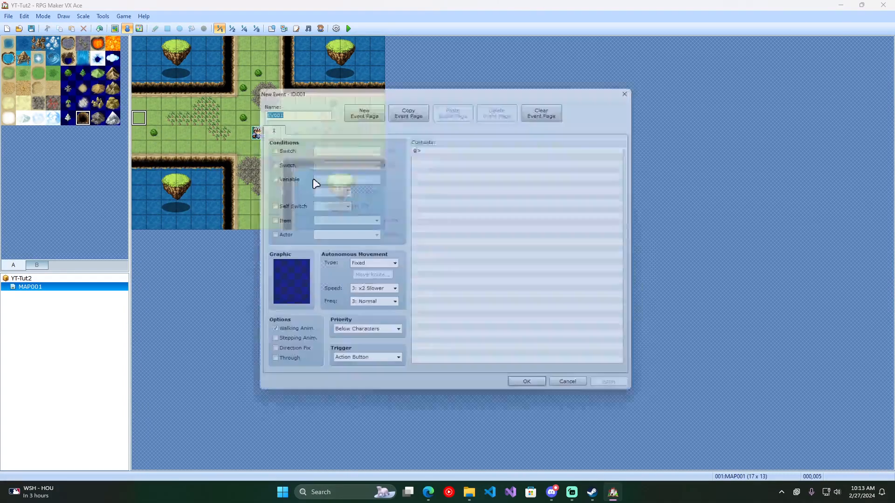
left_click(638, 86)
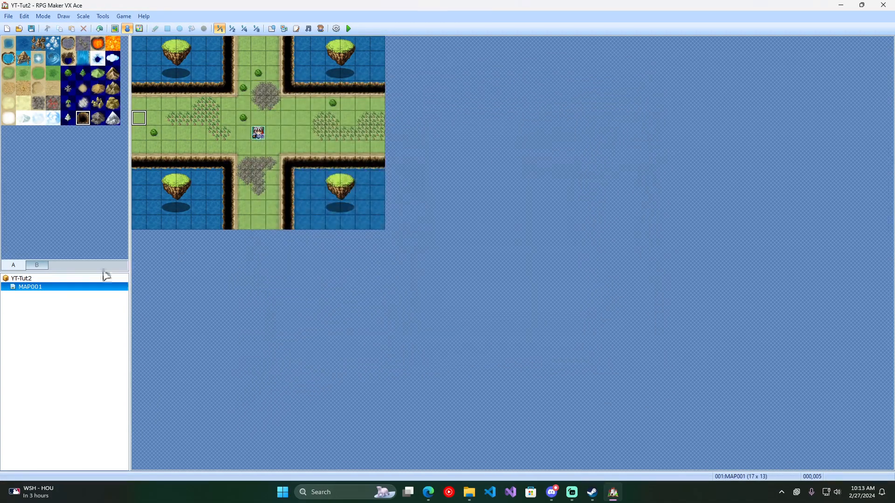
right_click(35, 288)
left_click(63, 309)
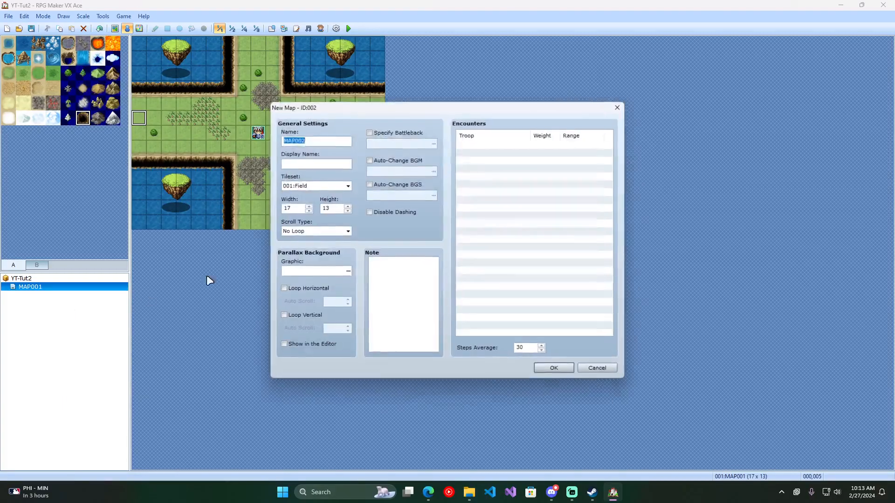
left_click(619, 105)
Load the Regular Town sample map into the project and look over its layout
right_click(21, 280)
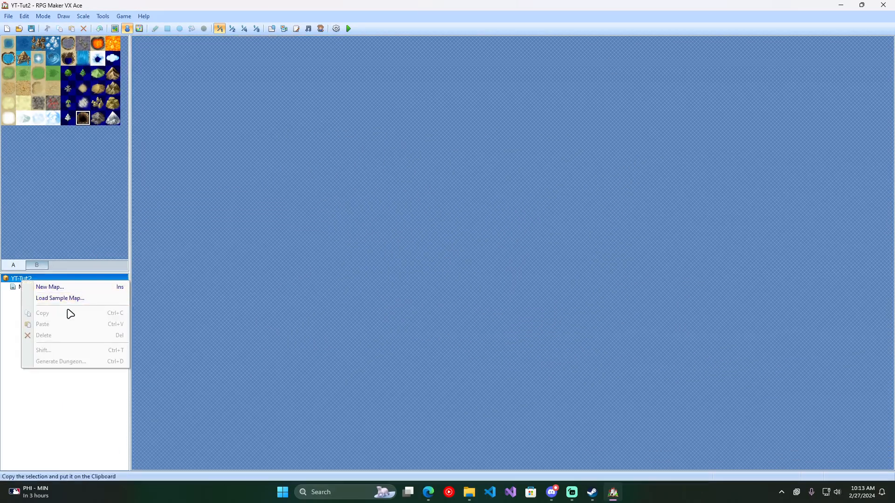
left_click(42, 297)
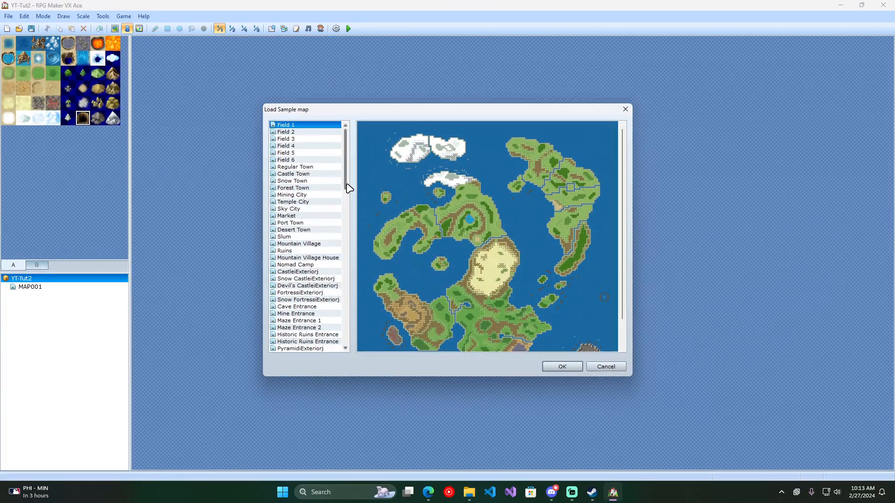
left_click(322, 160)
left_click(323, 167)
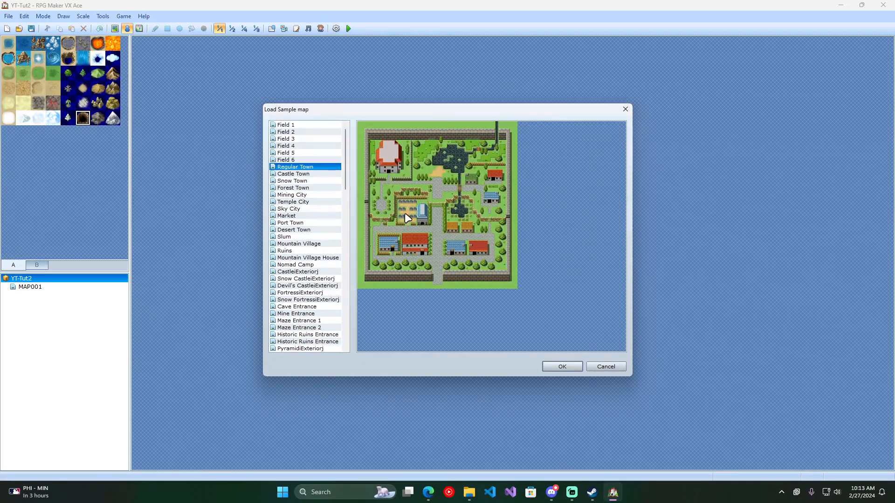
left_click(560, 367)
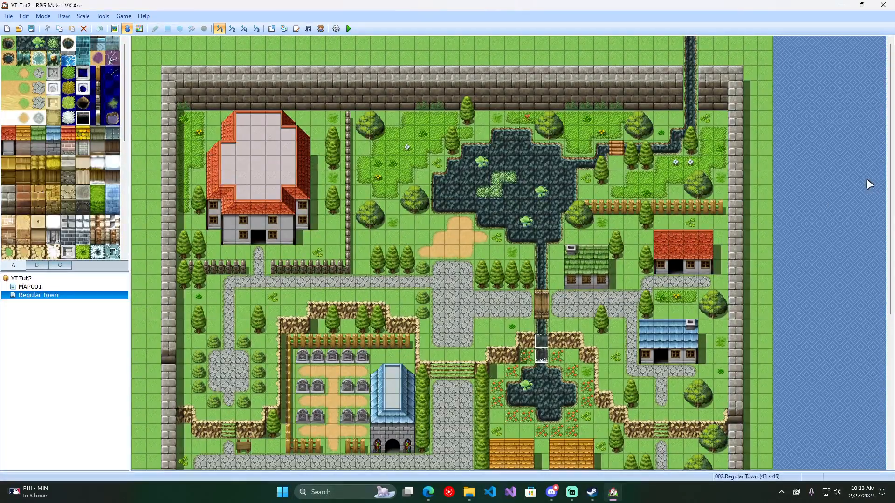
scroll(889, 177, "down", 5)
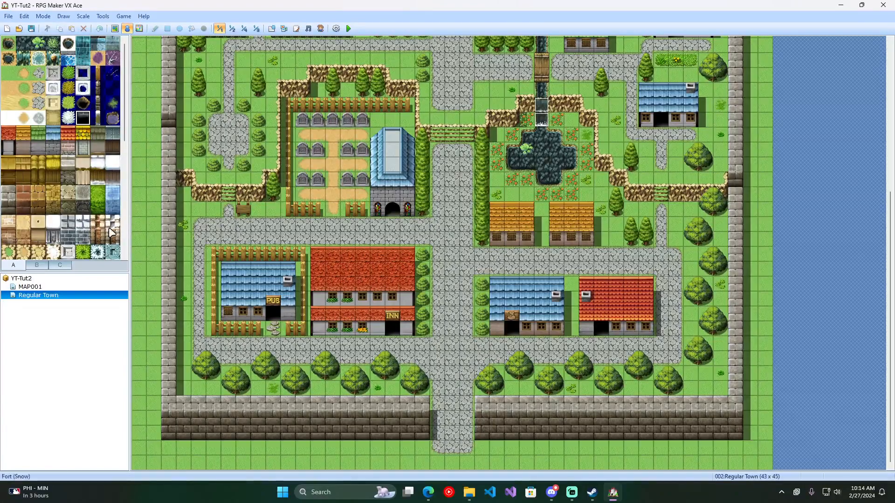
Switch to MAP001 and discard the quick transfer events started at the northern end of the grass path
left_click(20, 287)
right_click(261, 43)
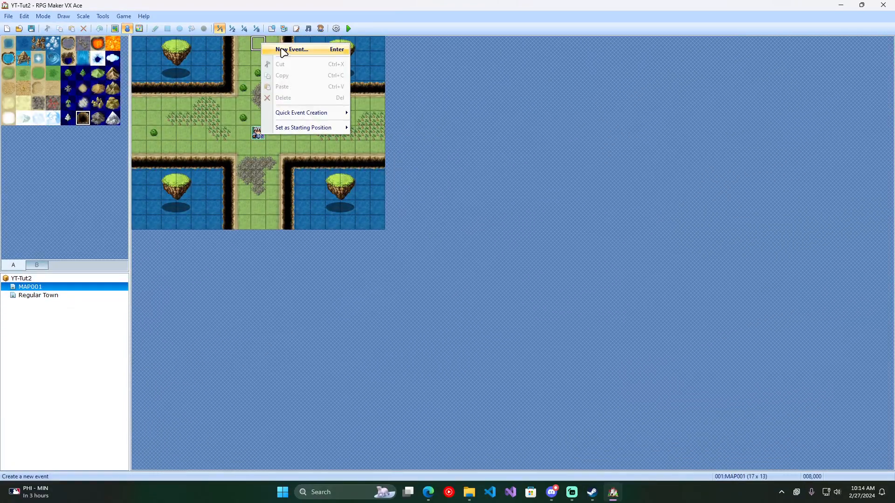
mouse_move(310, 116)
left_click(393, 118)
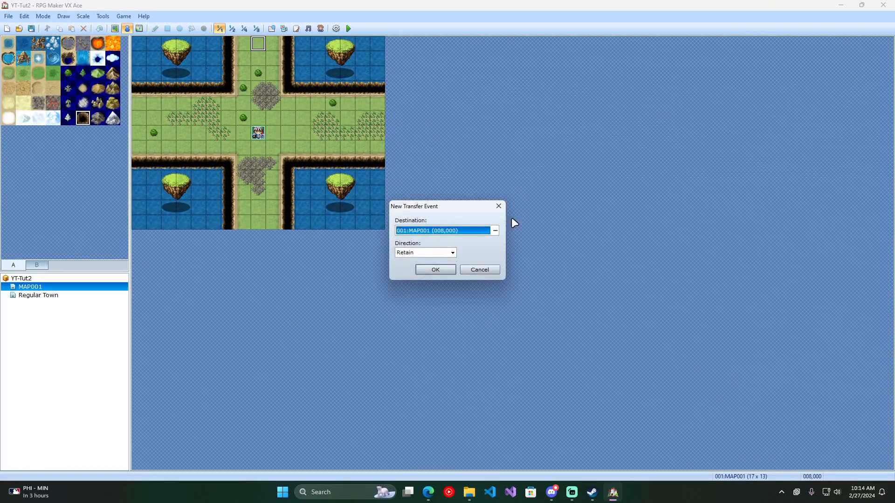
left_click(499, 207)
right_click(260, 47)
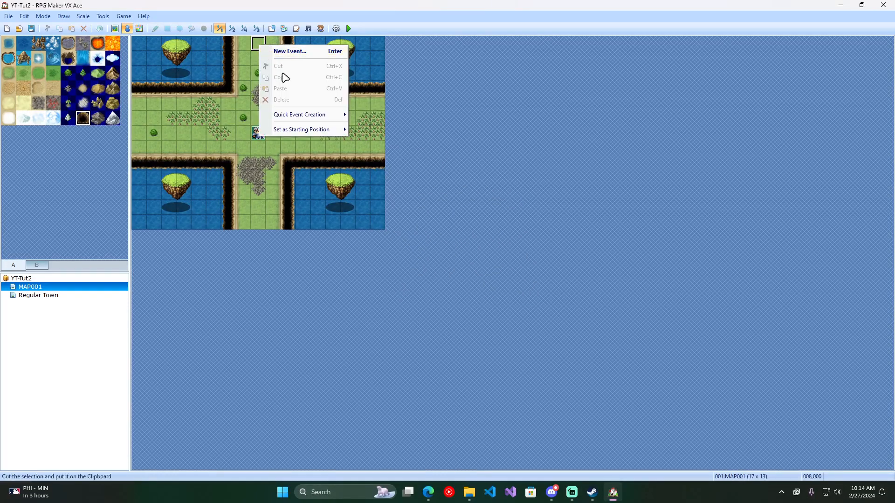
mouse_move(313, 117)
left_click(402, 122)
left_click(507, 206)
Create an event on the middle tile of MAP001's northern edge with a Transfer Player command to Regular Town (021,042)
double_click(258, 43)
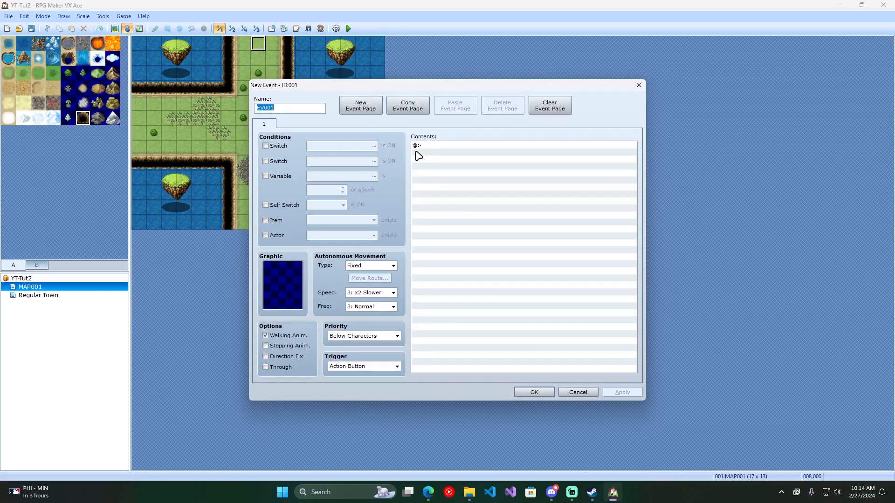
left_click(464, 147)
right_click(464, 147)
left_click(488, 154)
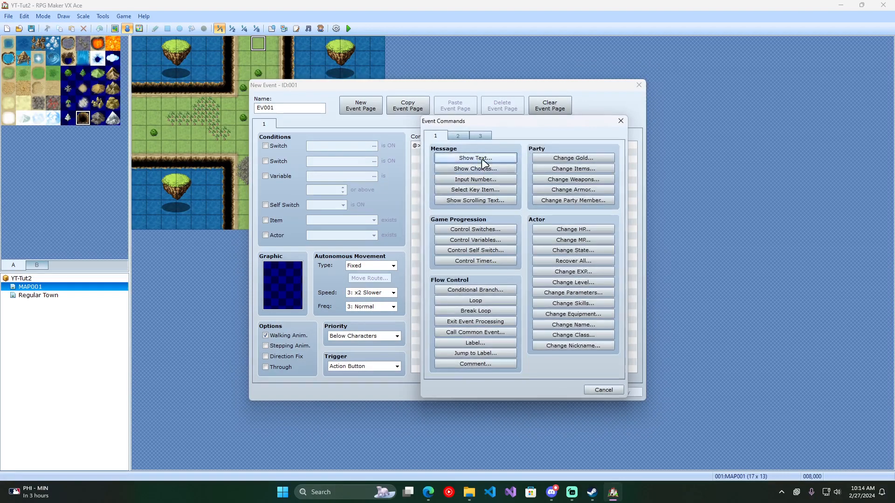
left_click(478, 158)
left_click(576, 223)
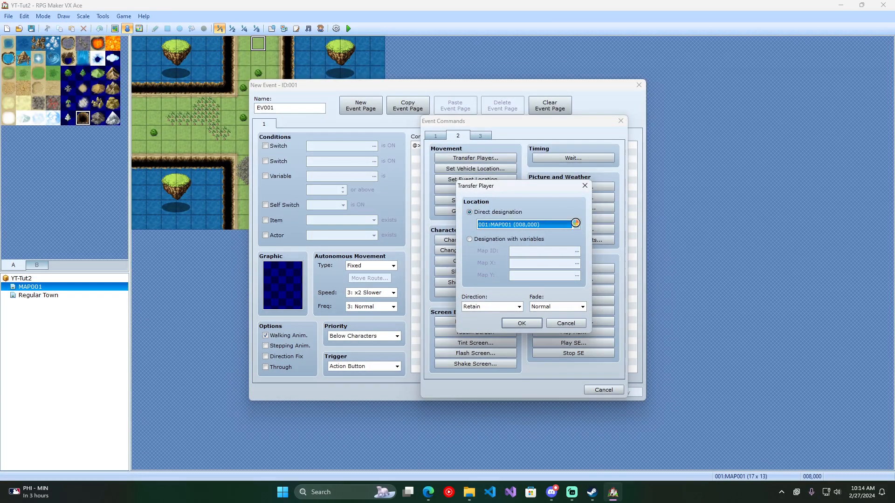
left_click(333, 141)
left_click(587, 369)
left_click(587, 361)
left_click(683, 403)
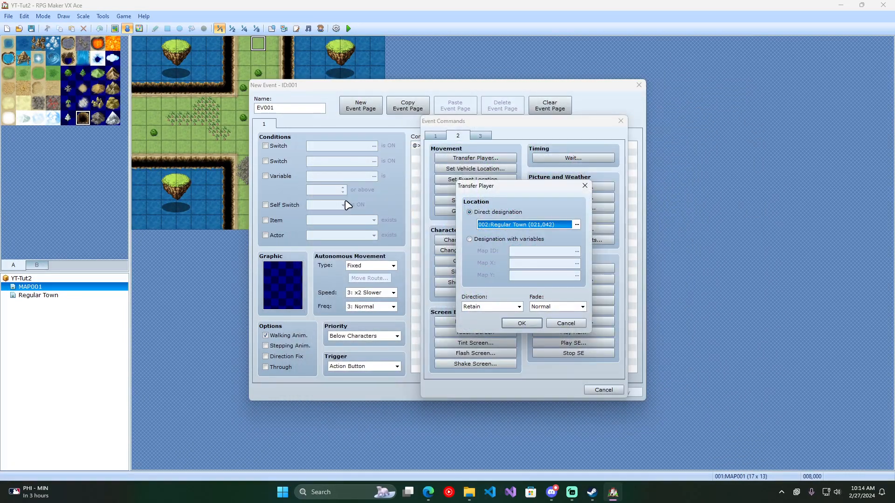
Set the transfer's facing direction to Up and save the event
left_click(519, 306)
left_click(479, 344)
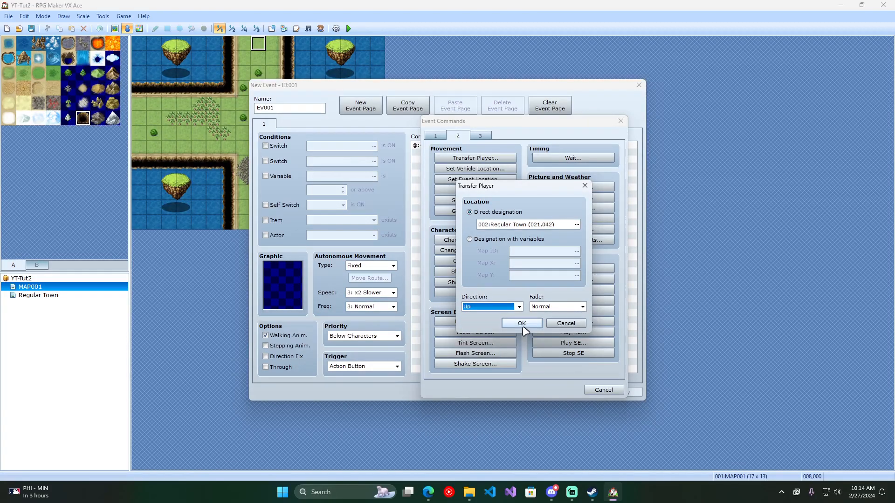
left_click(529, 323)
left_click(623, 393)
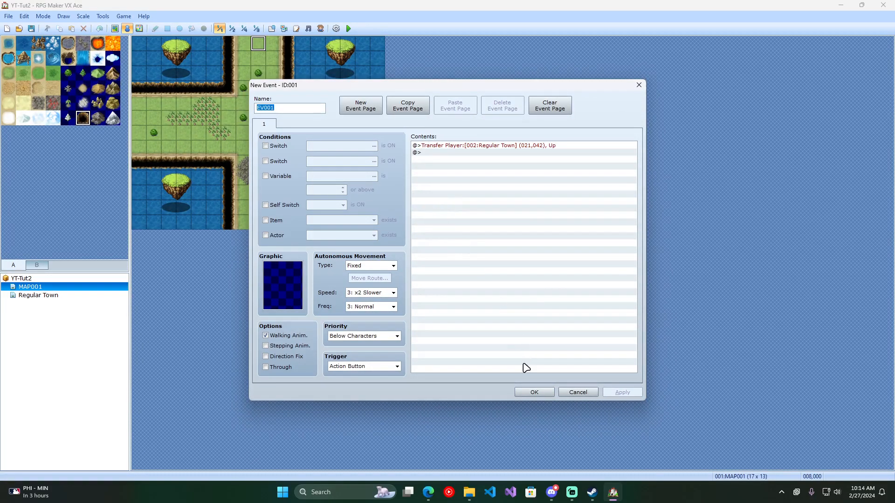
left_click(539, 393)
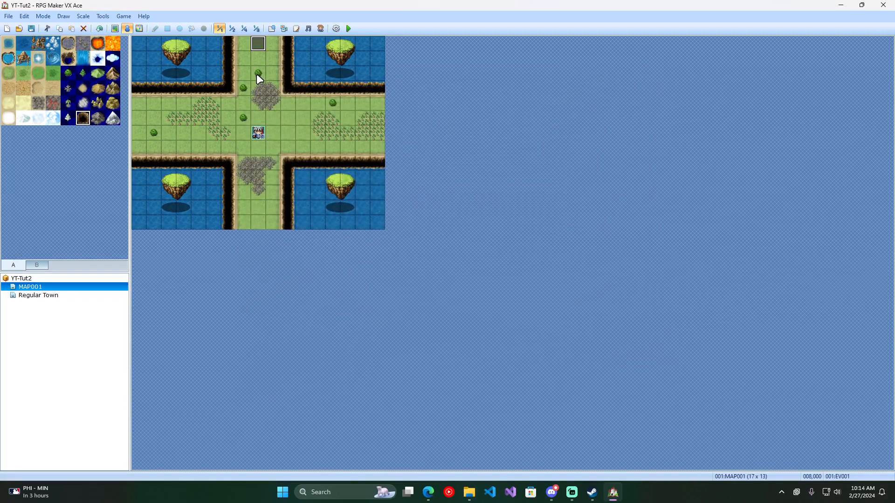
Copy the transfer event onto the two neighbouring grass tiles along the northern edge
left_click(270, 46)
left_click(243, 45)
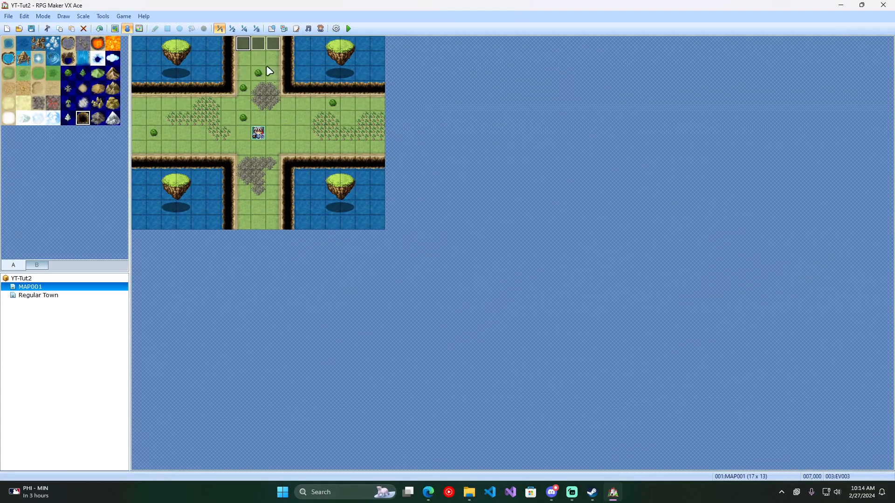
right_click(245, 48)
left_click(362, 148)
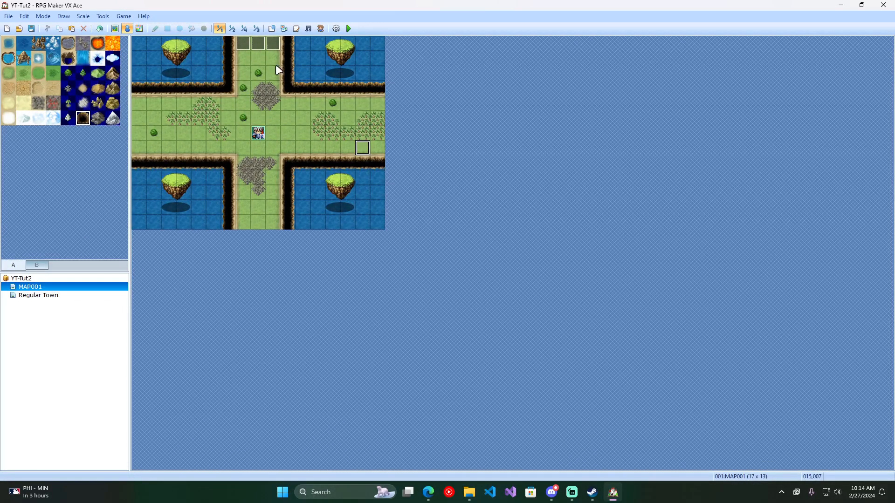
Save the project and playtest a new game, walking the character north through the transfer into Regular Town
left_click(56, 294)
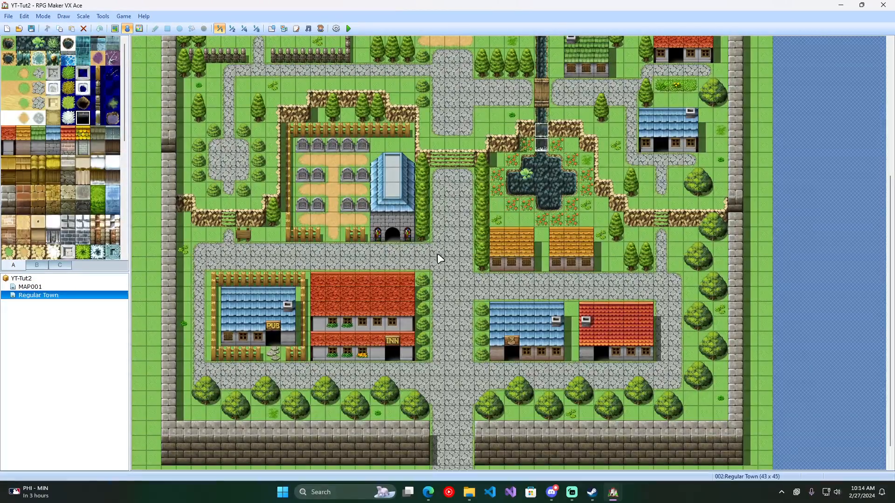
left_click(349, 29)
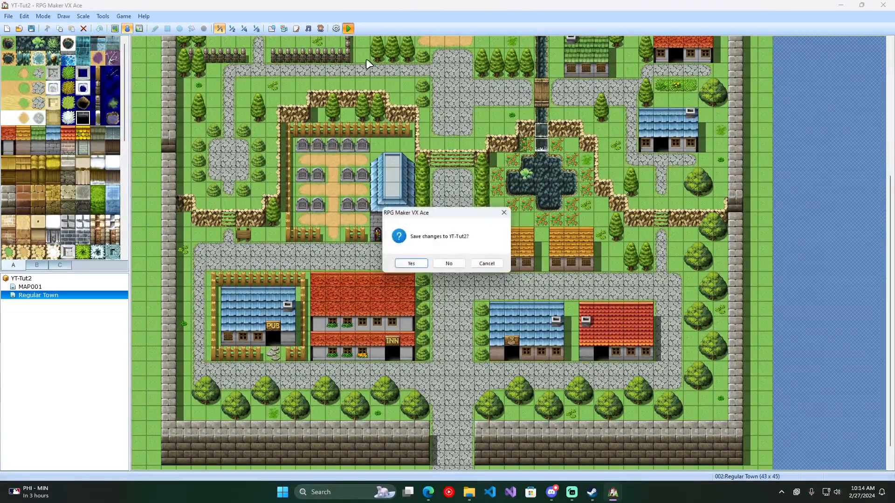
left_click(422, 264)
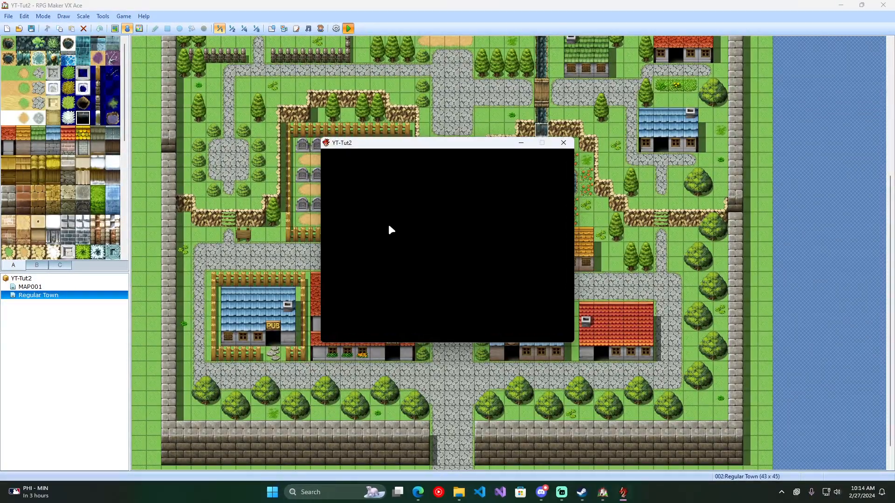
key("Return")
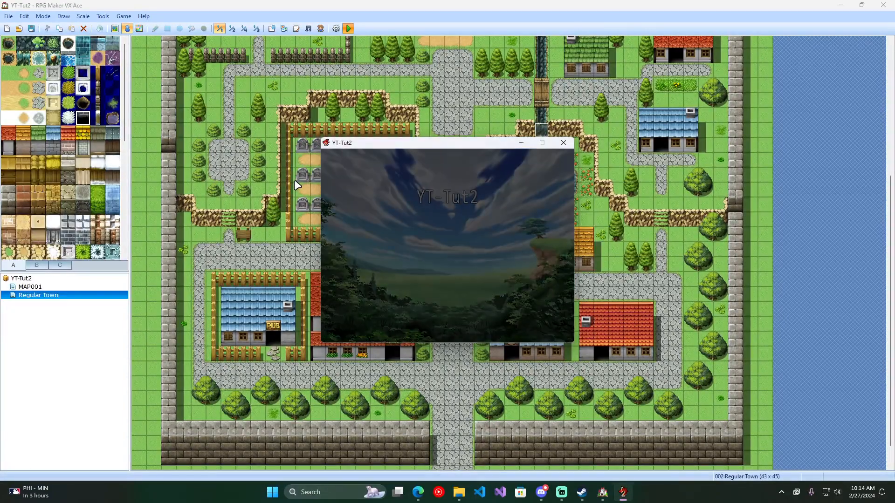
key("Up")
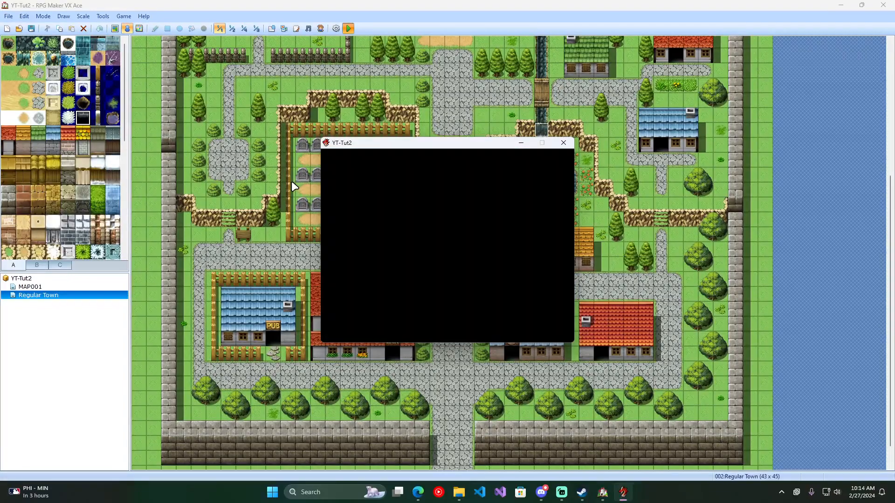
key("Up")
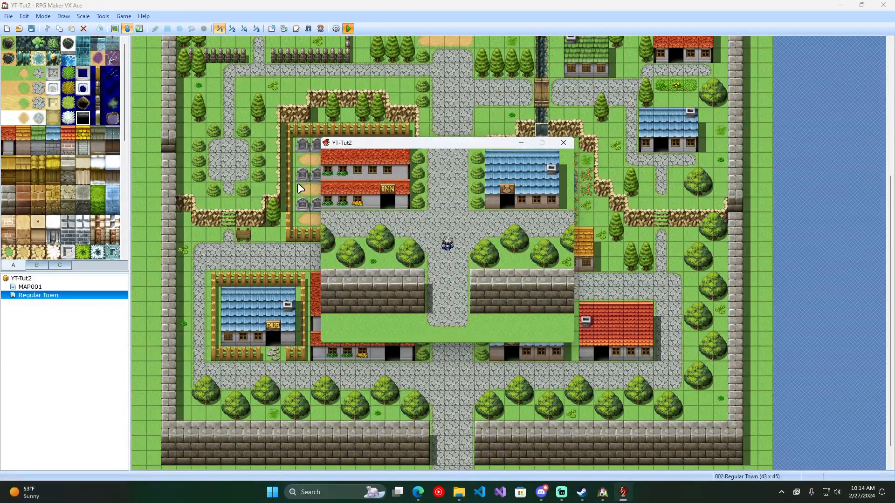
Walk the character along the town road to the front of the inn, and close the playtest
key("Left")
key("Up")
key("Down")
key("Left")
key("Left")
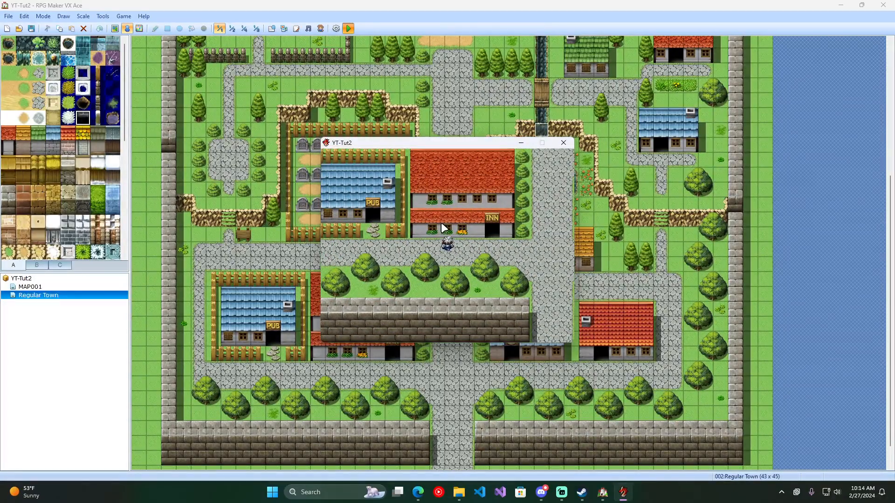
left_click(564, 144)
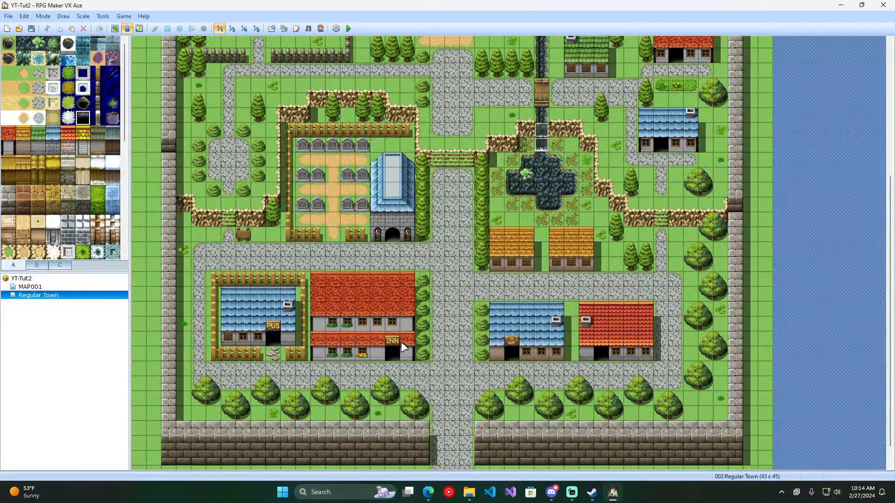
right_click(394, 355)
left_click(410, 357)
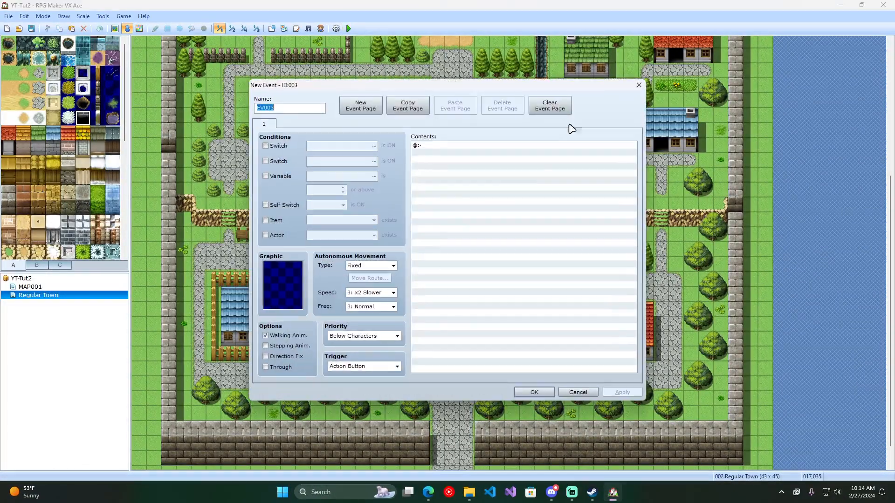
left_click(641, 86)
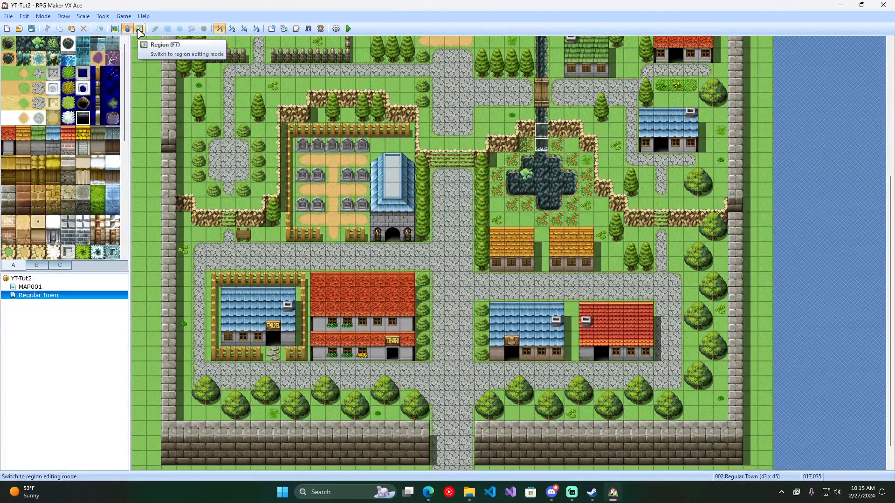
In region editing mode, paint region 1 over Regular Town's southern entrance and road, and region 2 over the roads north of it
left_click(140, 29)
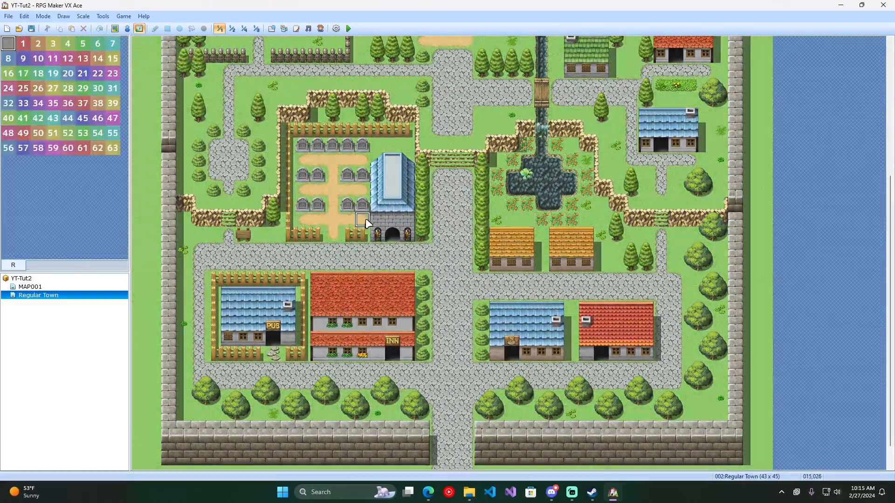
mouse_move(440, 448)
left_mouse_down()
mouse_move(438, 400)
mouse_move(467, 400)
mouse_move(468, 442)
mouse_move(432, 397)
mouse_move(436, 379)
mouse_move(463, 366)
mouse_move(516, 367)
mouse_move(482, 384)
mouse_move(534, 370)
mouse_move(674, 370)
mouse_move(672, 384)
mouse_move(209, 371)
mouse_move(205, 387)
mouse_move(406, 381)
mouse_move(393, 372)
mouse_move(423, 400)
mouse_move(482, 392)
mouse_move(483, 400)
left_mouse_up()
left_click(37, 47)
mouse_move(437, 356)
left_mouse_down()
mouse_move(442, 278)
mouse_move(466, 301)
mouse_move(467, 355)
mouse_move(452, 321)
mouse_move(474, 286)
mouse_move(658, 282)
mouse_move(675, 311)
mouse_move(668, 354)
mouse_move(662, 297)
mouse_move(507, 292)
mouse_move(641, 282)
mouse_move(661, 264)
mouse_move(661, 235)
left_mouse_up()
mouse_move(467, 265)
left_mouse_down()
mouse_move(463, 176)
mouse_move(436, 234)
mouse_move(454, 262)
mouse_move(453, 192)
mouse_move(435, 252)
mouse_move(248, 252)
mouse_move(200, 261)
mouse_move(198, 348)
mouse_move(214, 277)
mouse_move(260, 264)
mouse_move(434, 262)
mouse_move(455, 278)
left_mouse_up()
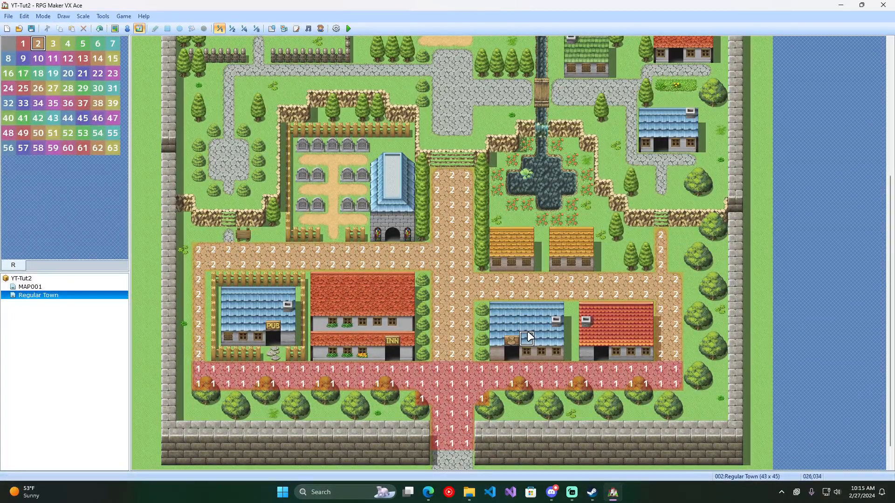
Add a Slime*2 encounter to Regular Town's map properties with weight 15, limited to region 1
right_click(65, 295)
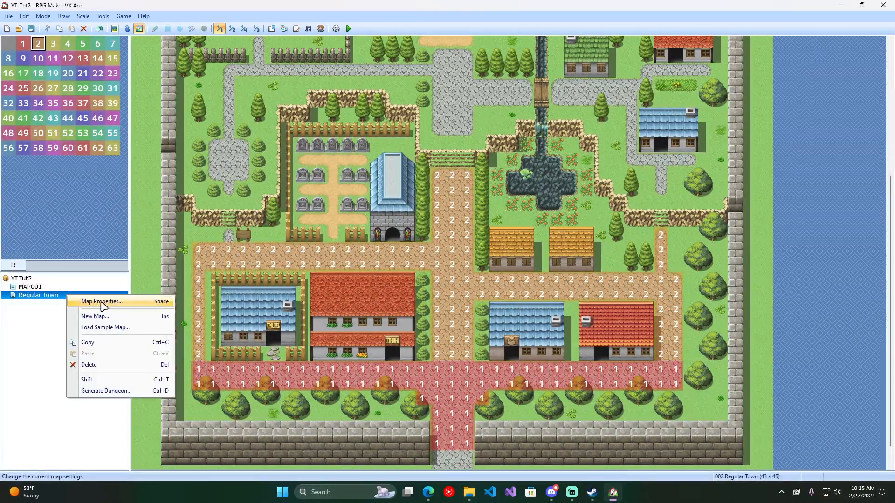
left_click(99, 304)
right_click(514, 149)
left_click(527, 154)
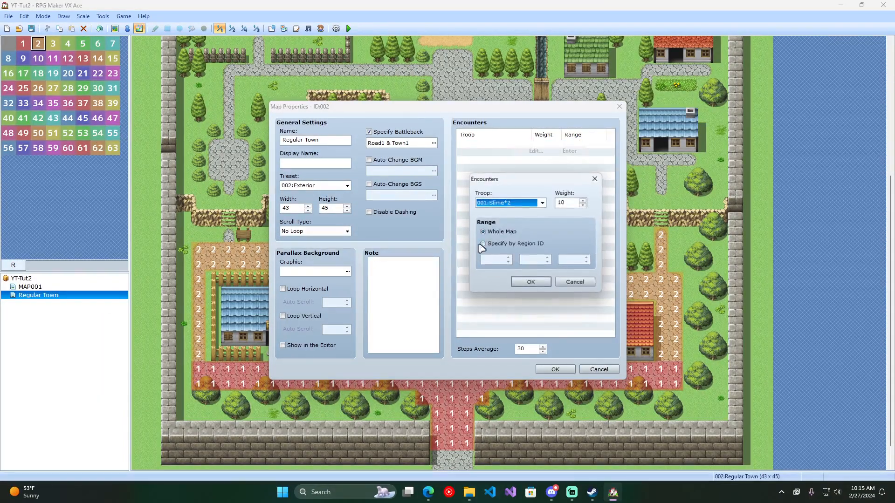
left_click(543, 202)
left_click(542, 203)
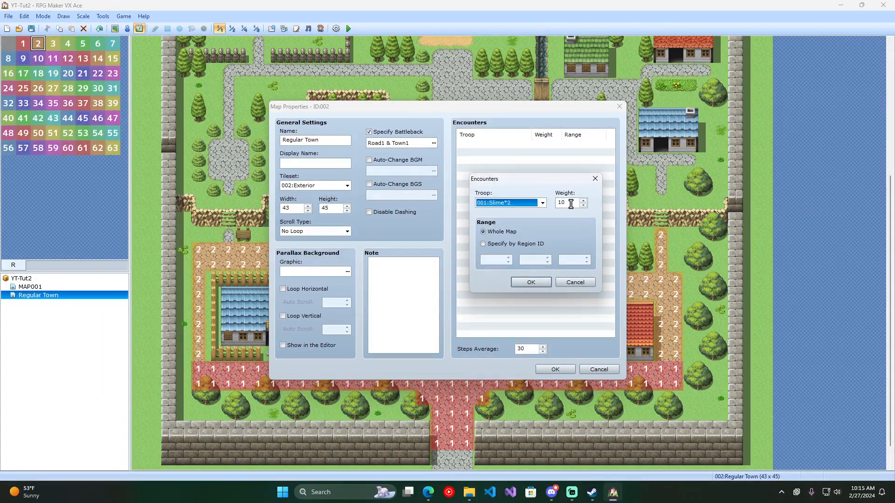
double_click(571, 205)
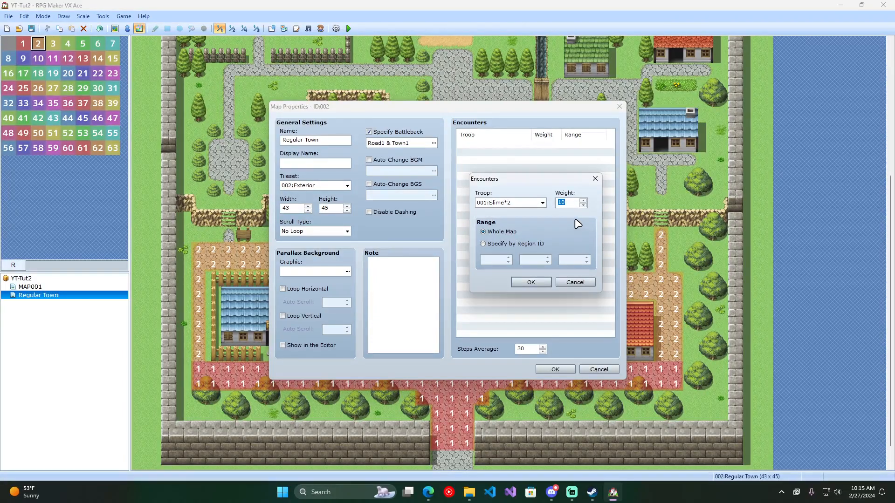
left_click(493, 245)
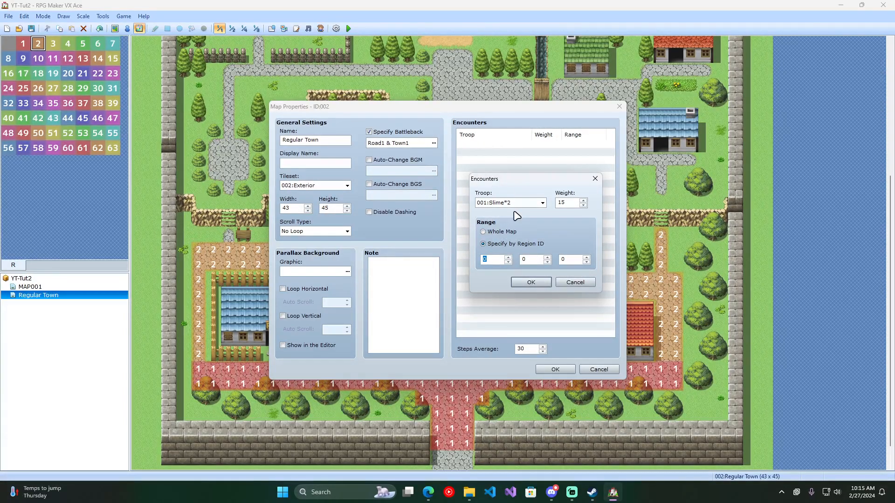
left_click(531, 282)
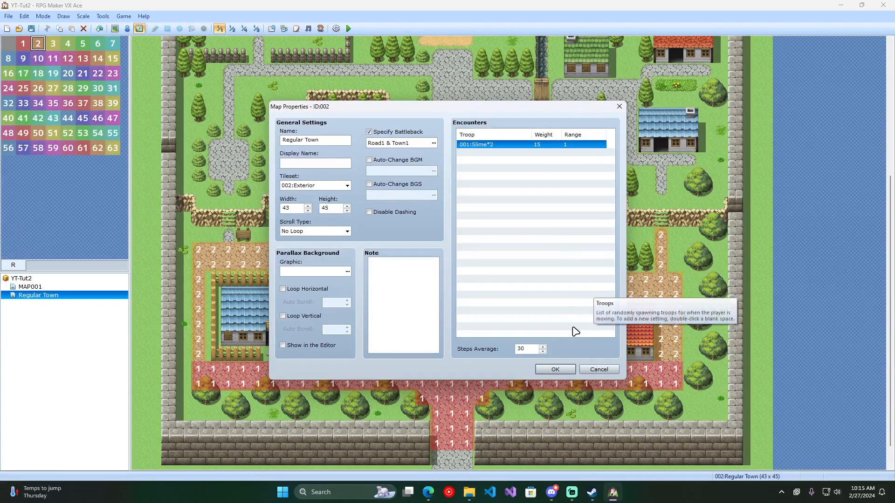
Add a Bat*2 encounter with weight 10, limited to regions 1 and 2
double_click(518, 160)
left_click(517, 203)
left_click(517, 216)
double_click(573, 203)
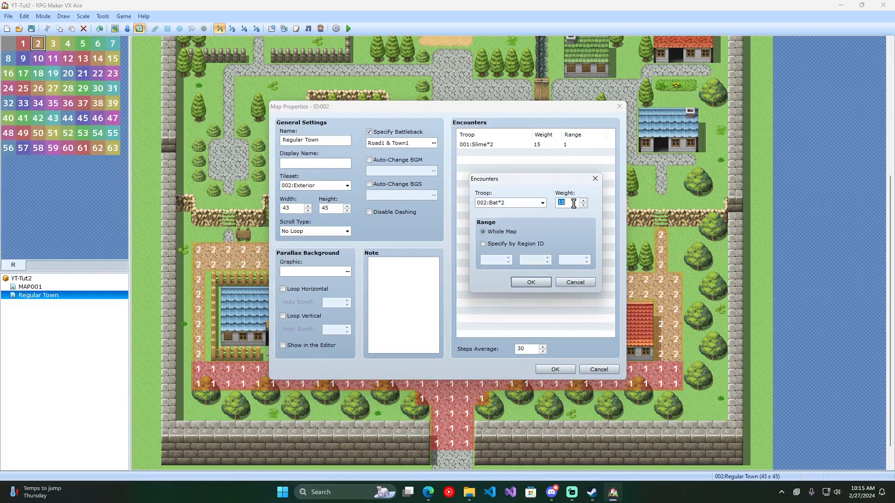
left_click(503, 245)
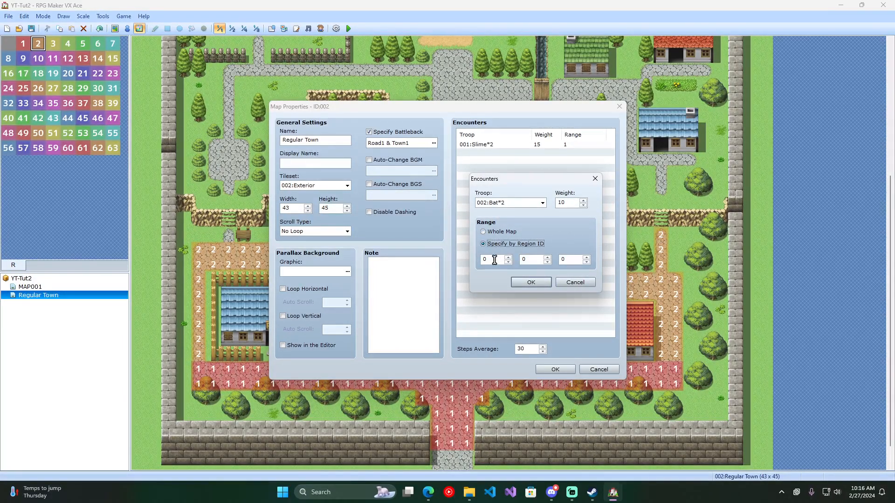
type("1")
left_click(528, 283)
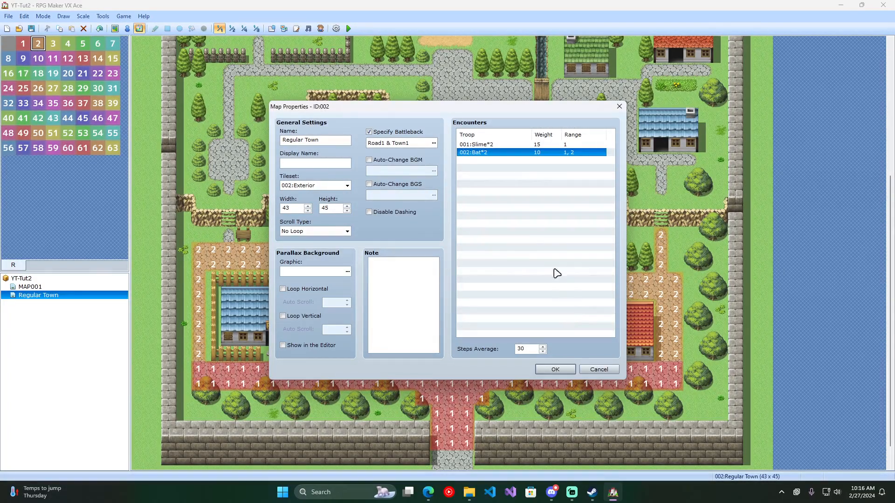
Try adding a Spider*3 encounter with weight 5 limited to region 3, and discard the map property changes
right_click(502, 171)
left_click(531, 175)
left_click(519, 205)
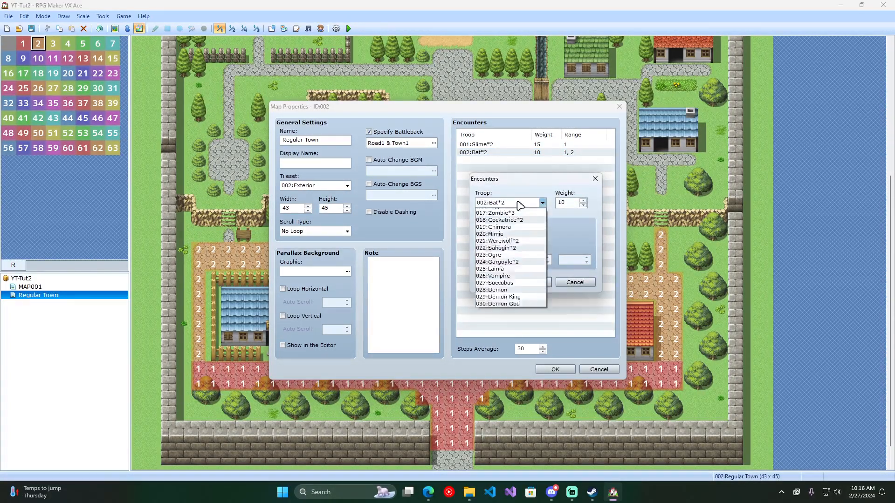
left_click(521, 232)
double_click(570, 203)
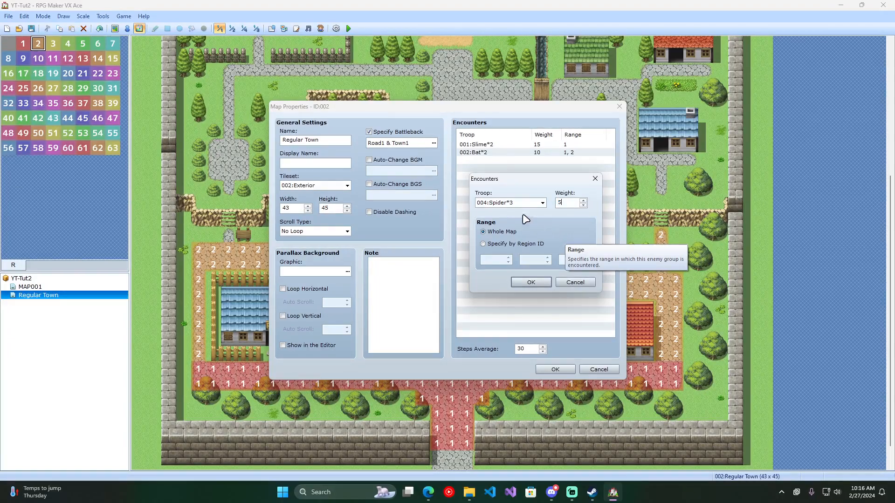
left_click(500, 245)
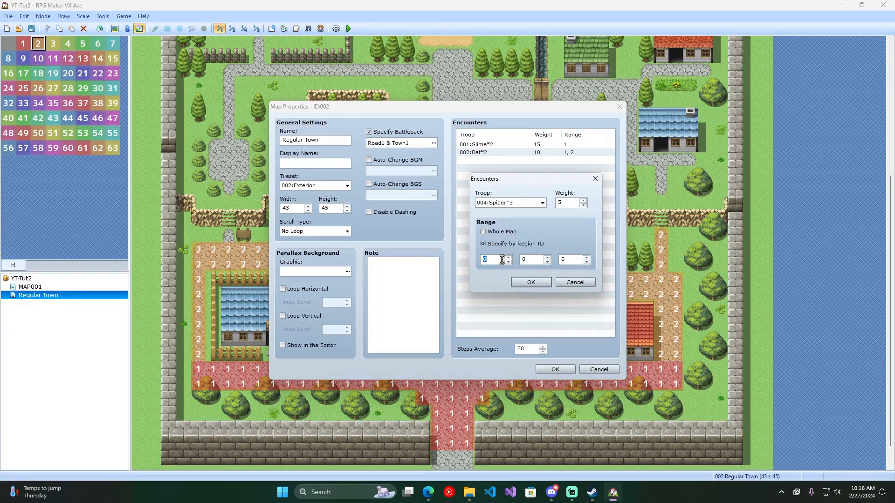
type("3")
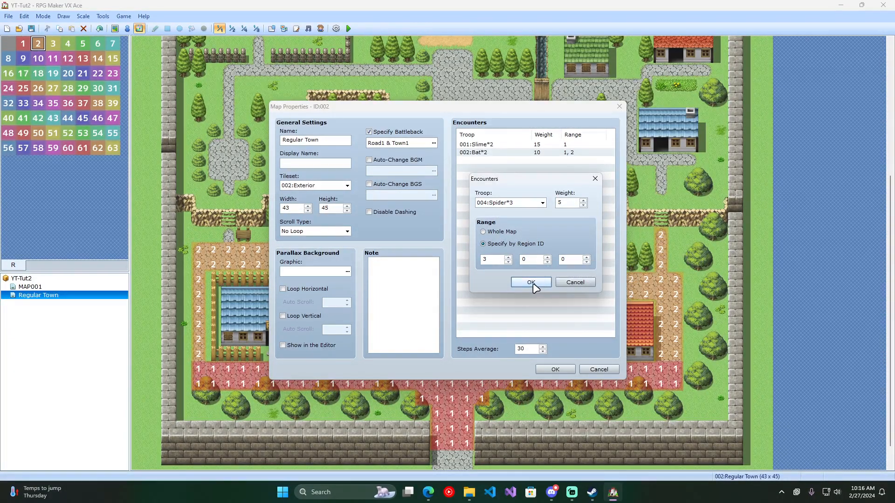
left_click(532, 282)
left_click(591, 370)
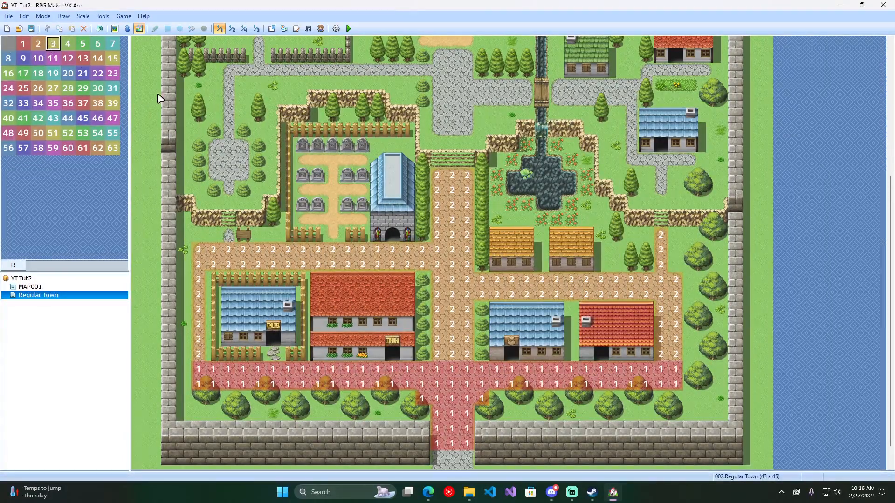
Paint region 3 over Regular Town's northern plaza, the road east across the bridge, and the western road down to its clearing
mouse_move(438, 130)
left_mouse_down()
mouse_move(437, 93)
mouse_move(452, 63)
mouse_move(466, 71)
mouse_move(467, 131)
mouse_move(456, 86)
mouse_move(512, 100)
mouse_move(479, 94)
mouse_move(529, 89)
left_mouse_up()
mouse_move(557, 86)
left_mouse_down()
mouse_move(631, 94)
mouse_move(572, 100)
left_mouse_up()
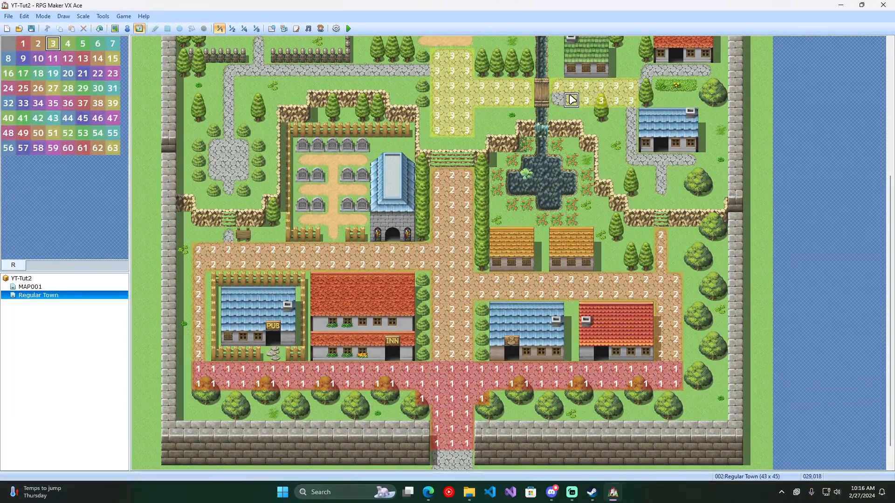
mouse_move(429, 74)
left_mouse_down()
mouse_move(236, 70)
mouse_move(218, 148)
mouse_move(230, 170)
mouse_move(238, 148)
mouse_move(229, 190)
left_mouse_up()
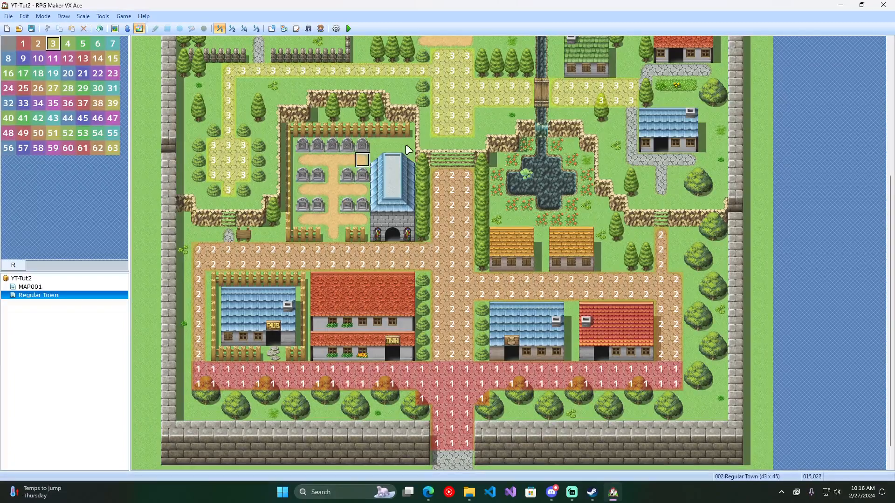
In Regular Town's map properties, add a Slime*2 encounter with weight 15, limited to region 1
right_click(51, 300)
left_click(75, 304)
double_click(535, 147)
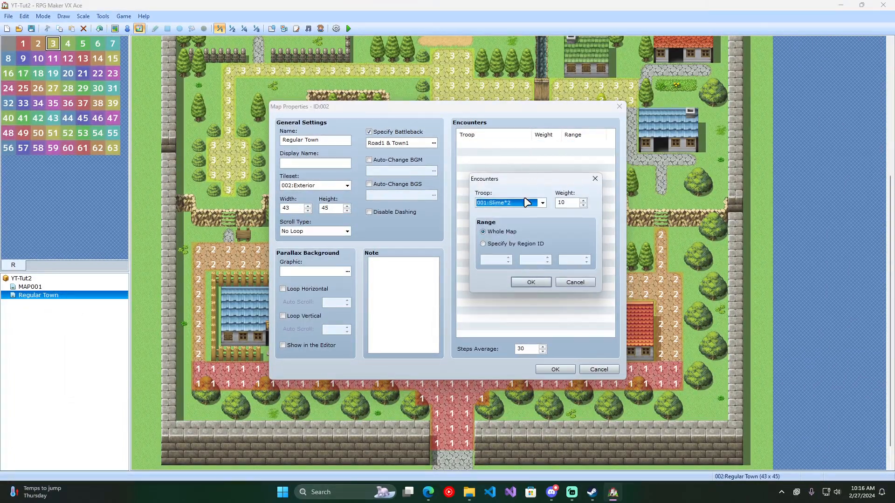
double_click(571, 204)
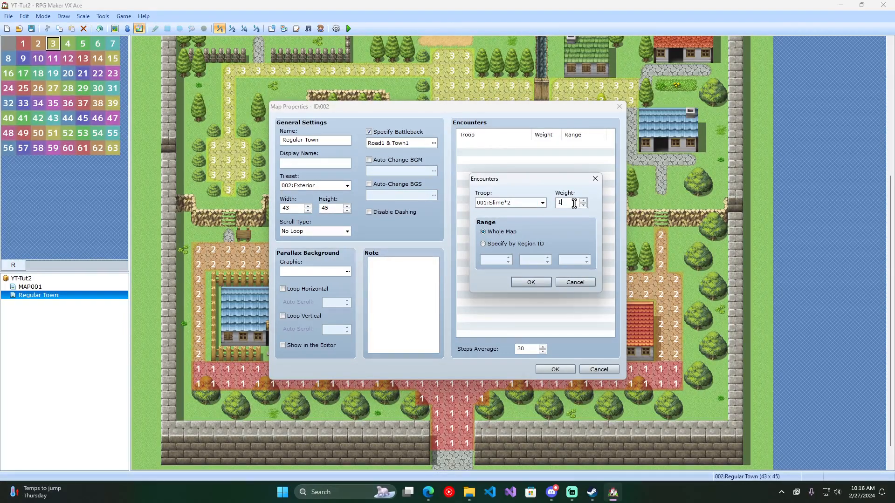
left_click(492, 245)
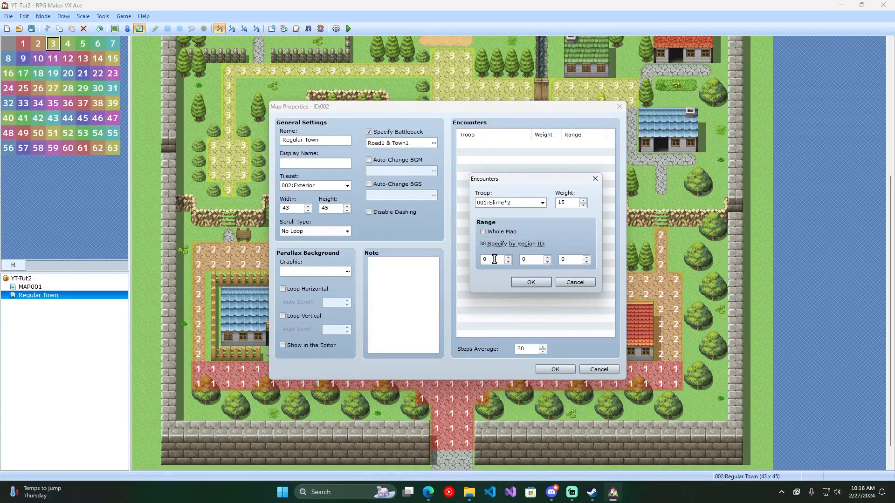
left_click(533, 283)
Add a Bat*2 encounter to Regular Town with weight 10, limited to regions 1 and 2
right_click(506, 156)
left_click(531, 163)
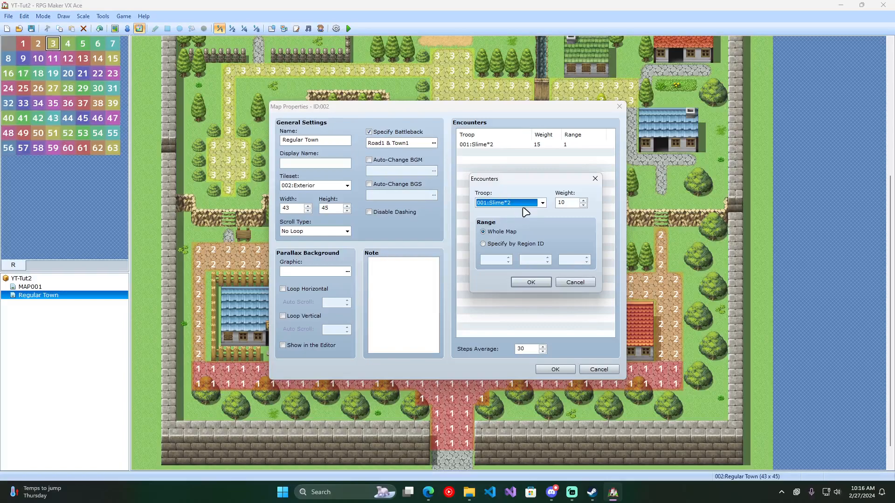
left_click(524, 206)
left_click(522, 218)
double_click(574, 204)
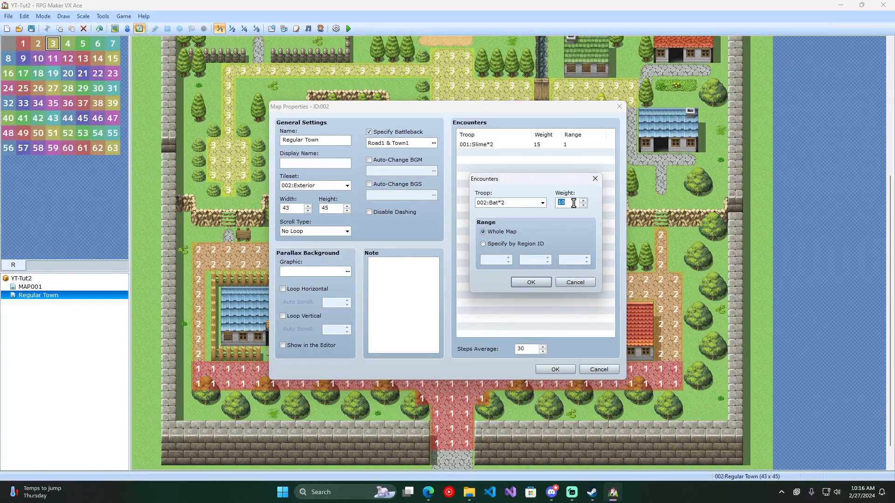
left_click(498, 245)
double_click(528, 260)
type("2")
left_click(531, 283)
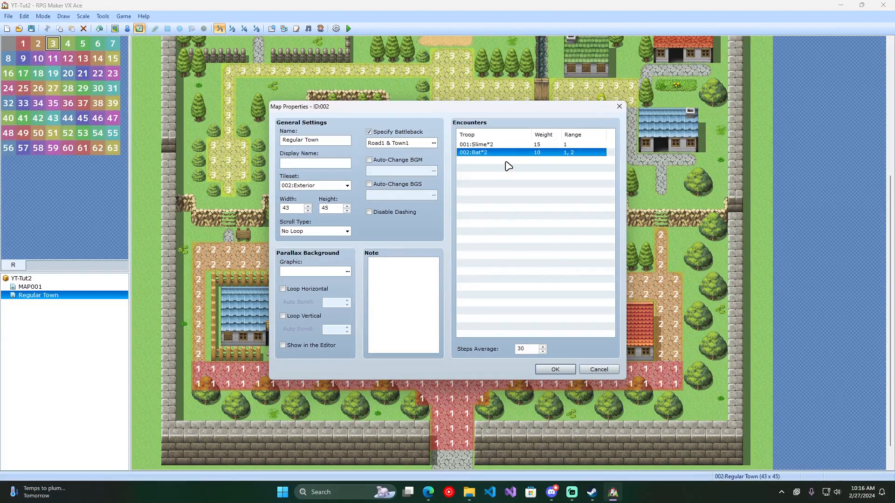
Add a Spider*3 encounter to Regular Town with weight 5, limited to region 3
double_click(528, 173)
left_click(536, 203)
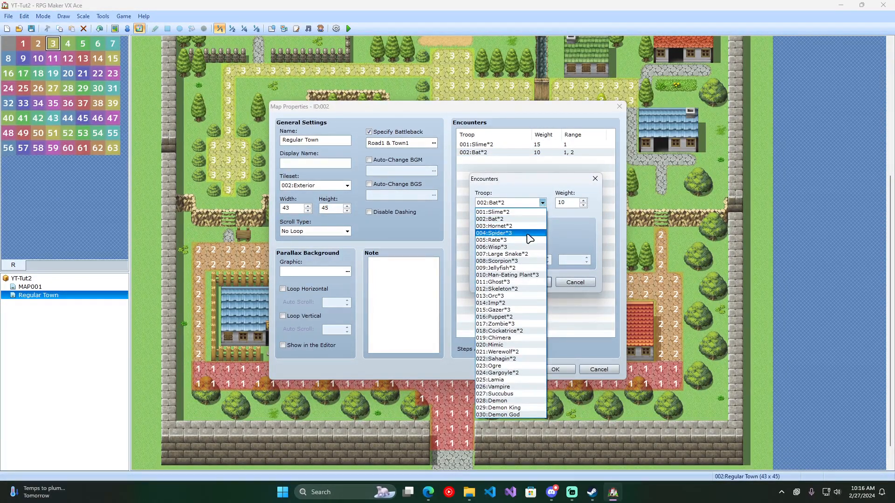
left_click(530, 234)
double_click(568, 203)
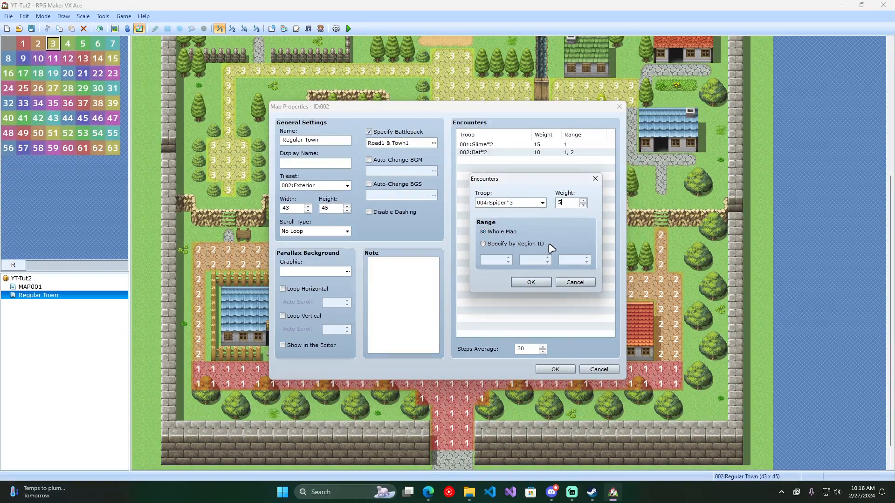
left_click(484, 244)
double_click(495, 259)
type("3")
left_click(530, 283)
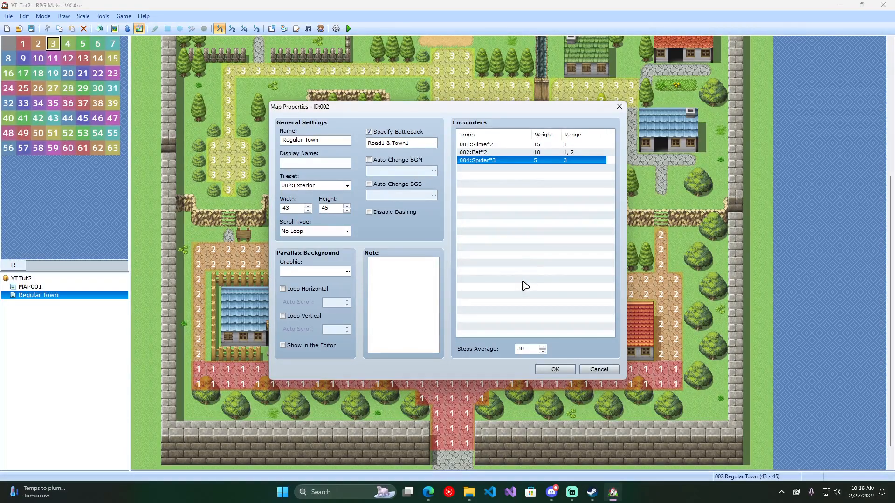
left_click(522, 147)
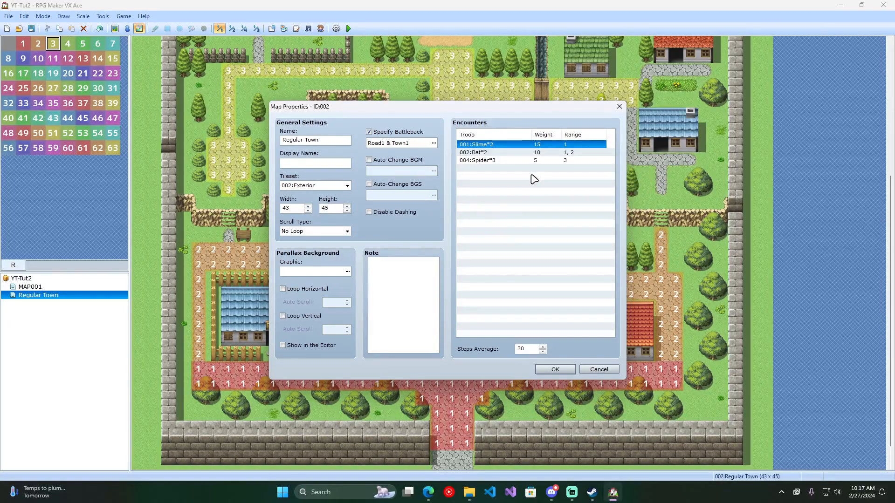
left_click(529, 154)
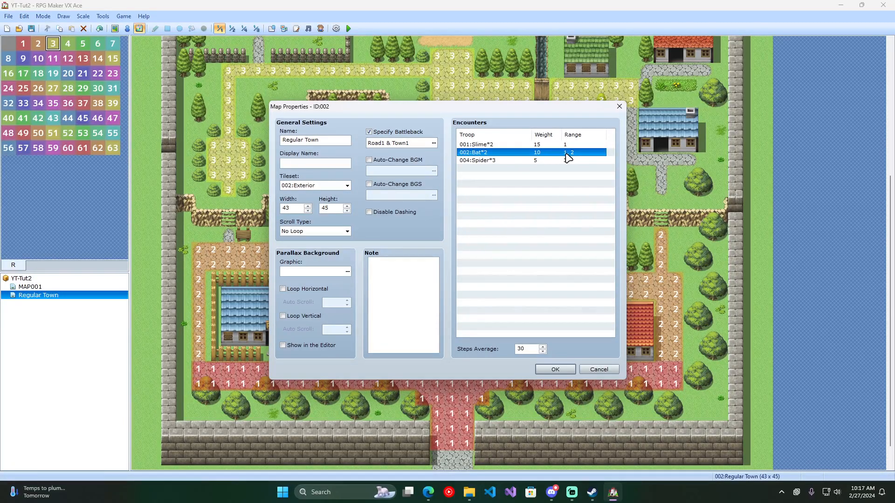
left_click_drag(566, 107, 796, 81)
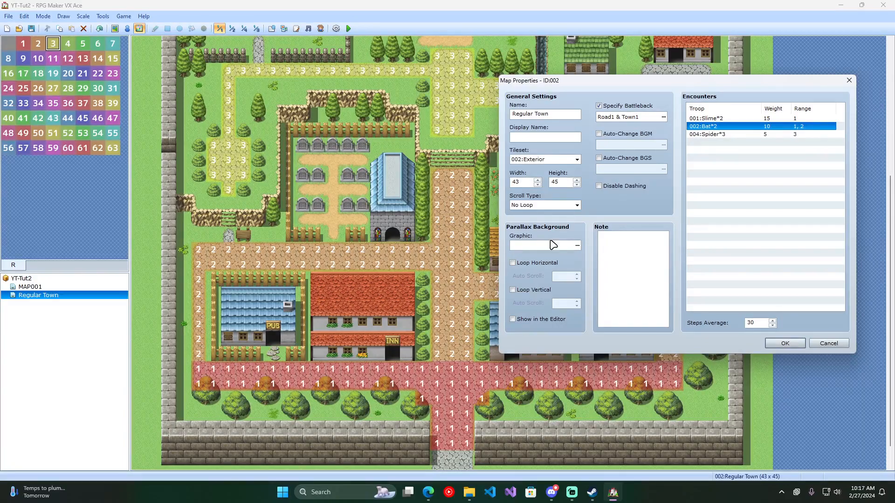
left_click(710, 135)
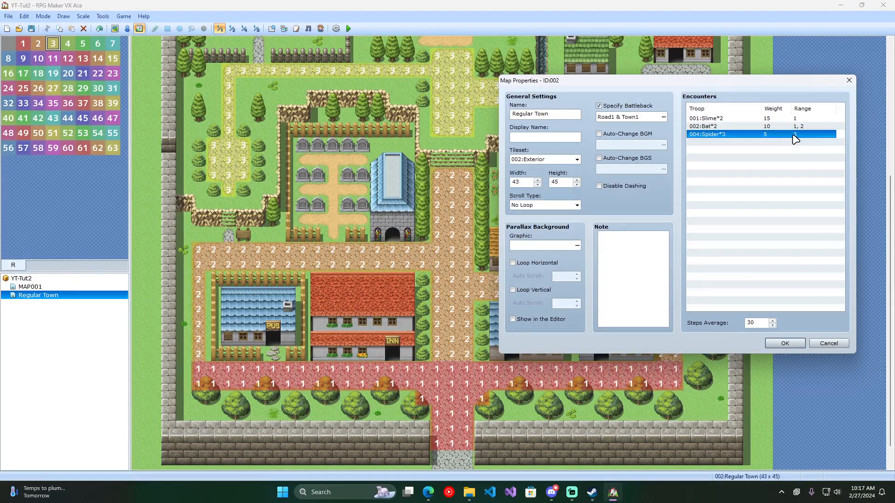
Add a Hornet*2 encounter to Regular Town with weight 8, limited to regions 2 and 3
right_click(729, 140)
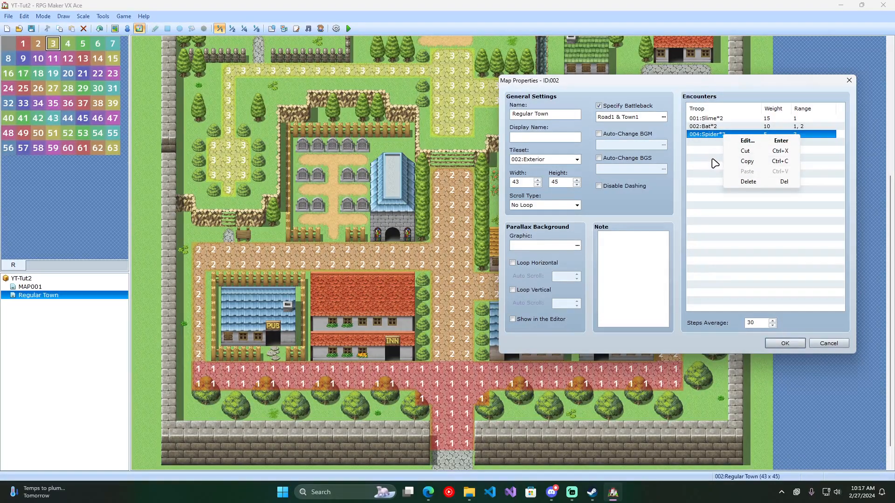
left_click(738, 150)
left_click(756, 178)
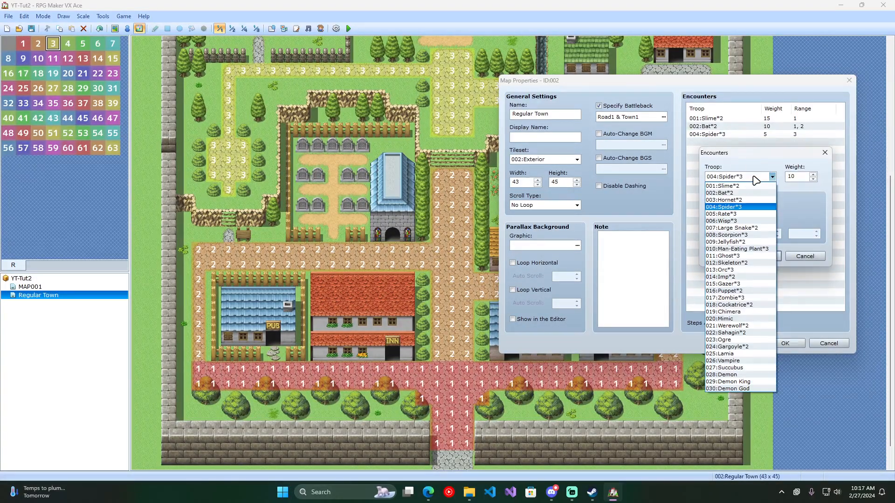
left_click(755, 204)
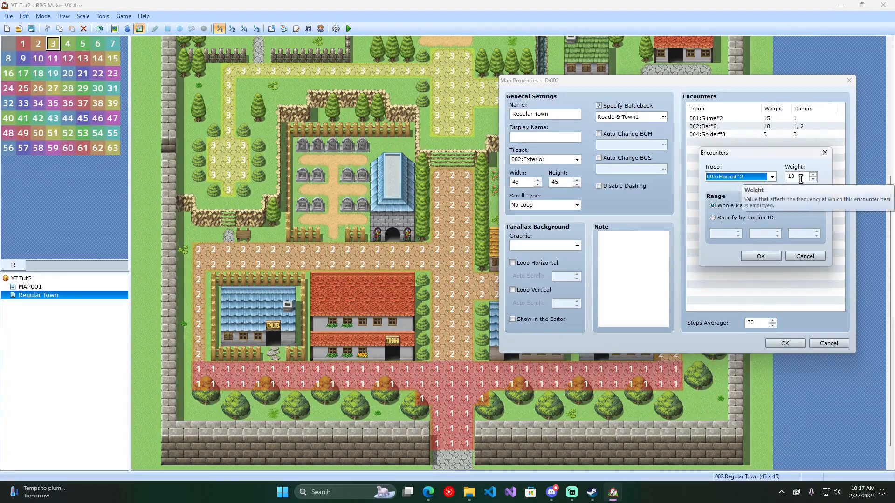
double_click(801, 178)
left_click(734, 219)
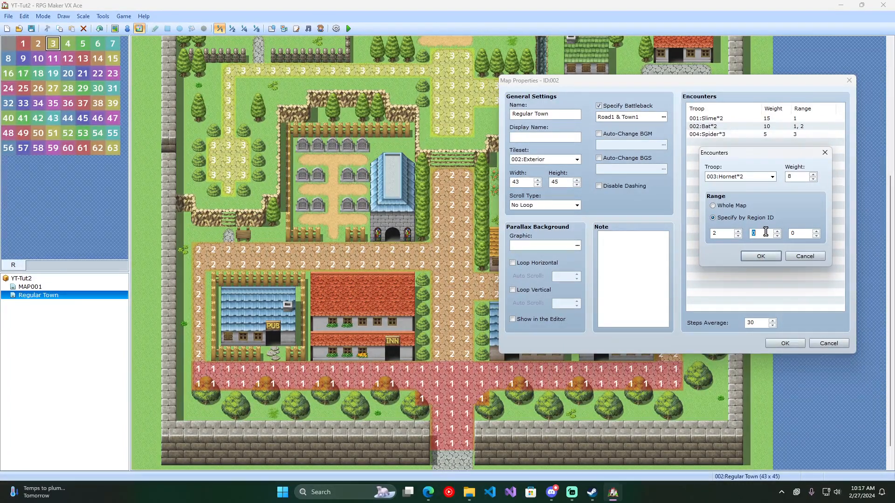
left_click(760, 258)
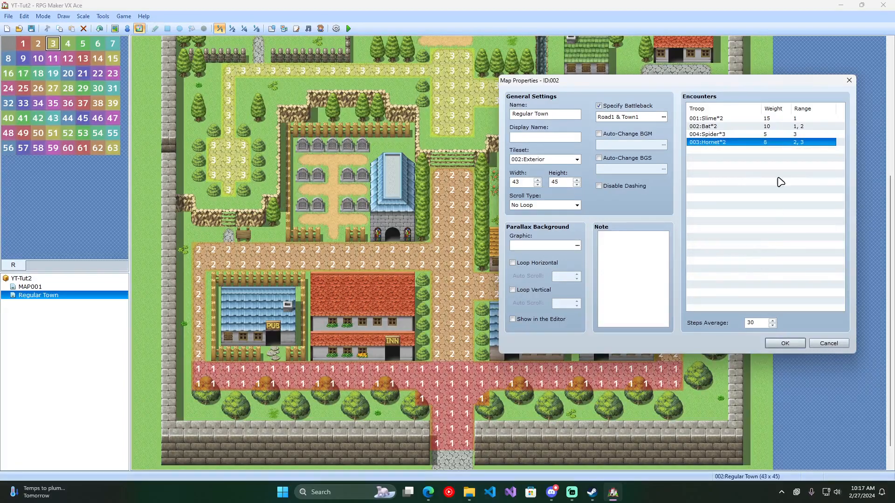
Apply Regular Town's map properties, and start a playtest with the project changes saved
left_click(730, 134)
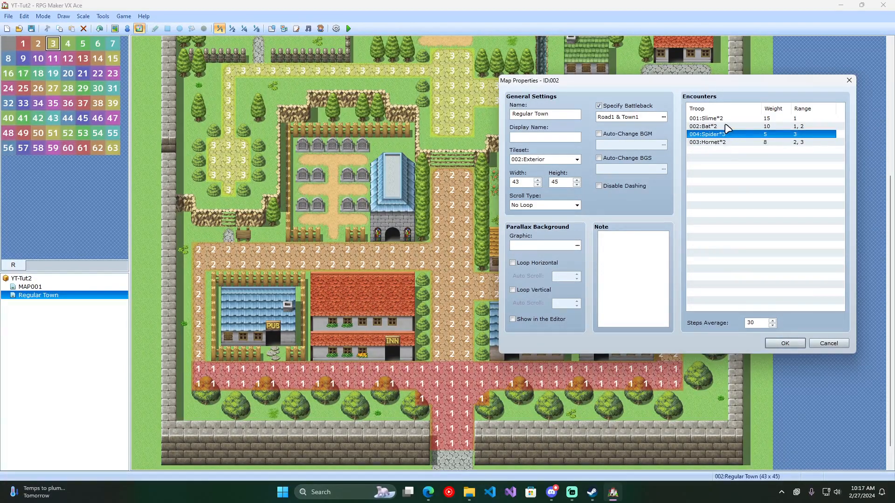
left_click_drag(719, 85, 697, 89)
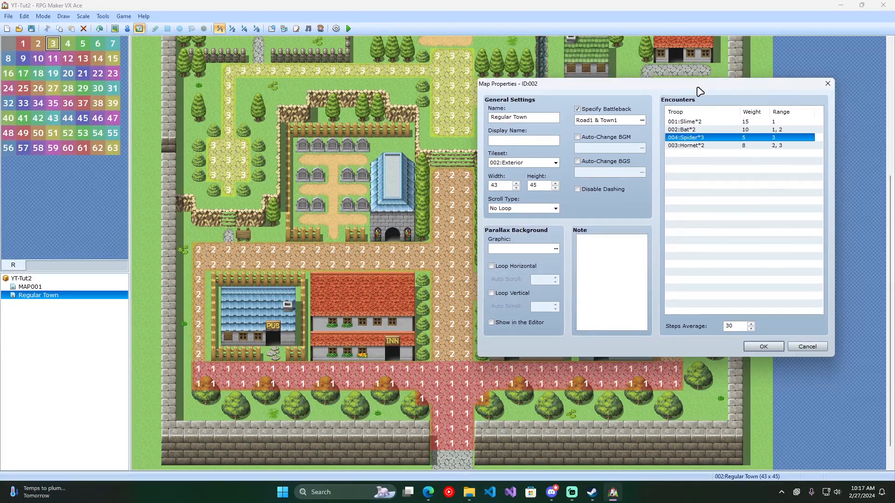
left_click(757, 349)
left_click(350, 29)
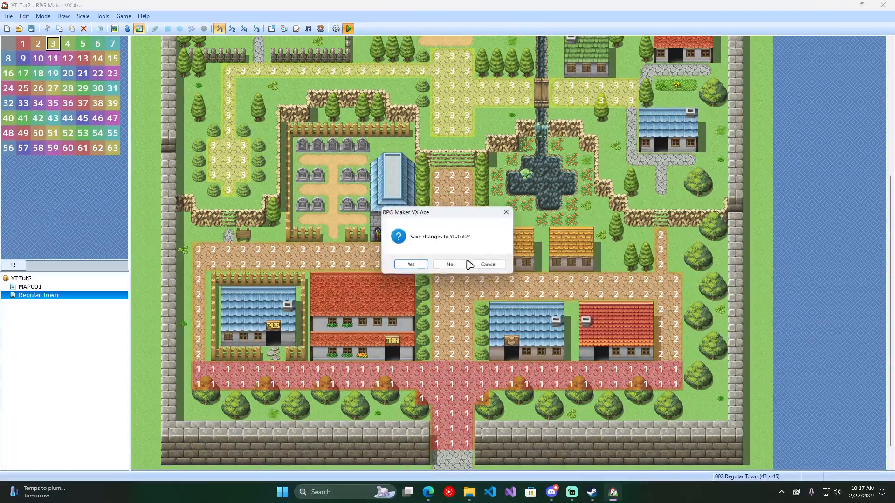
left_click(412, 265)
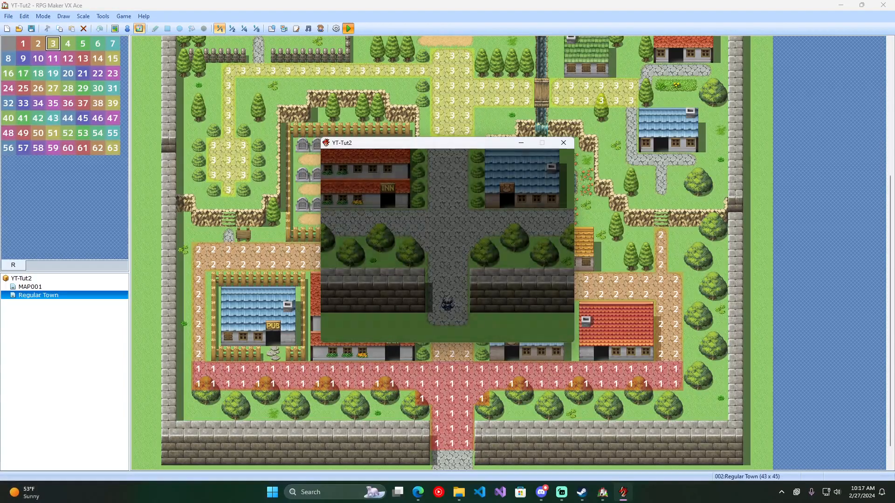
Walk the character up into the town and back and forth along the region 1 road until a battle starts
key("Up")
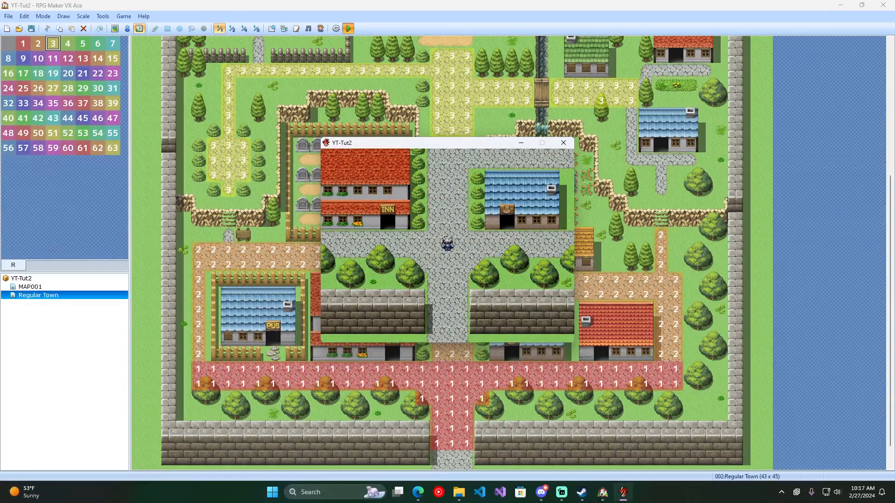
key("Left")
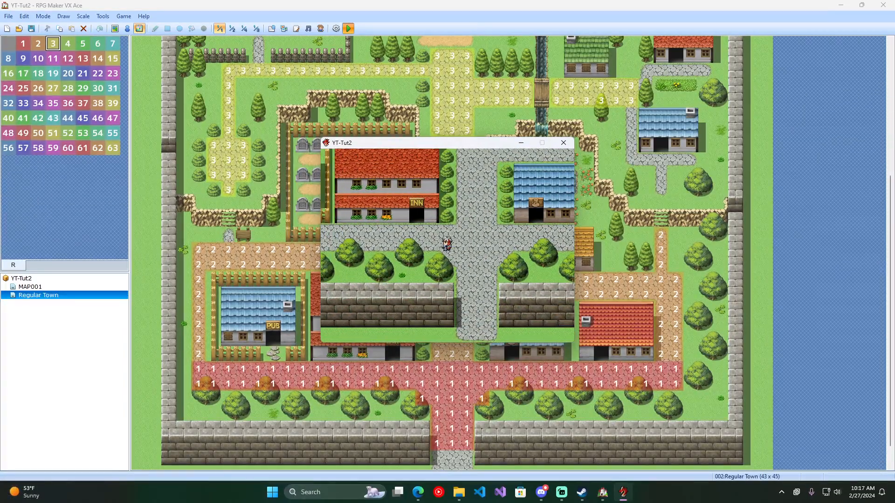
key("Right")
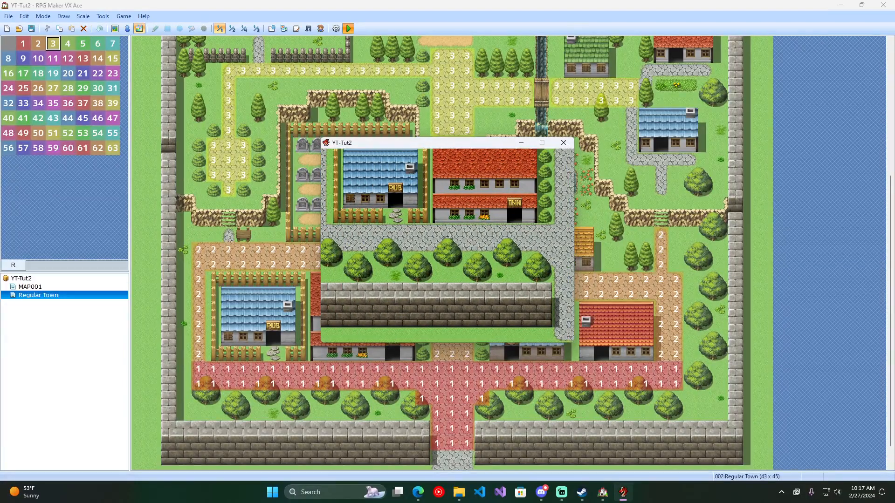
key("Right")
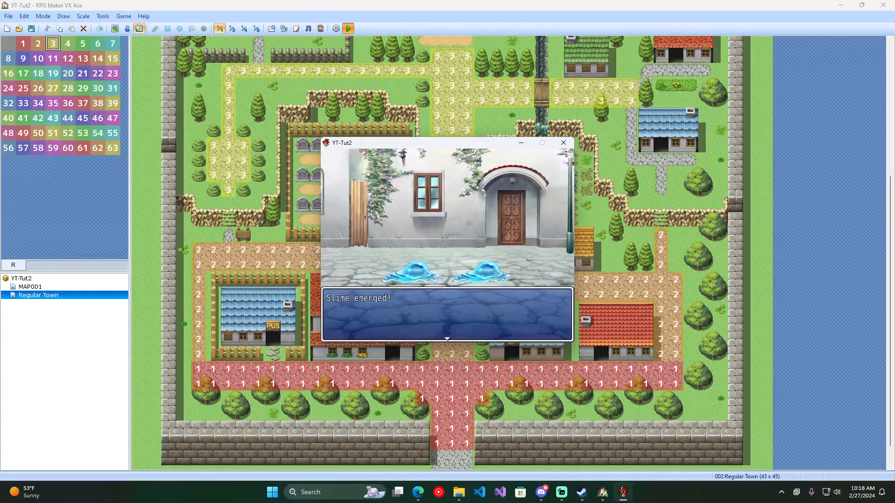
Fight the two slimes to victory and return to the town map
key("Return")
key("Return")
key("Return")
key("Return")
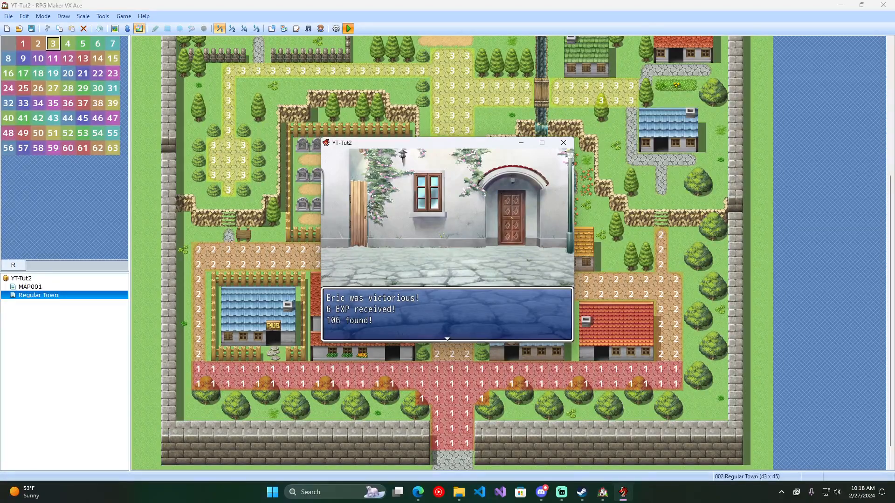
key("Return")
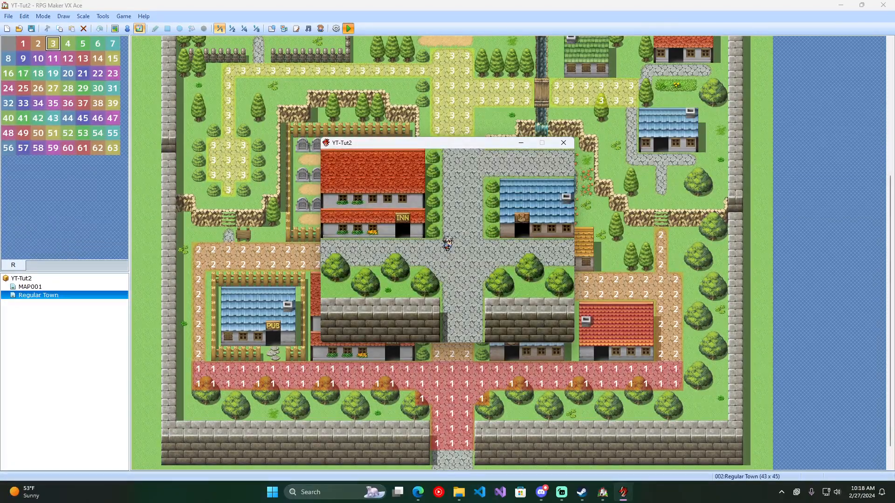
Walk the character up the town's main road and around the region 2 paths until a random battle starts
key("Up")
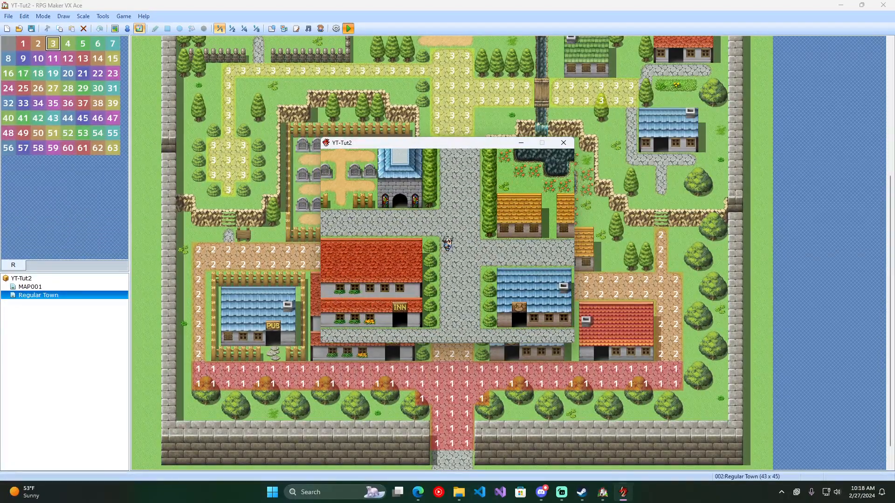
key("Right")
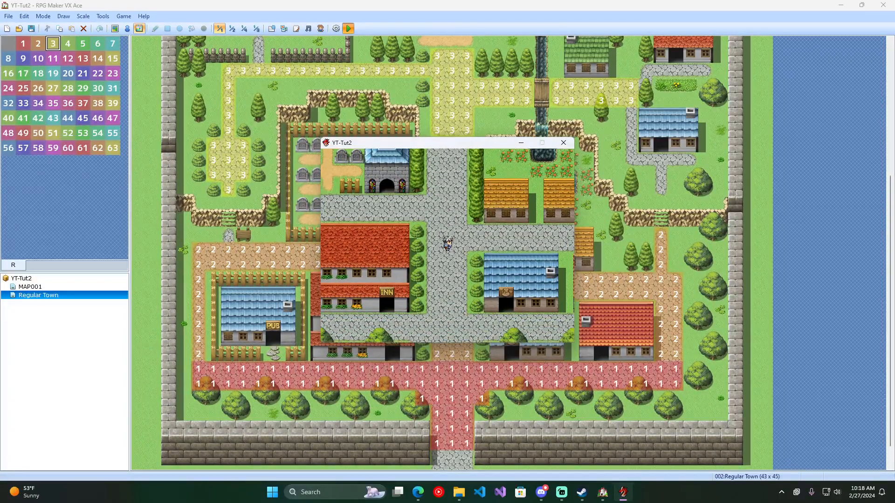
key("Right")
key("Right")
key("Right")
key("Up")
key("Left")
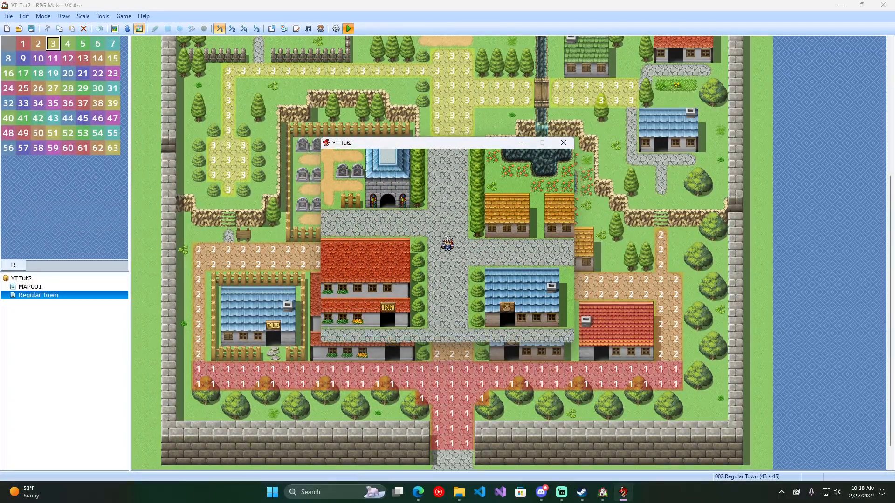
Play a round of the battle against the two hornets, and end the playtest
key("Return")
key("Return")
key("Return")
key("Return")
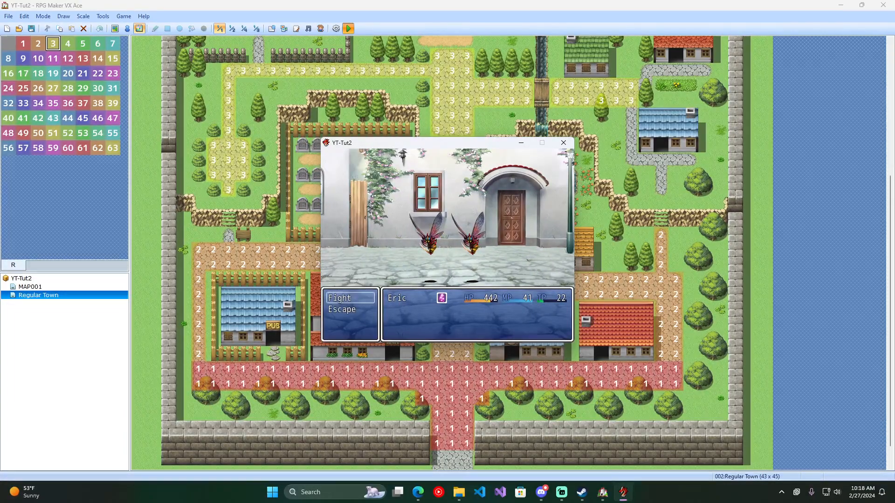
left_click(563, 142)
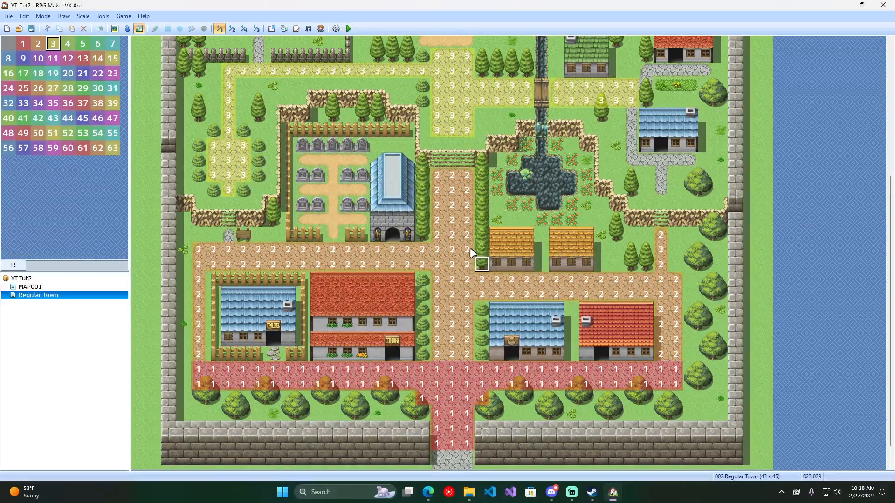
Review the troops, weights and region ranges in Regular Town's encounter list, and leave its map properties without changes
right_click(57, 295)
left_click(69, 301)
left_click(486, 162)
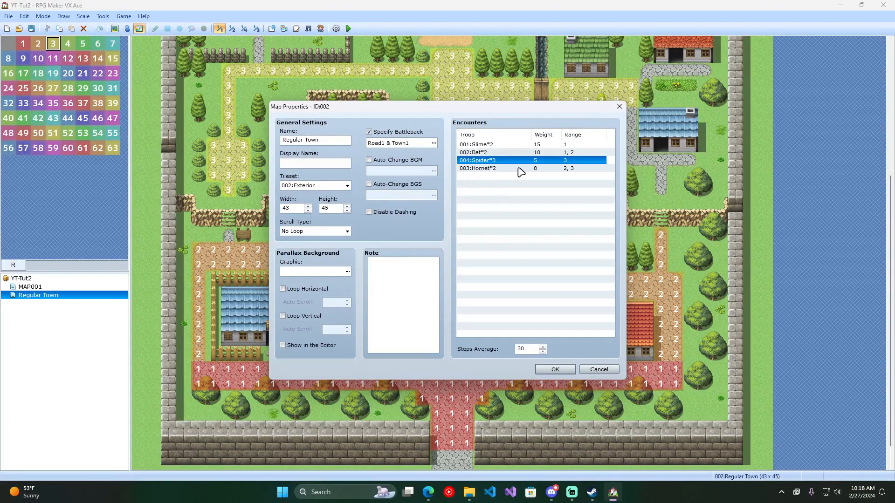
left_click(493, 171)
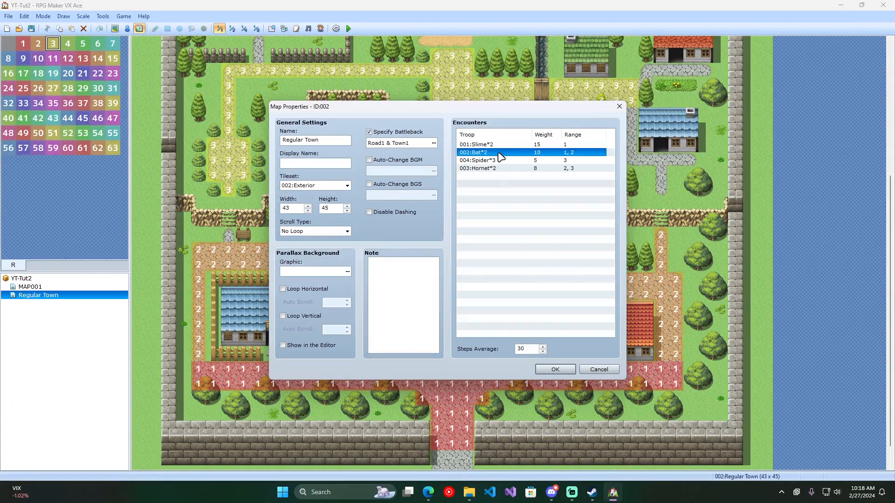
left_click(620, 106)
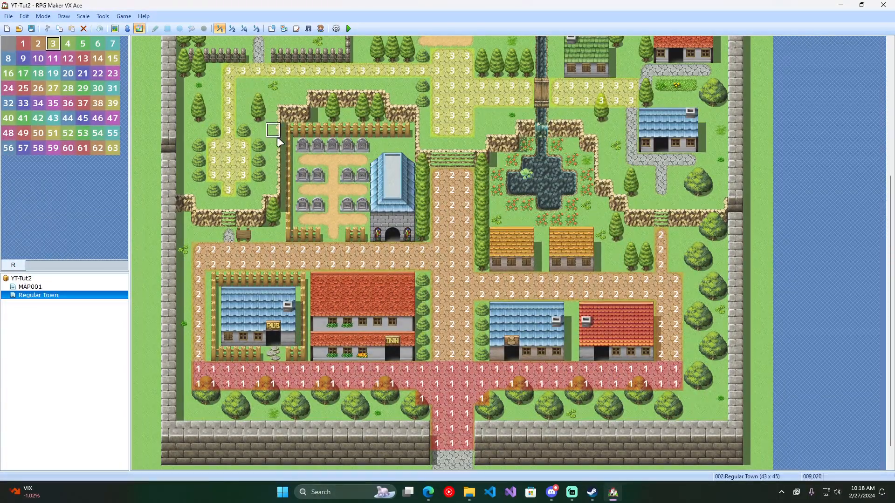
right_click(32, 280)
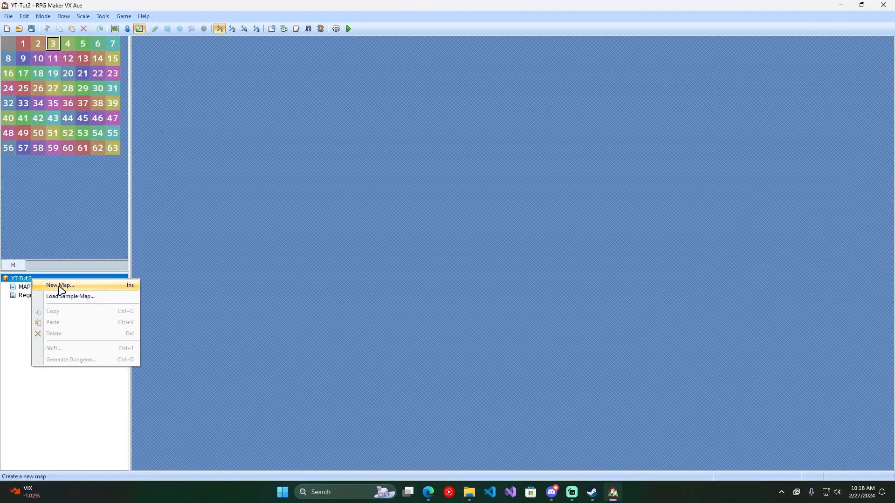
left_click(60, 286)
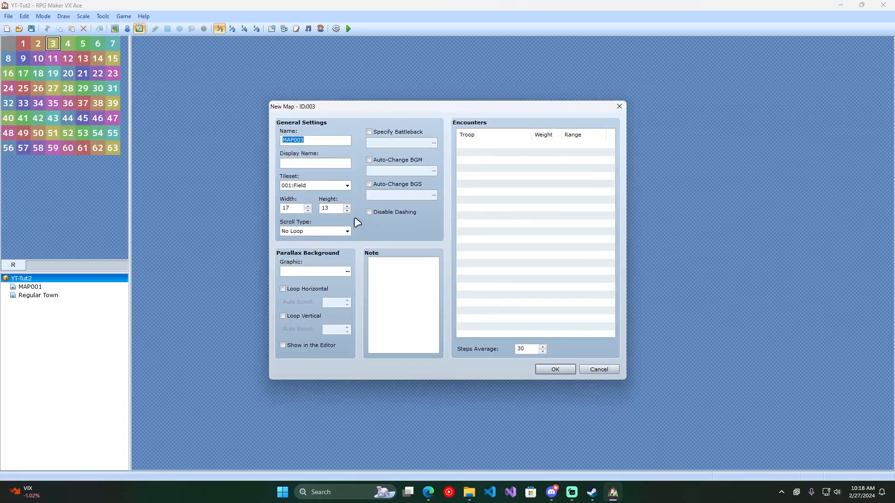
left_click(620, 106)
Load the sample map Field 1 into the YT-Tut2 project
right_click(87, 280)
left_click(126, 299)
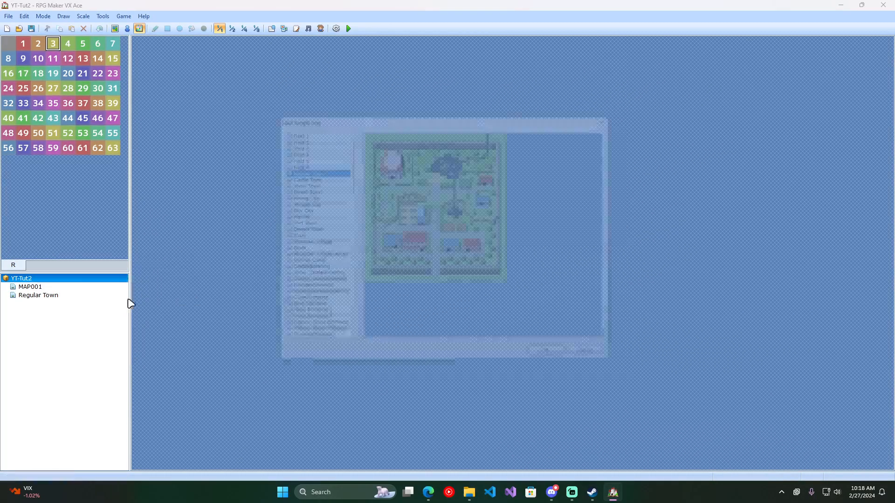
left_click(287, 125)
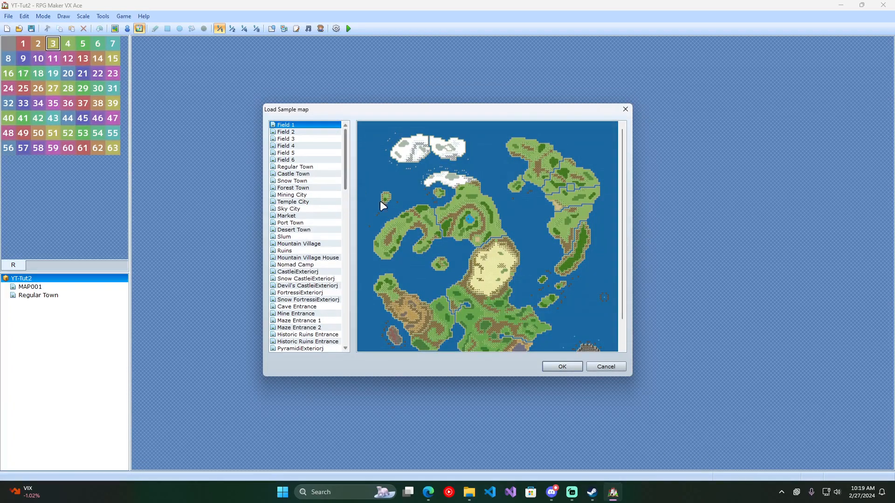
left_click(551, 366)
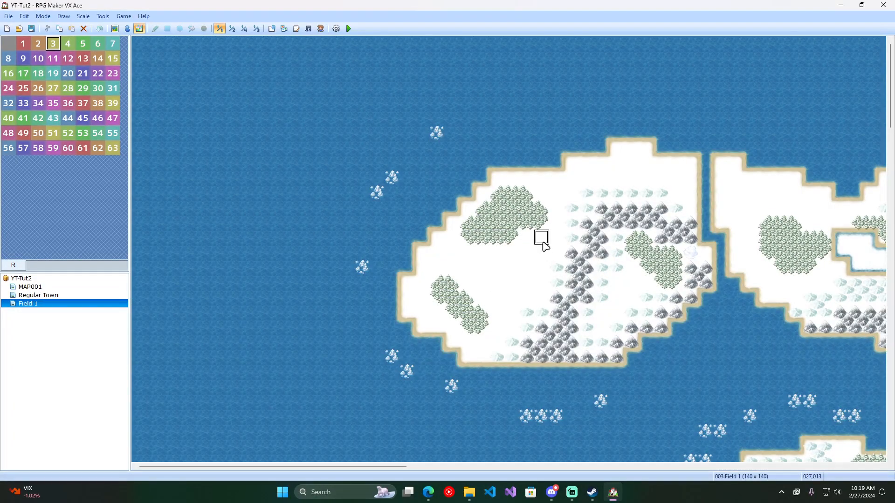
Examine the overall layout of Field 1 and its northern continent at different map scales
left_click_drag(388, 471, 256, 350)
left_click(231, 28)
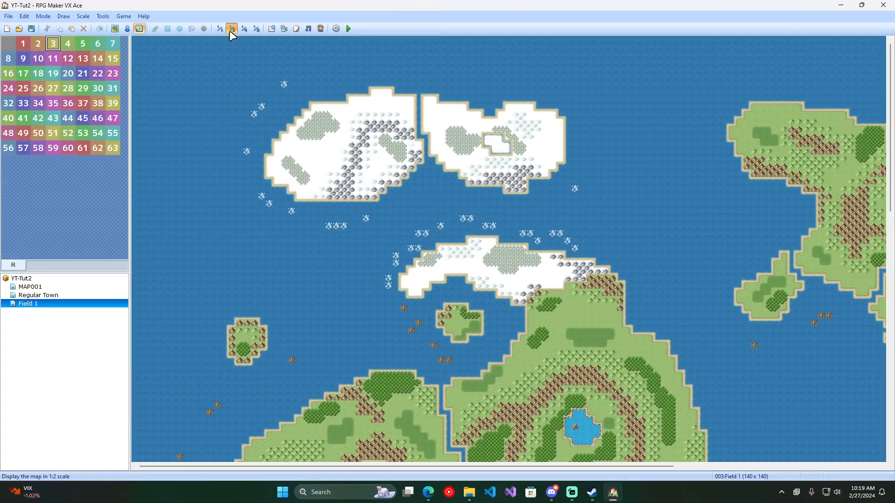
left_click(243, 29)
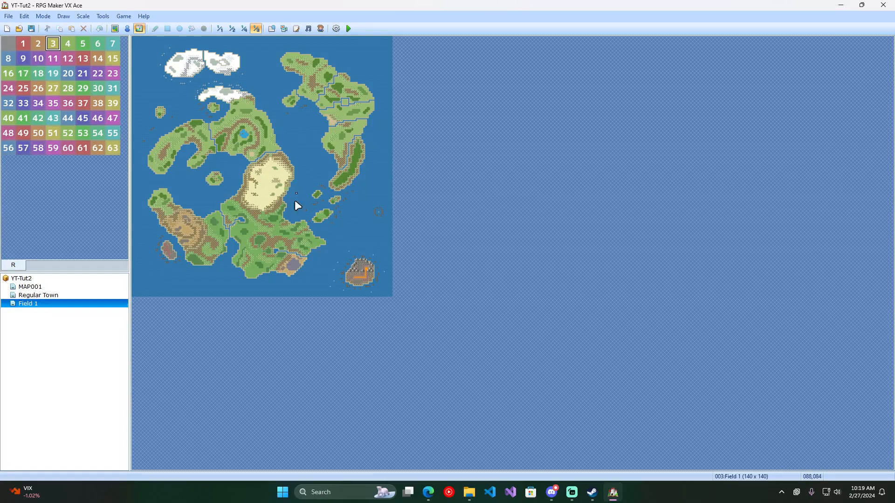
left_click(244, 28)
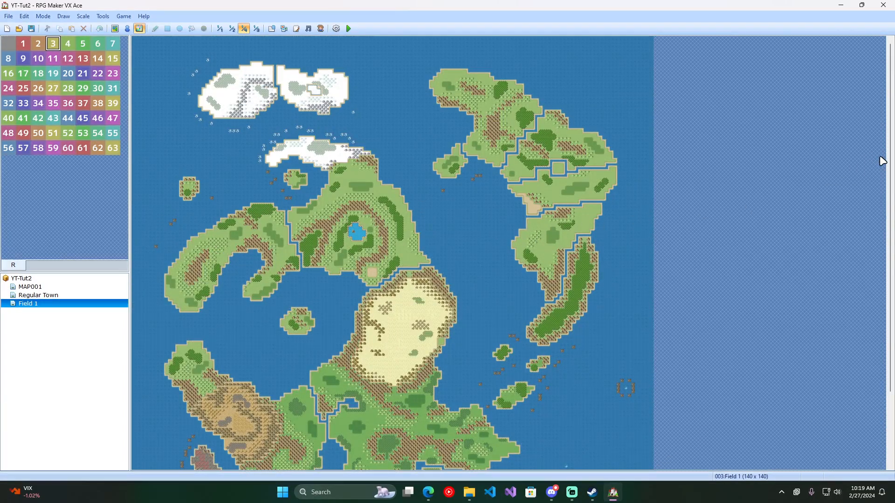
left_click_drag(888, 166, 888, 142)
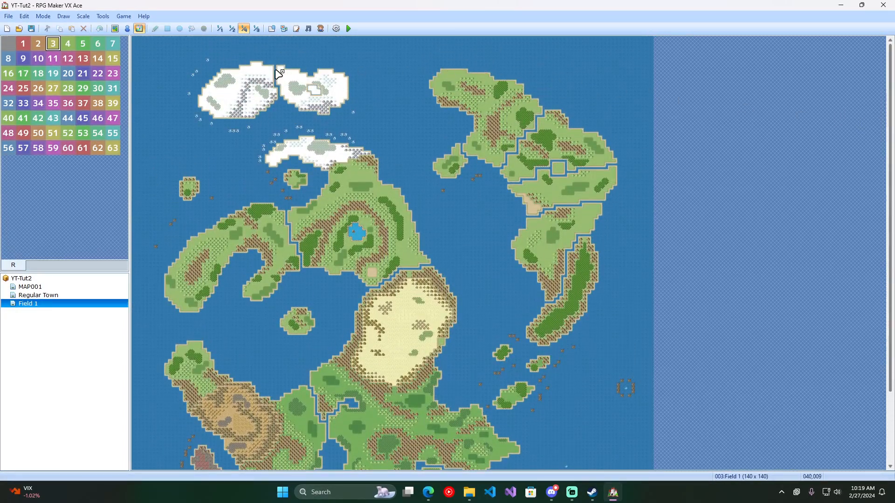
left_click(231, 29)
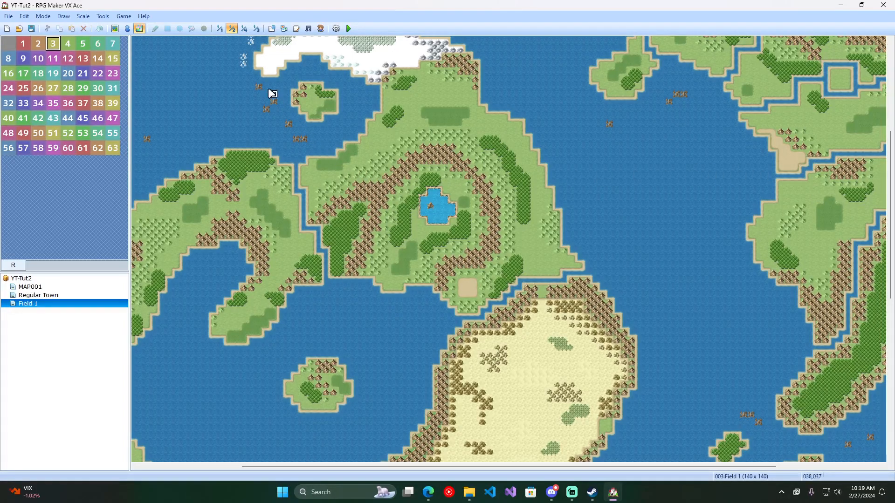
left_click(220, 29)
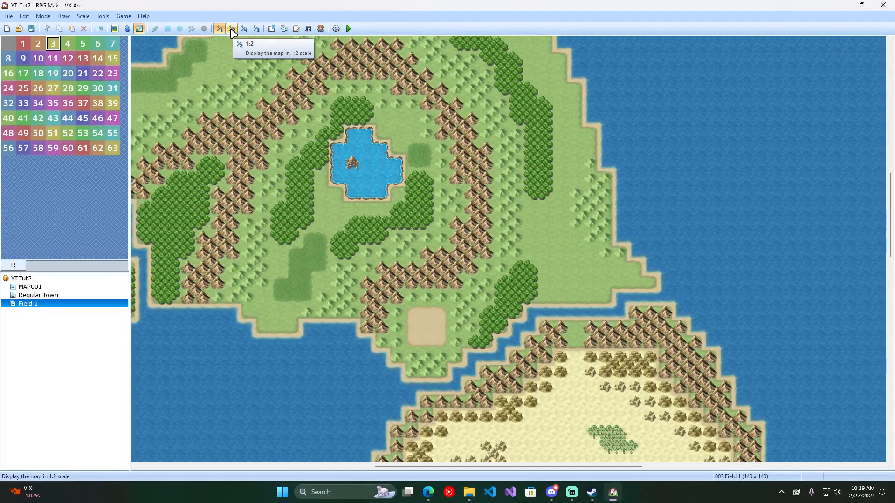
Examine the southern continent of Field 1, from the rocky wasteland to the neighbouring grassland, and return to the 1:8 overview
left_click(232, 29)
left_click_drag(892, 193, 892, 344)
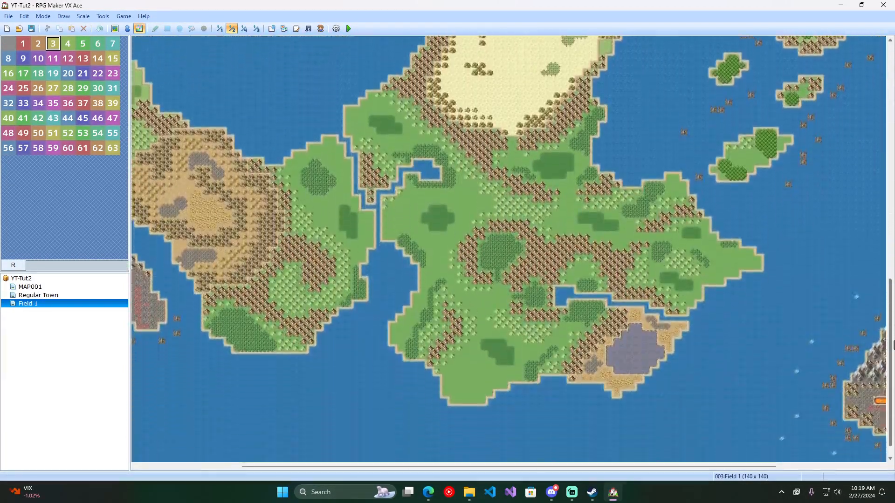
left_click_drag(550, 466, 368, 466)
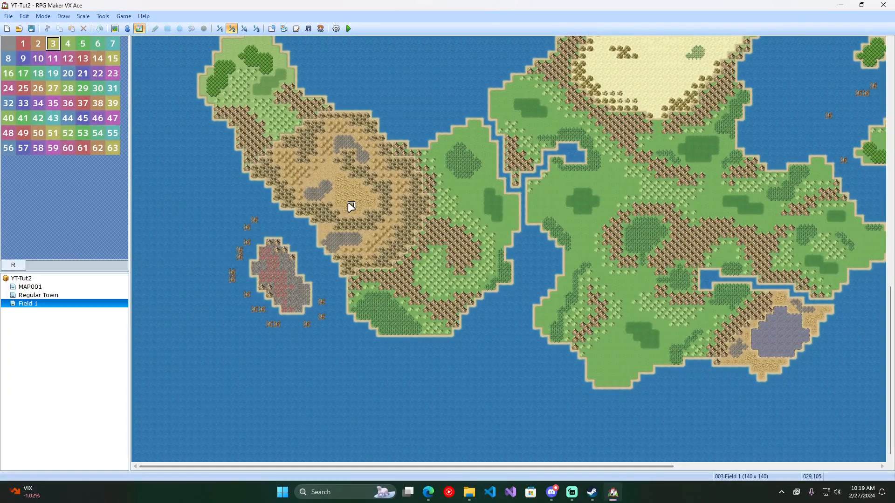
left_click(219, 29)
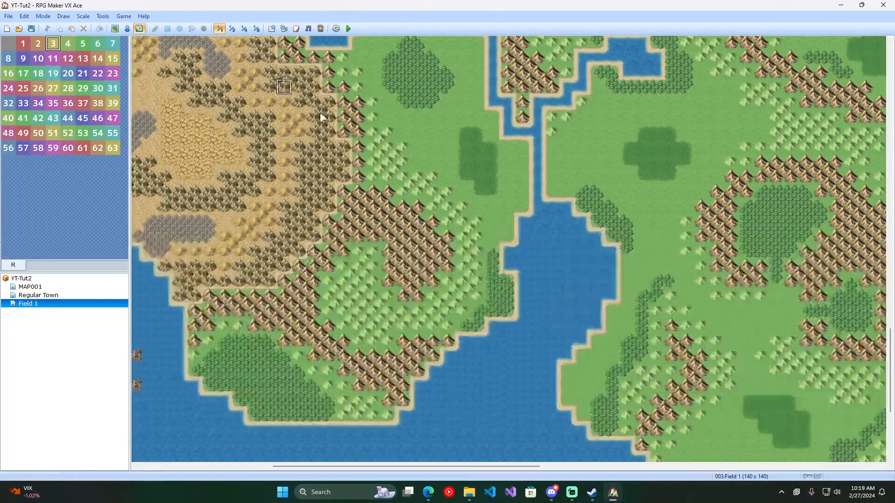
left_click_drag(519, 466, 427, 466)
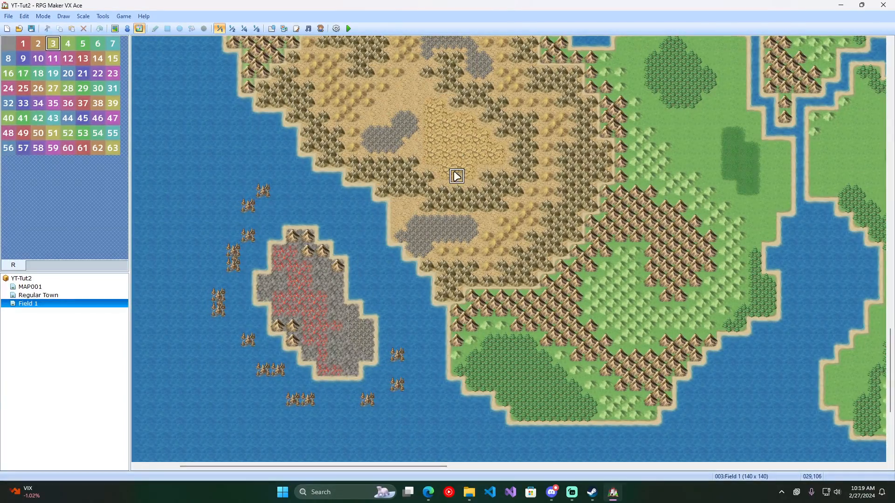
left_click_drag(890, 370, 892, 349)
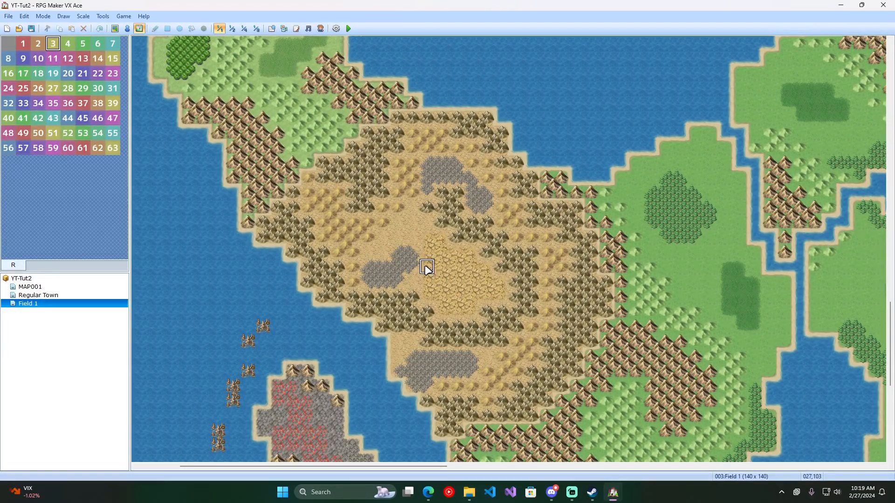
left_click(231, 28)
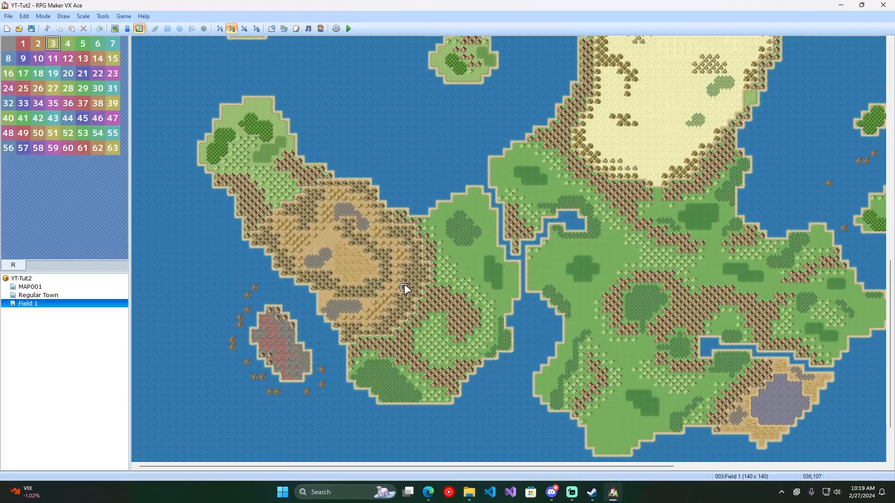
left_click(219, 29)
left_click_drag(440, 466, 545, 467)
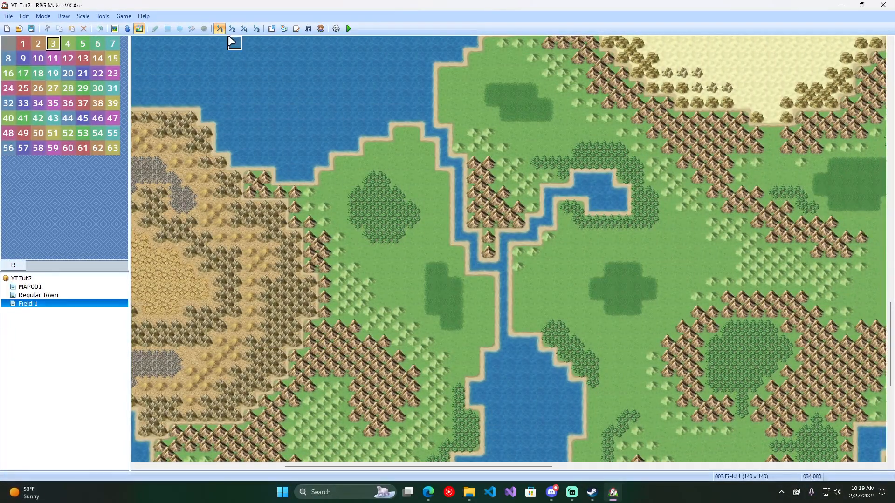
left_click(255, 28)
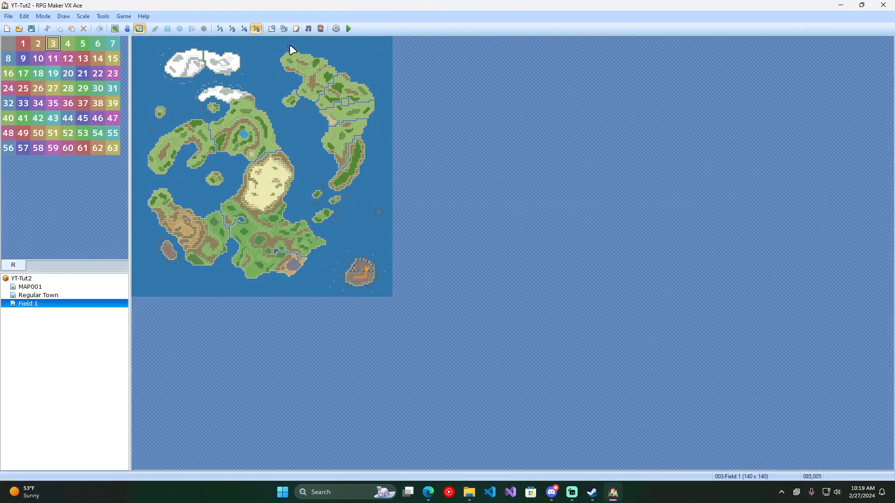
Open the database and look through the settings of the listed actors, returning to actor 001
key("F9")
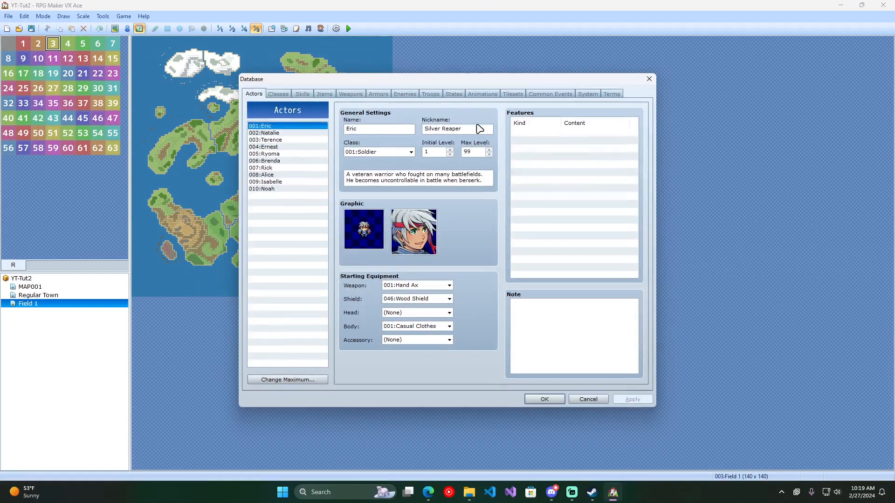
left_click(648, 82)
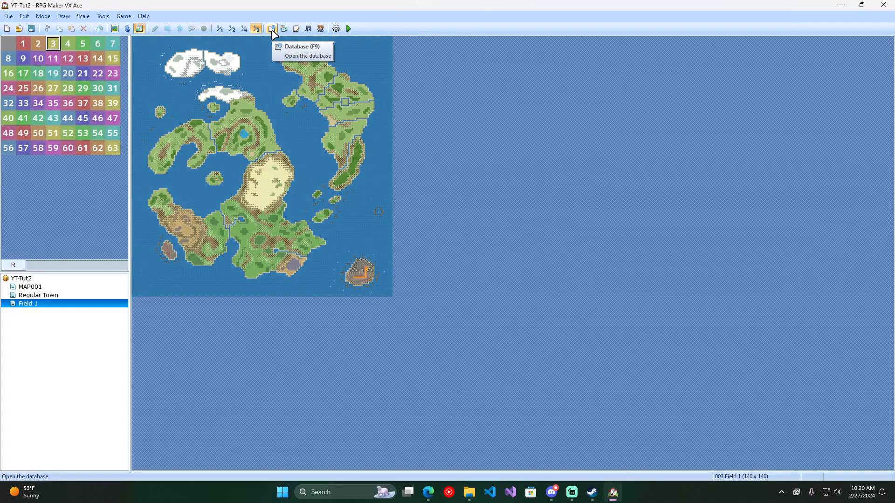
key("F9")
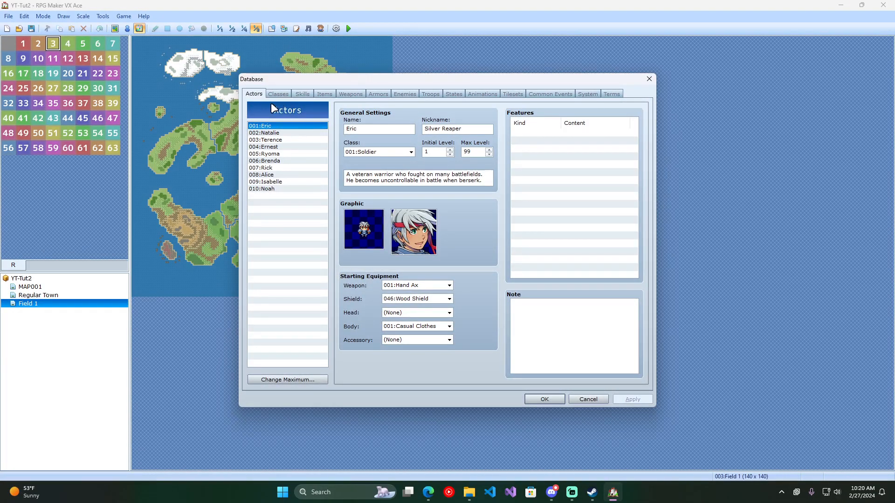
key("Down")
key("Down")
key("Down")
key("Down")
key("Down")
key("Down")
key("Down")
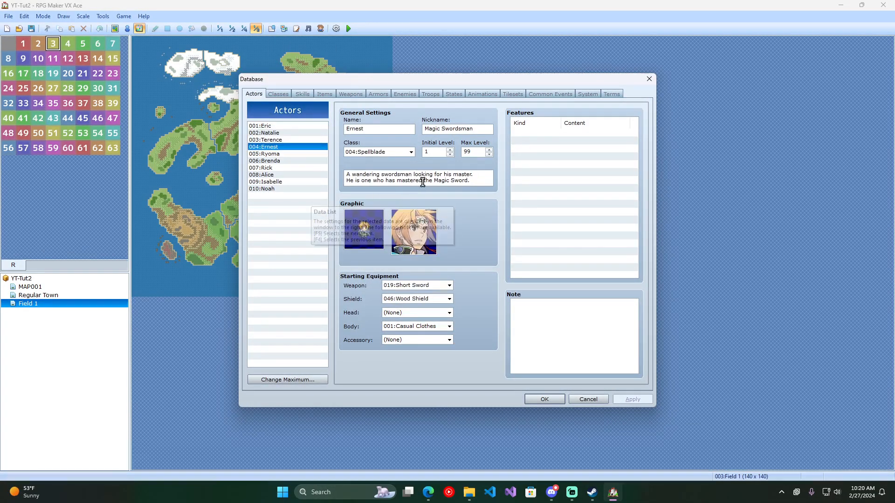
key("Up")
key("Up")
key("Up")
key("Up")
key("Up")
key("Up")
key("Up")
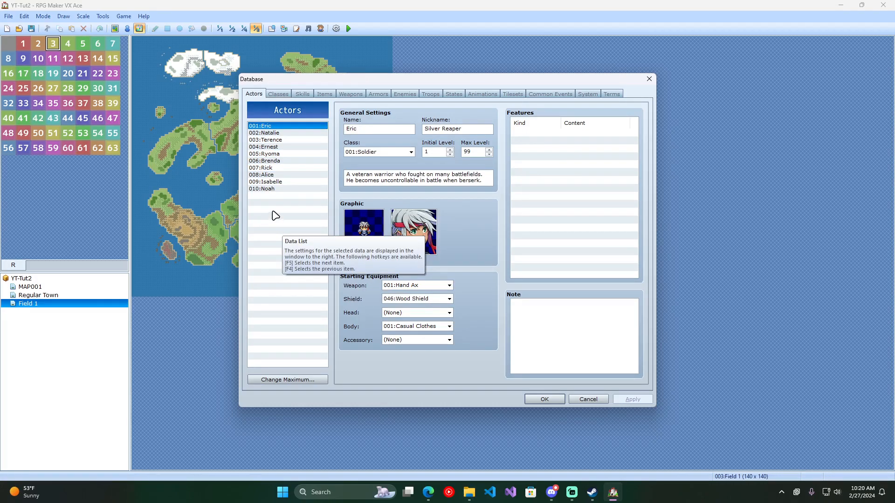
Raise the maximum number of actors to 11 and copy actor 010 into the new slot 011
left_click(297, 378)
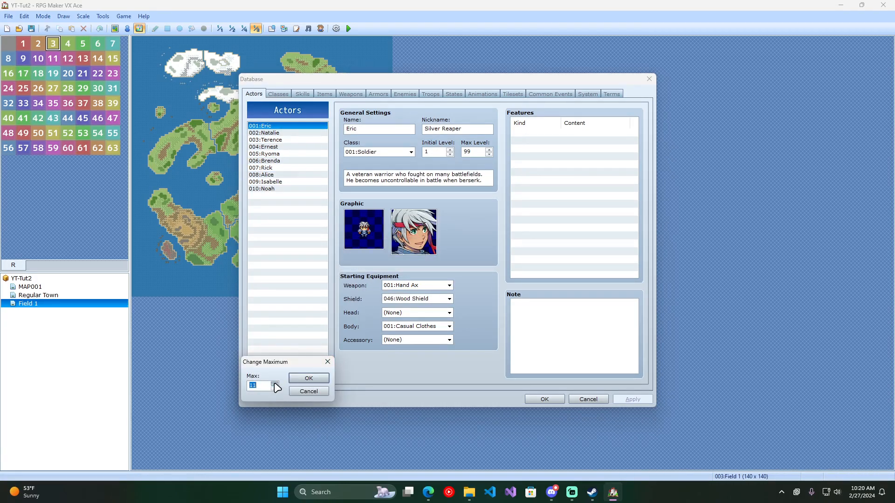
left_click(308, 378)
left_click(266, 189)
right_click(267, 189)
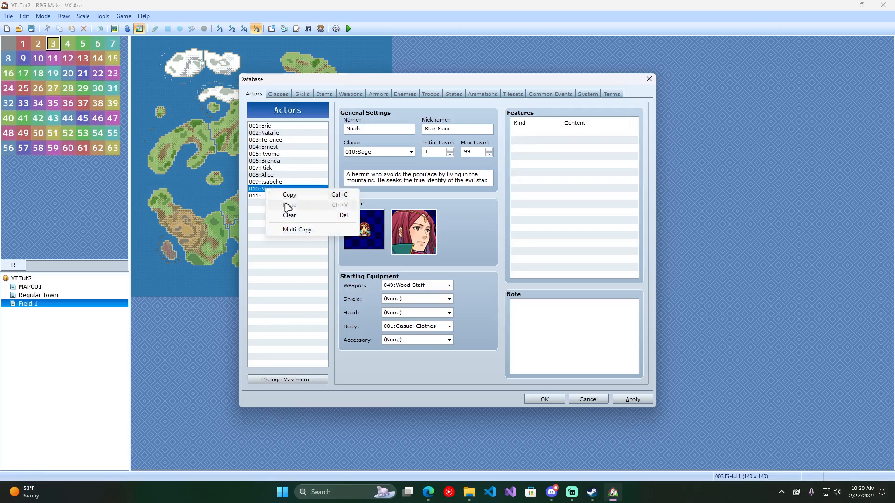
left_click(288, 195)
left_click(282, 196)
key("ctrl+v")
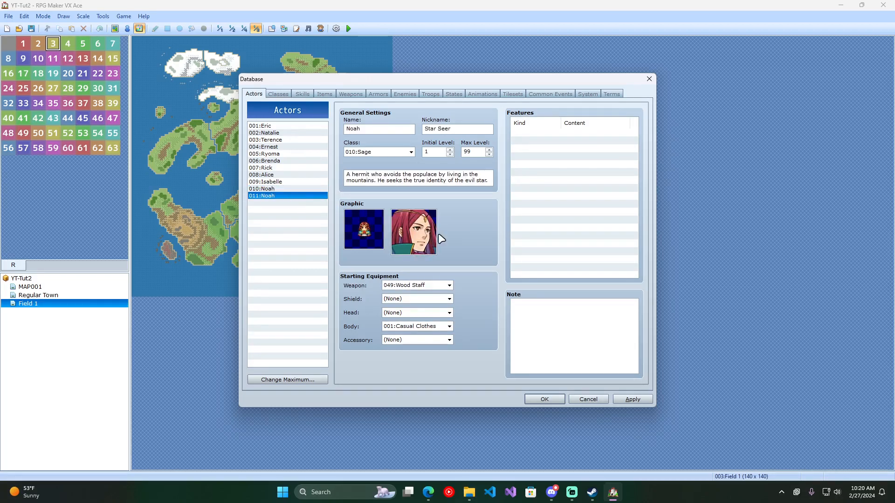
Append 2 to the name and nickname of actor 011, set its class to 009:Witch, and check the available starting weapons
double_click(368, 129)
left_click(404, 154)
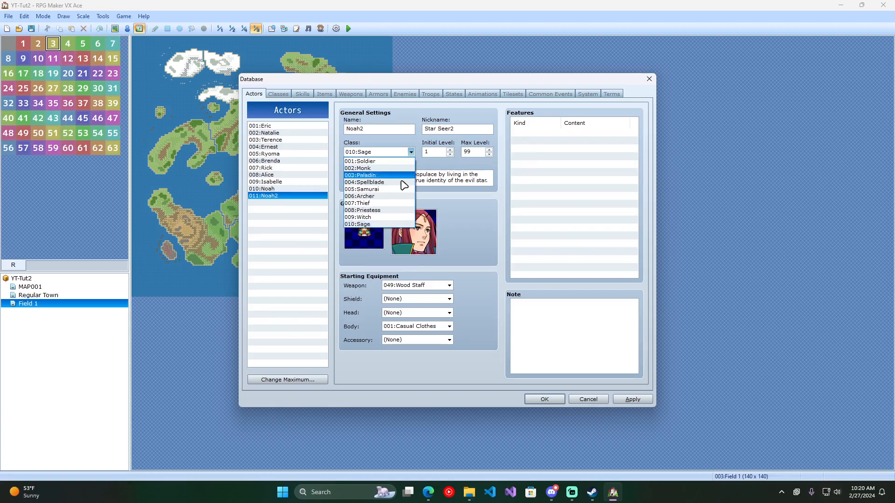
left_click(391, 220)
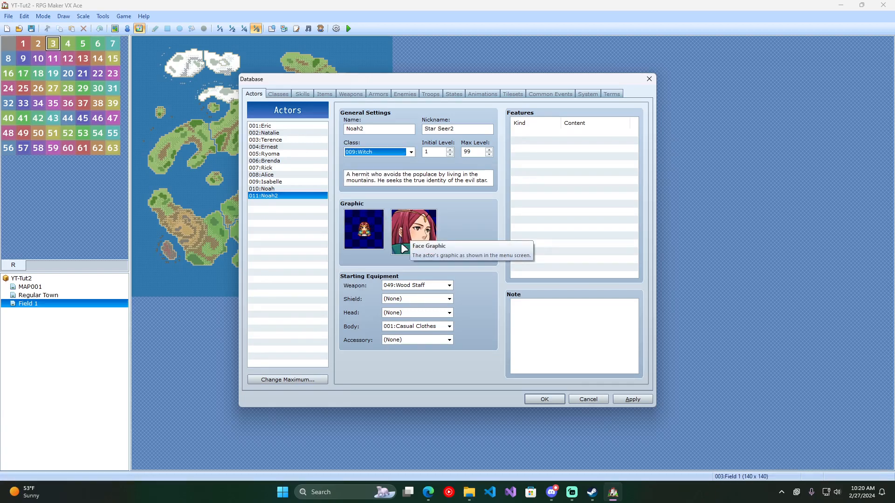
left_click(416, 289)
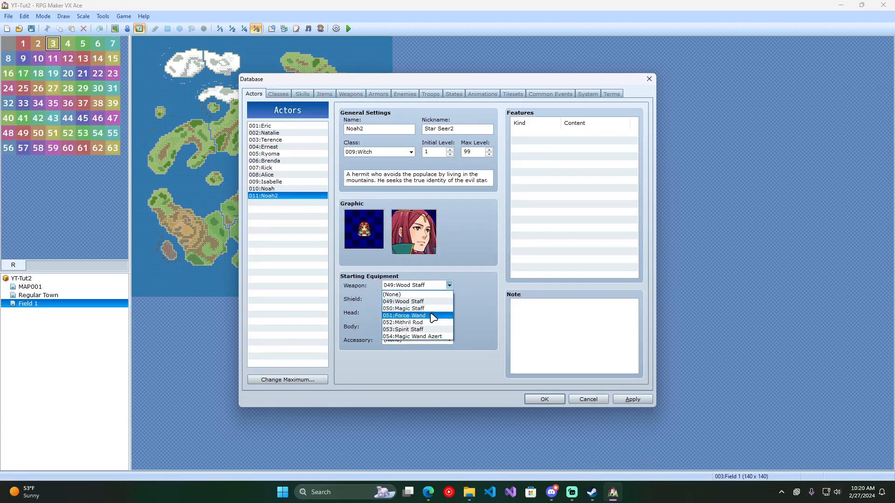
left_click(449, 286)
Clear actor 011 and reduce the maximum number of actors to 10
right_click(300, 196)
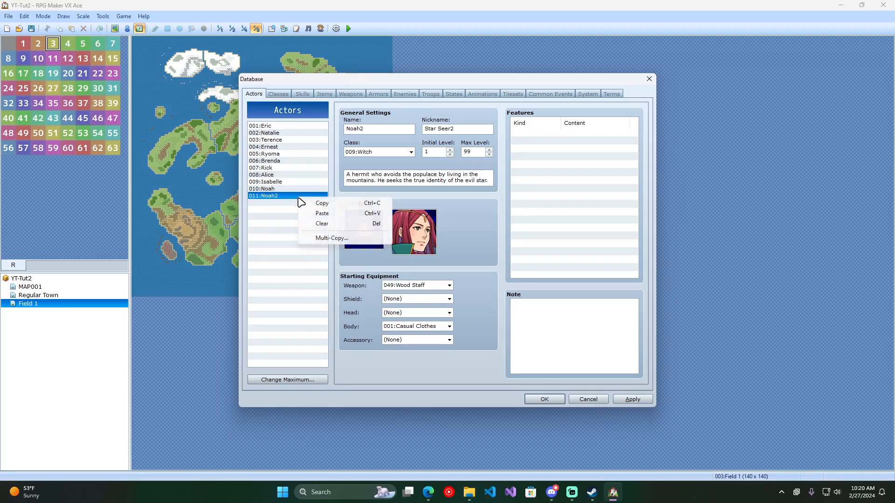
left_click(317, 224)
left_click(291, 388)
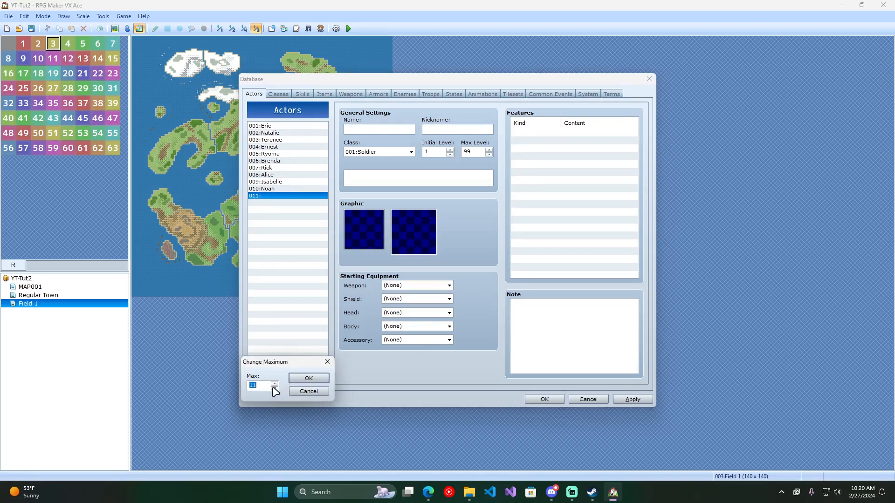
left_click(314, 379)
Try a maximum level of 15 for actor 001
left_click(271, 126)
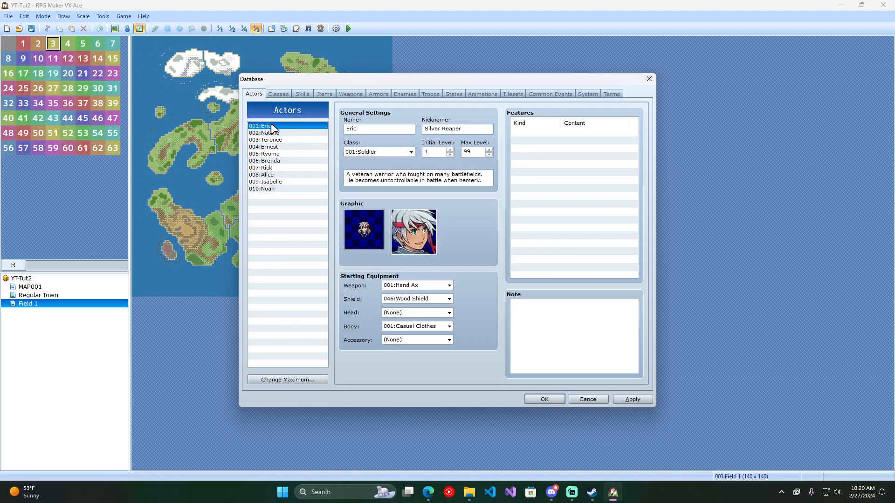
double_click(478, 150)
type("15")
Look through actors 001 to 006, return to actor 001 and apply the database changes
left_click(278, 133)
left_click(285, 141)
left_click(286, 126)
left_click(290, 132)
key("Down")
key("Down")
key("Down")
key("Down")
key("Up")
key("Up")
key("Up")
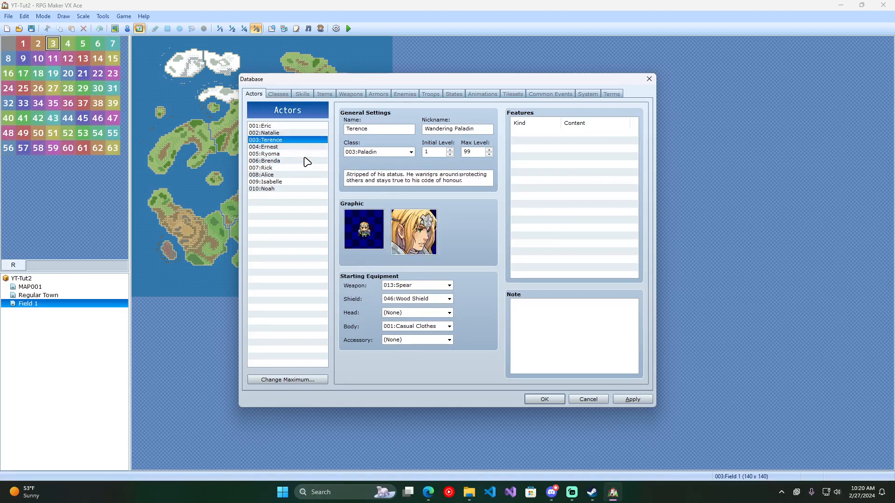
key("Up")
key("Up")
left_click(632, 400)
Check the starting weapon choices of actor 001 and compare its equipment with that of actors 002 and 003
left_click(449, 286)
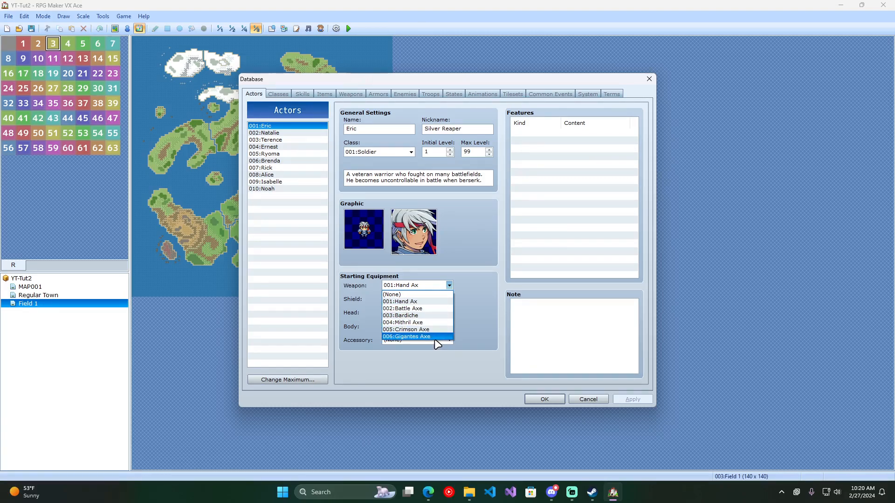
left_click(450, 286)
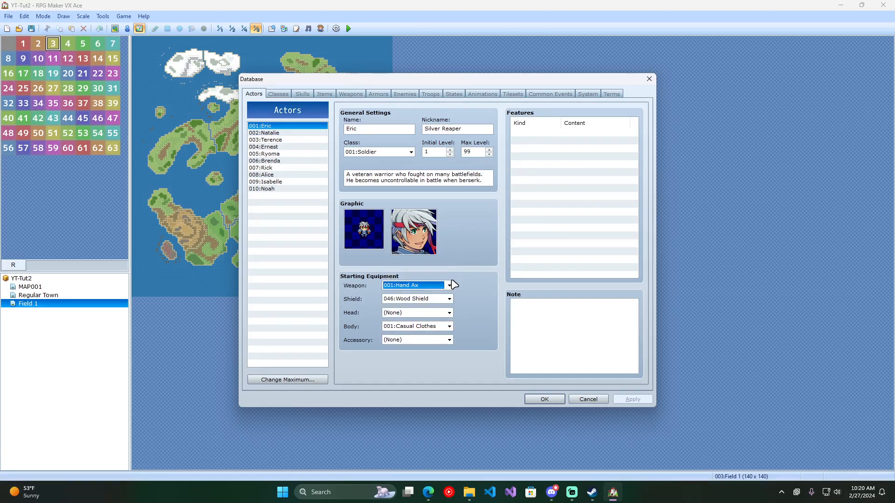
left_click(273, 133)
left_click(274, 140)
left_click(268, 126)
left_click(441, 286)
left_click(445, 231)
Show the database's class settings and look through all classes from 001:Soldier to 010:Sage and back
left_click(279, 95)
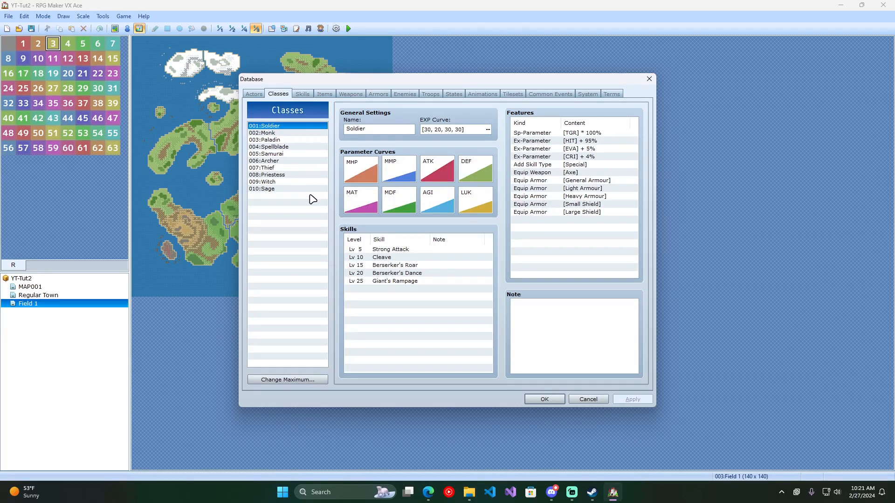
key("Down")
key("Down")
key("Down")
key("Down")
key("Down")
key("Down")
key("Down")
key("Down")
key("Down")
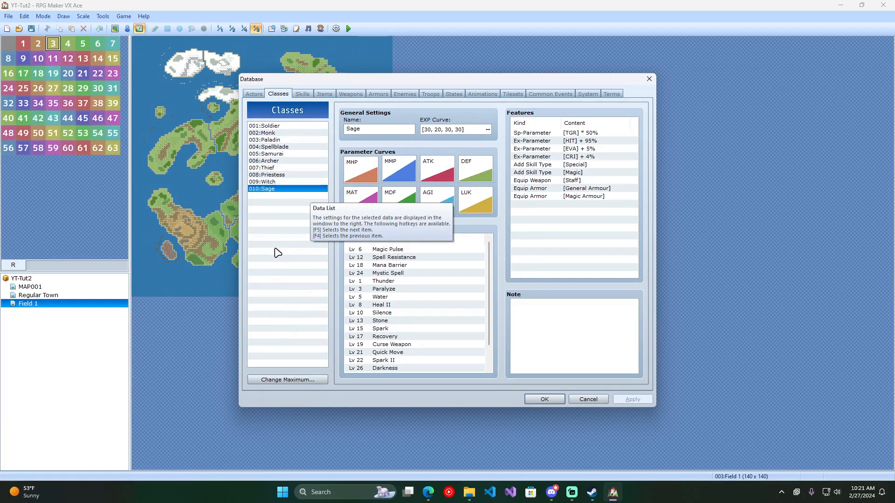
key("Up")
key("Up")
key("Up")
key("Up")
key("Up")
key("Up")
key("Up")
key("Up")
Examine the full skill lists of the 010:Sage and 009:Witch classes
left_click(281, 189)
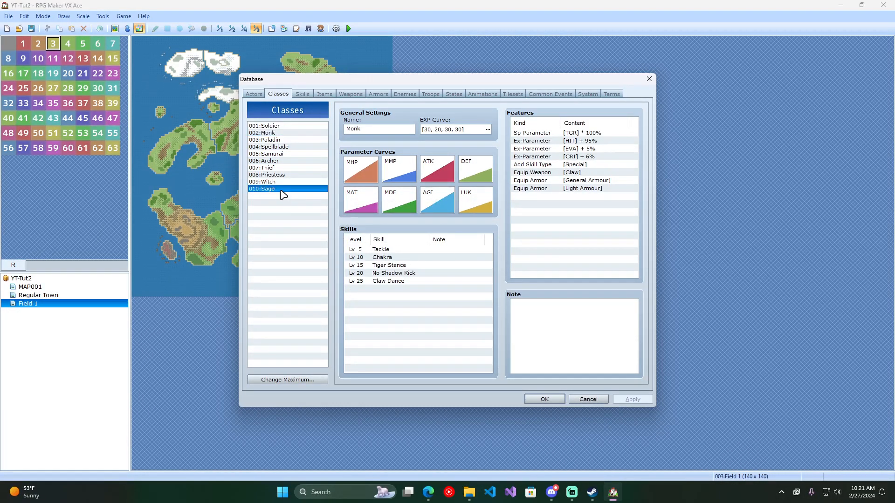
left_click_drag(490, 281, 489, 257)
left_click_drag(490, 275, 489, 247)
left_click(288, 182)
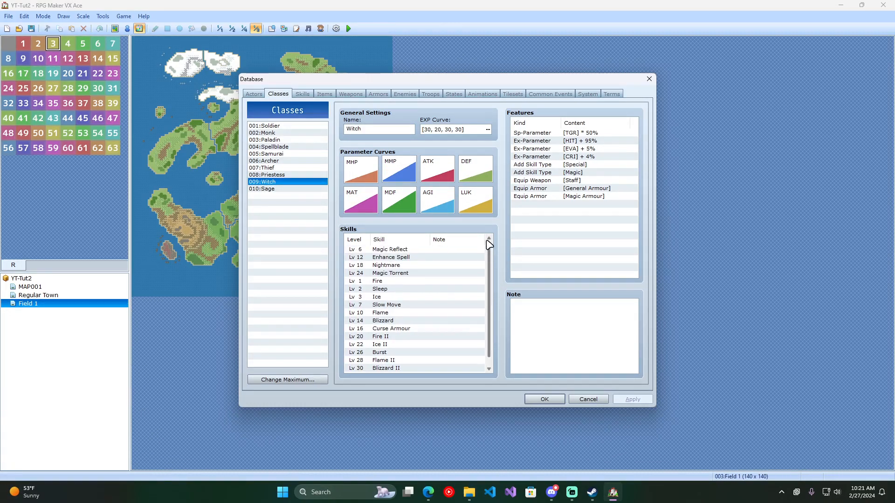
Go through the parameter entries in the 001:Soldier class's features list
left_click(285, 126)
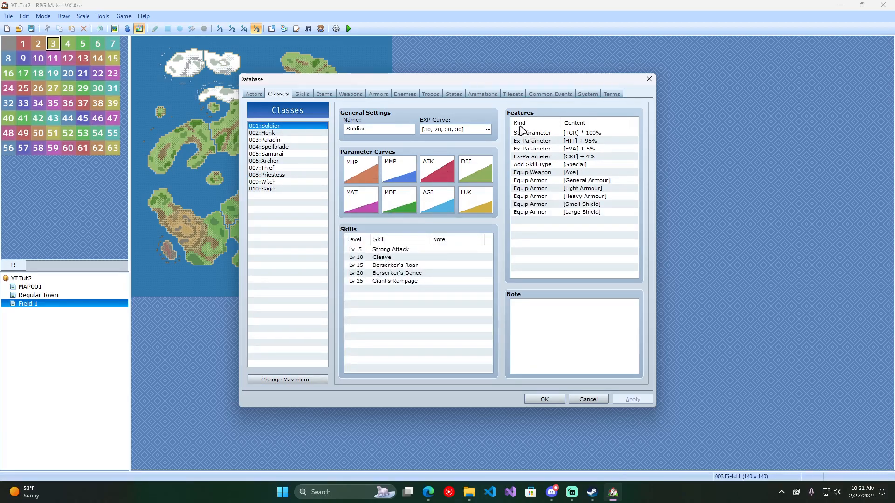
left_click(534, 135)
key("Down")
key("Down")
key("Down")
key("Down")
key("Down")
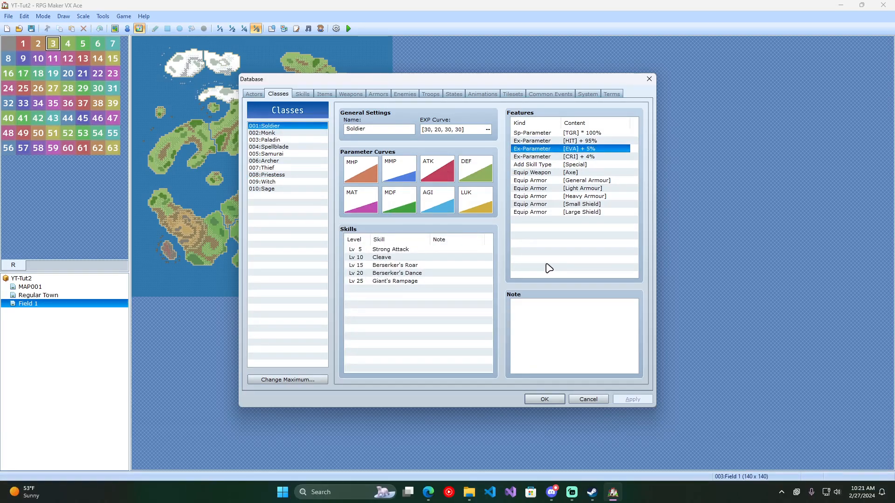
key("Up")
key("Up")
key("Up")
Check the armour types available for Soldier's General Armour feature, close it unchanged, and go through the remaining Equip Armor entries
left_click(532, 181)
right_click(543, 181)
left_click(562, 185)
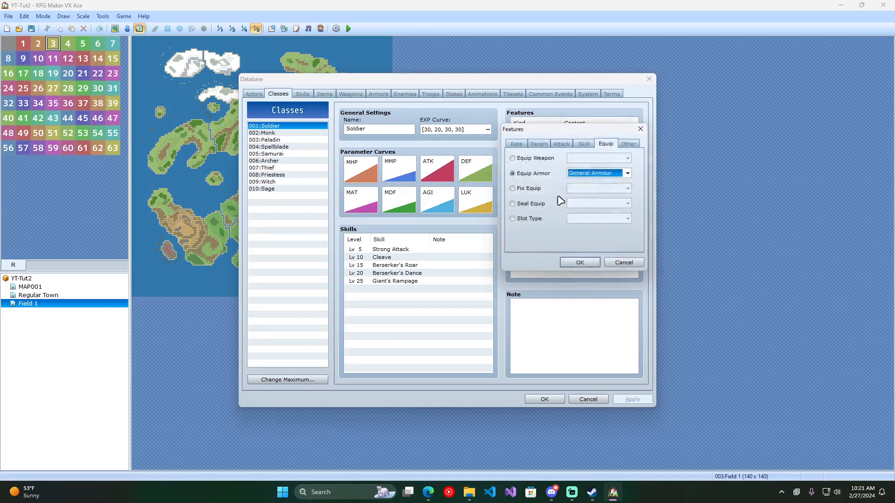
left_click(621, 175)
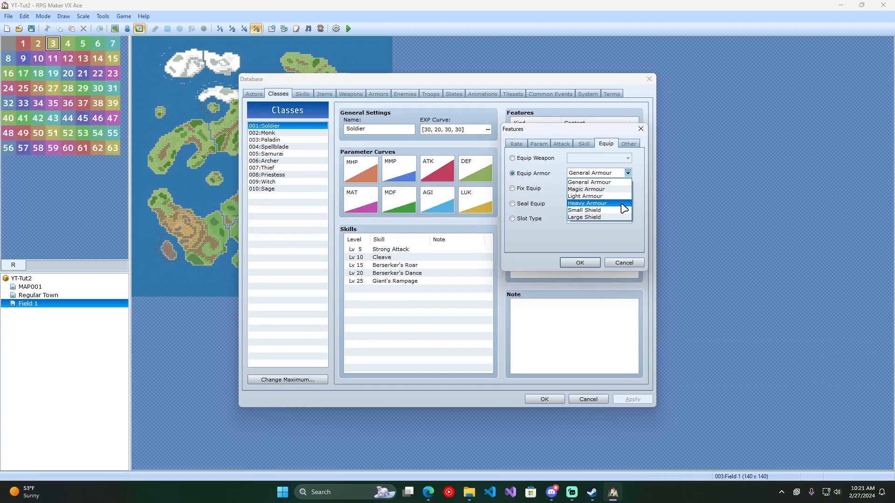
left_click(628, 172)
left_click(641, 129)
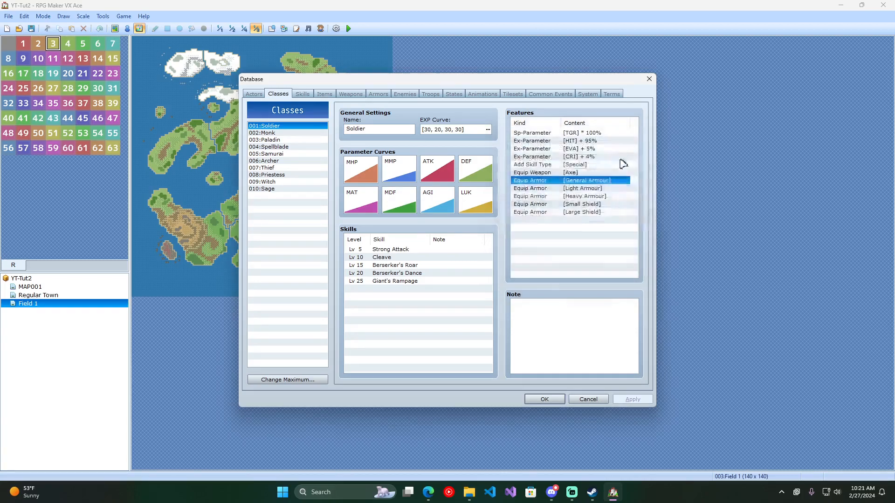
key("Down")
key("Down")
key("Down")
key("Down")
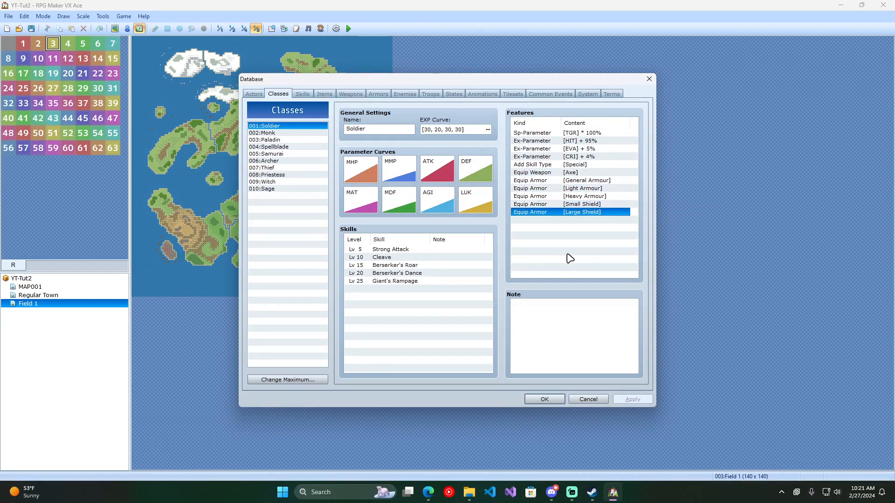
Try a Soldier EXP curve with base value 50, extra value 40, acceleration A 50 and acceleration B 50, then discard it
left_click(487, 132)
left_click_drag(371, 296, 402, 298)
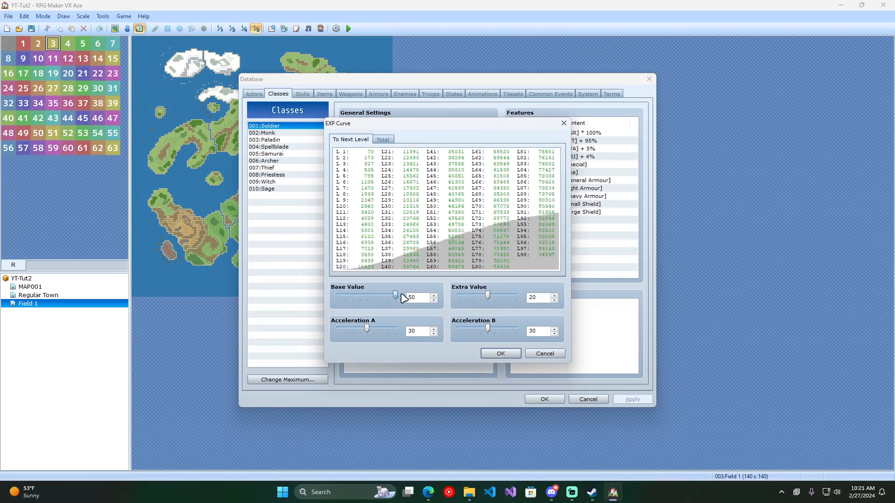
left_click_drag(368, 329, 395, 329)
left_click_drag(488, 295, 516, 295)
left_click_drag(487, 328, 564, 330)
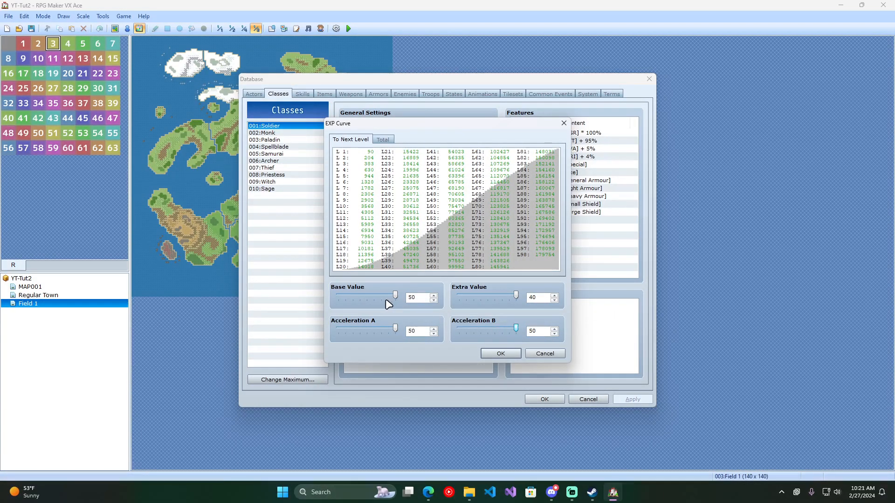
left_click(564, 123)
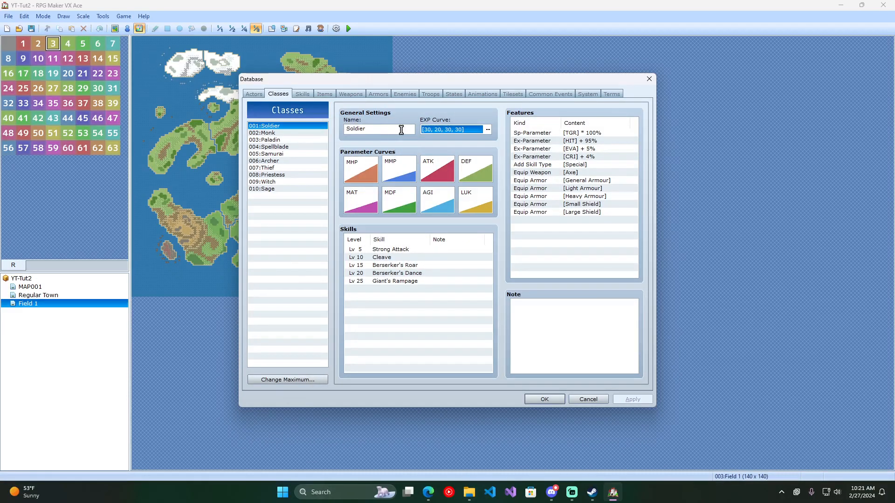
View the Soldier class's parameter curves, from MHP through DEF, and close them without changes
double_click(361, 171)
left_click(360, 171)
left_click(386, 173)
left_click(343, 173)
left_click(423, 176)
left_click(405, 174)
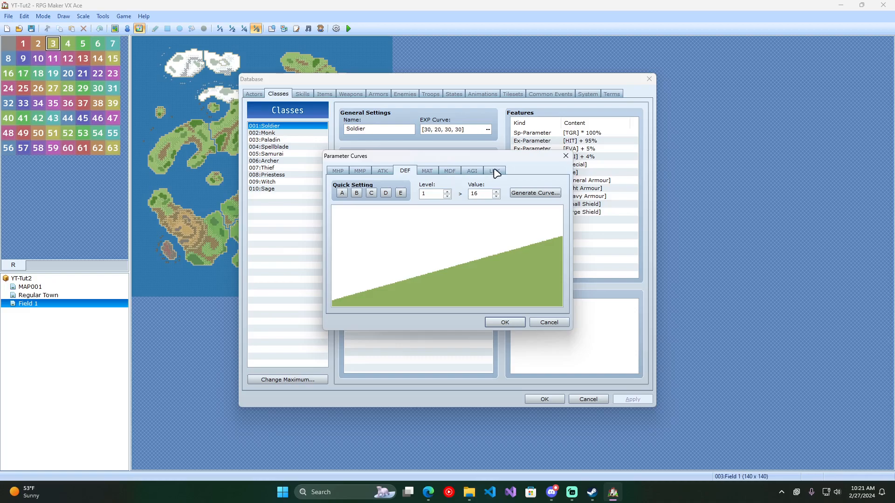
left_click(566, 156)
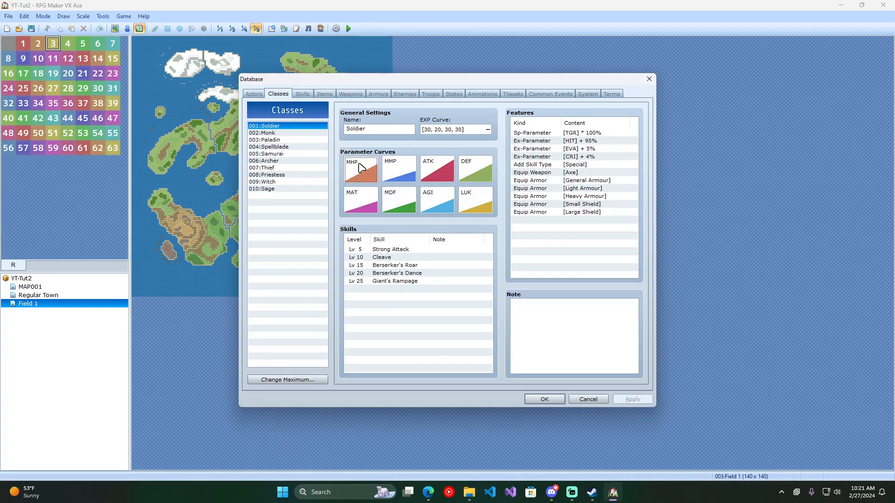
Review Soldier's learned skills and the skills available for a new entry, and cancel without adding one
left_click(381, 252)
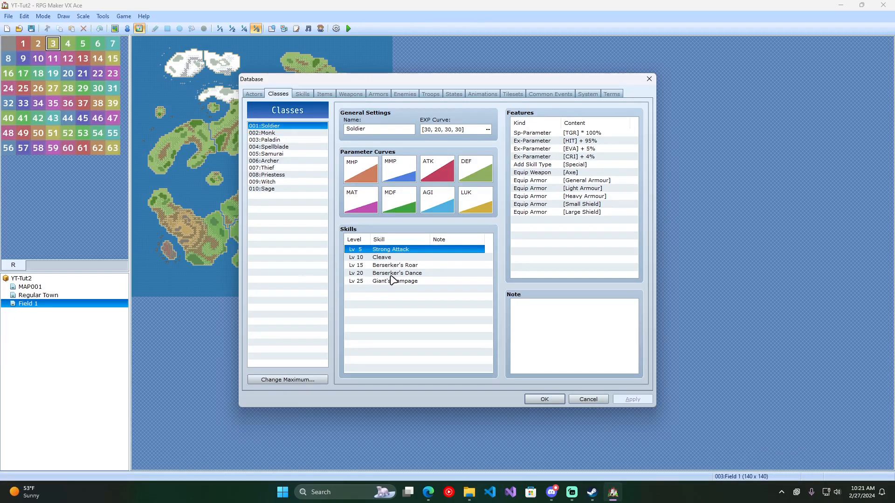
left_click(393, 282, "shift")
left_click(396, 282)
left_click(392, 291)
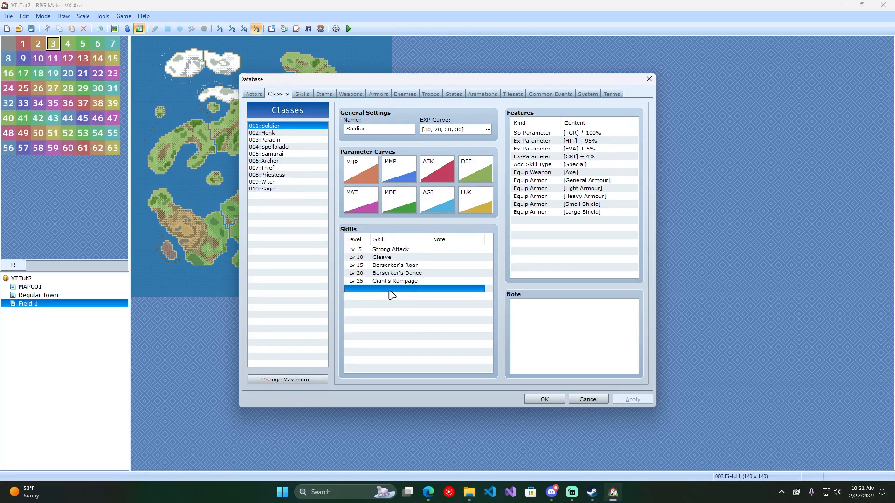
double_click(387, 291)
left_click(469, 285)
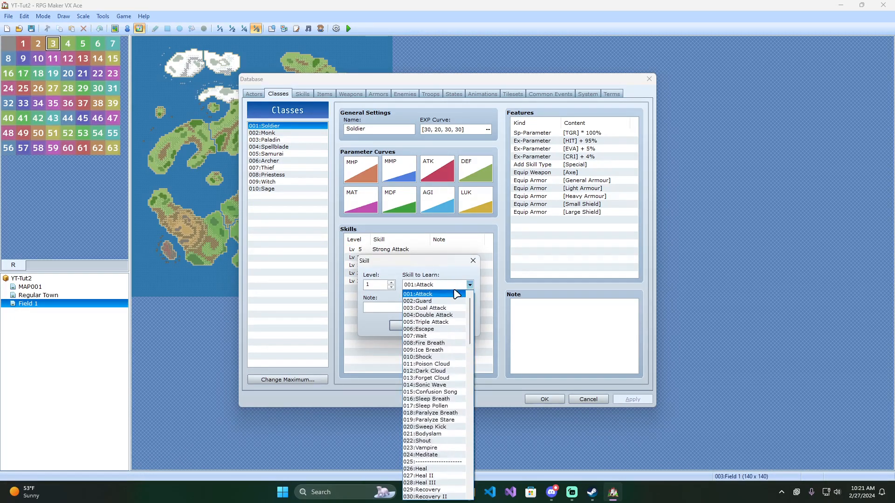
left_click(470, 263)
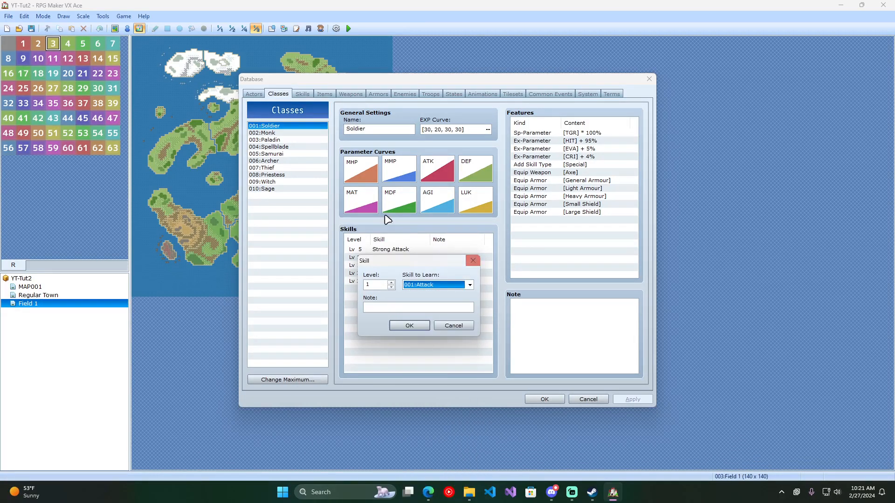
left_click(274, 191)
left_click(453, 325)
Compare the skills and features of the Sage, Soldier, Monk, Witch, Priestess, Paladin and Thief classes
left_click(275, 189)
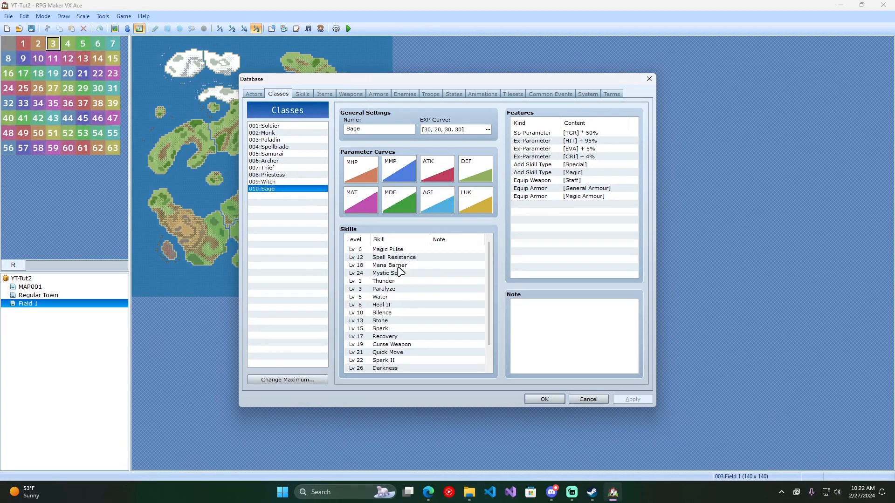
left_click(268, 126)
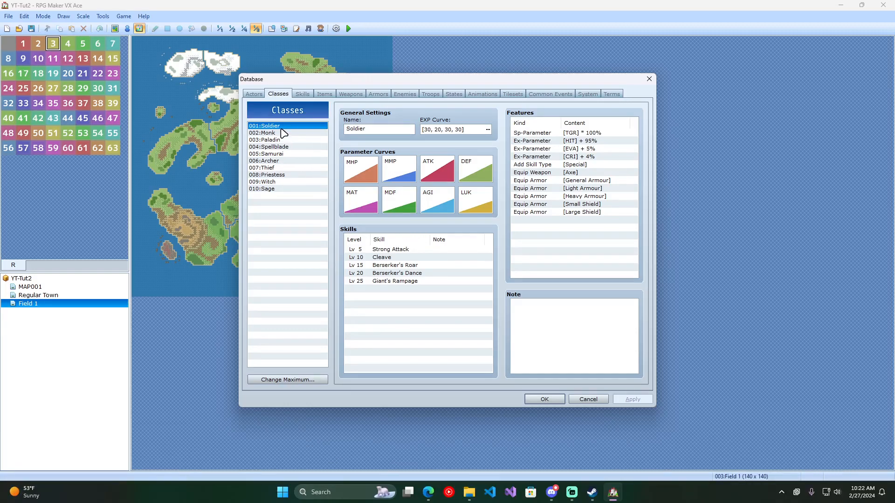
left_click(265, 133)
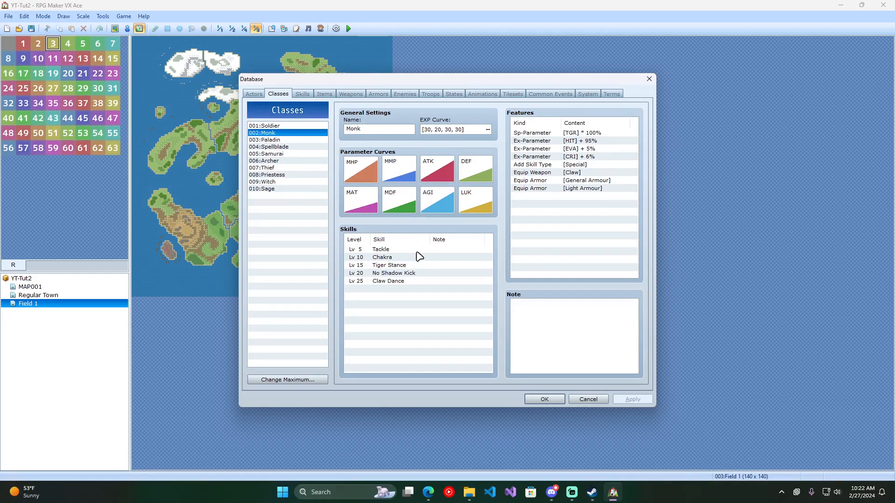
left_click(280, 189)
left_click(282, 183)
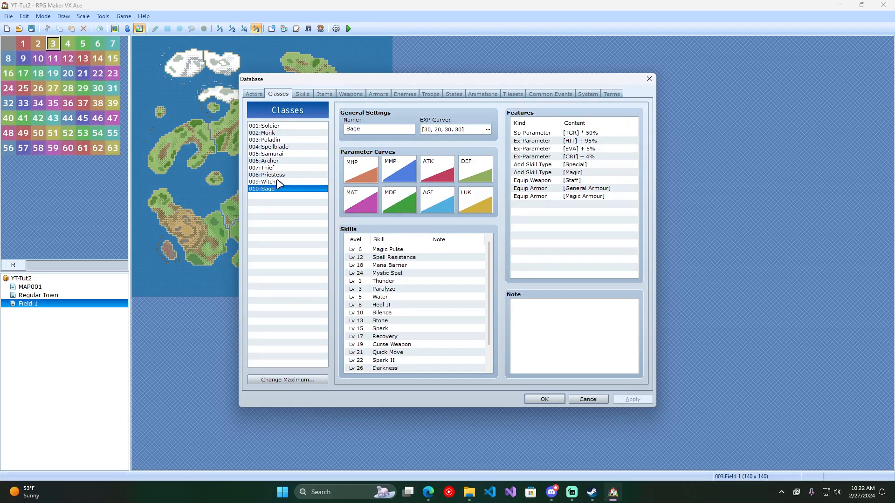
left_click(283, 176)
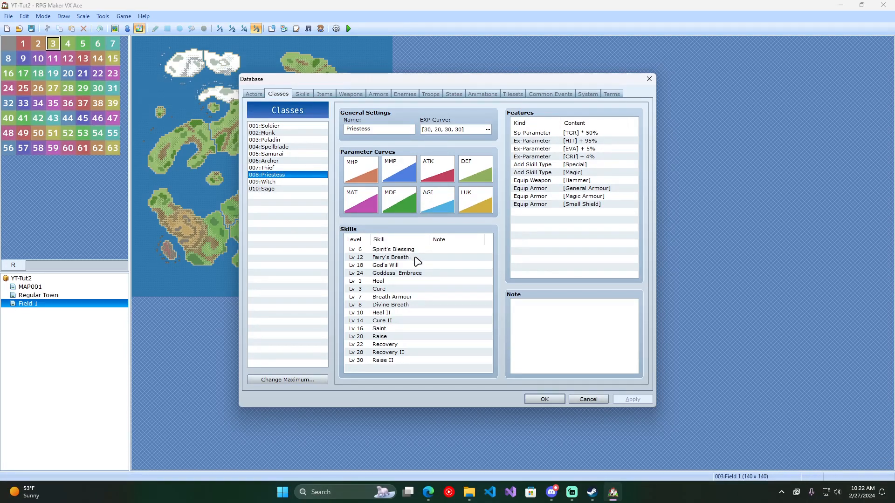
left_click(272, 141)
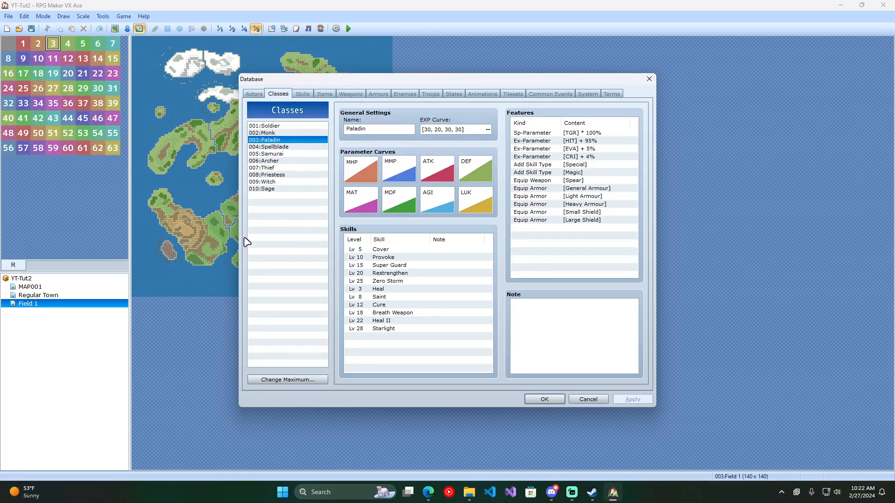
left_click(280, 169)
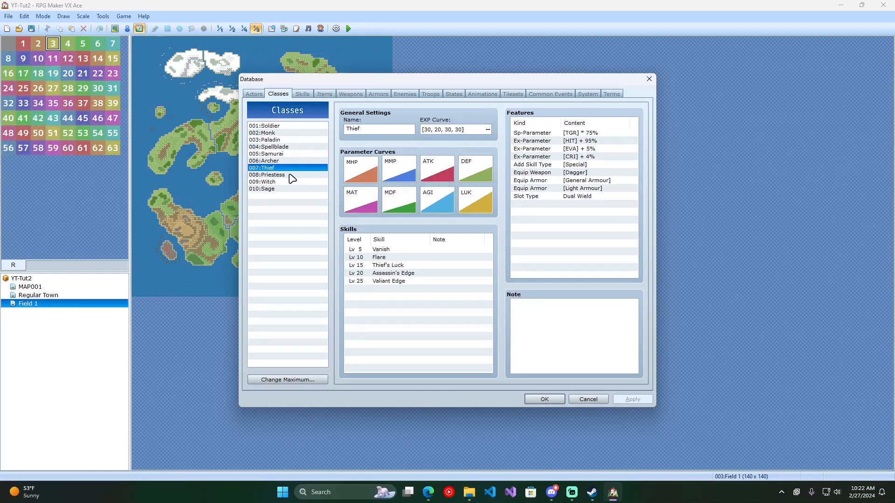
Try a quick-generated damage formula for the Attack skill using base value 15 plus physical and magical factors
left_click(302, 94)
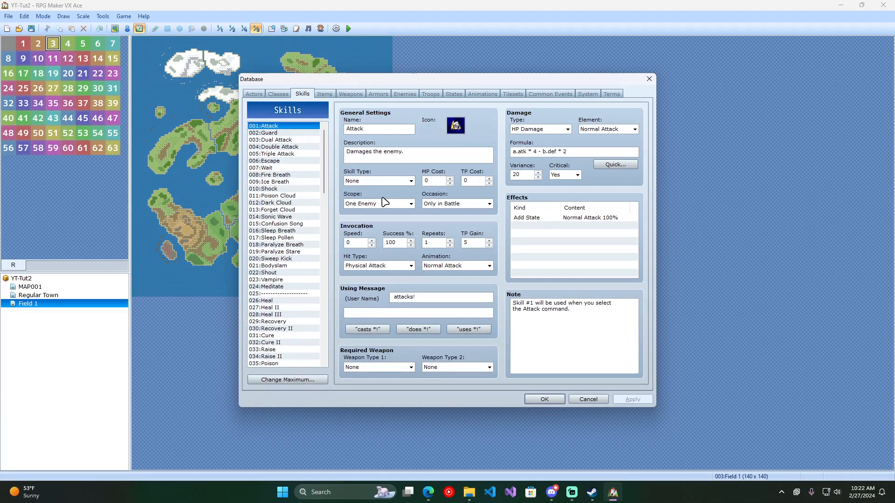
left_click_drag(324, 163, 332, 134)
left_click_drag(581, 151, 488, 152)
left_click(618, 166)
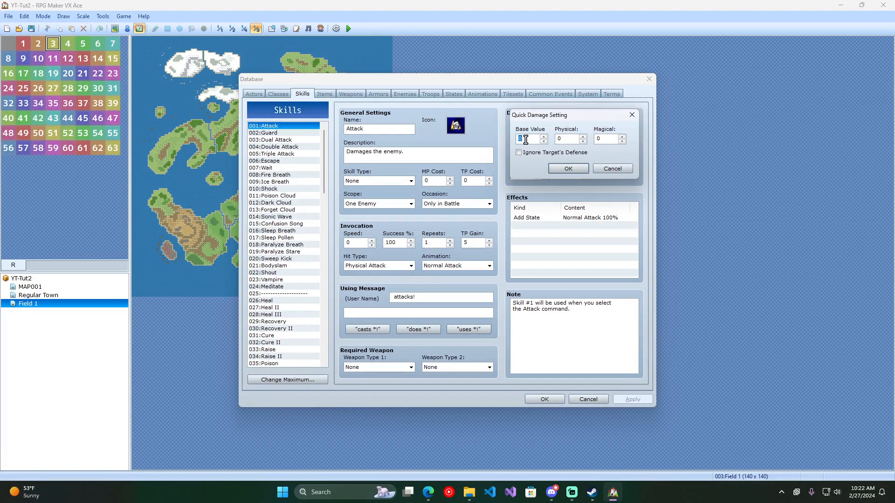
type("15")
double_click(606, 139)
left_click(569, 168)
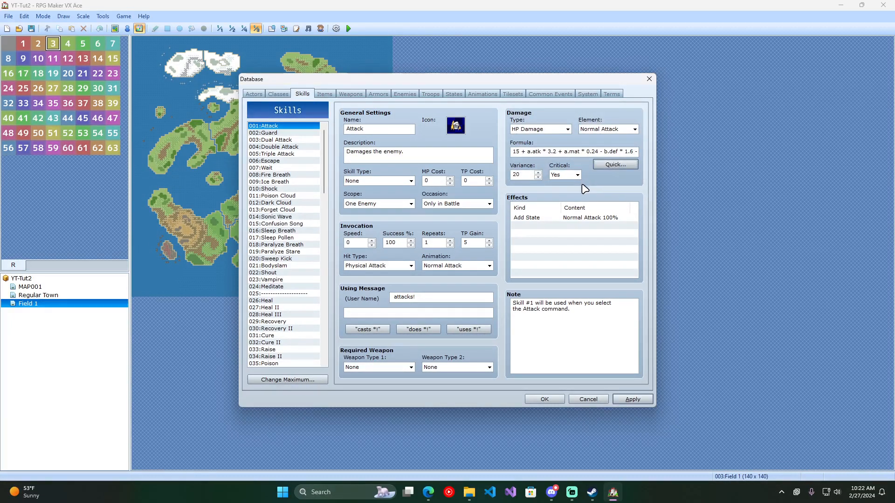
Try quick damage values of 0 for Attack's base, physical and magical settings, and discard the database changes
left_click(613, 165)
type("0")
double_click(571, 140)
type("0")
double_click(608, 140)
type("0")
left_click(568, 169)
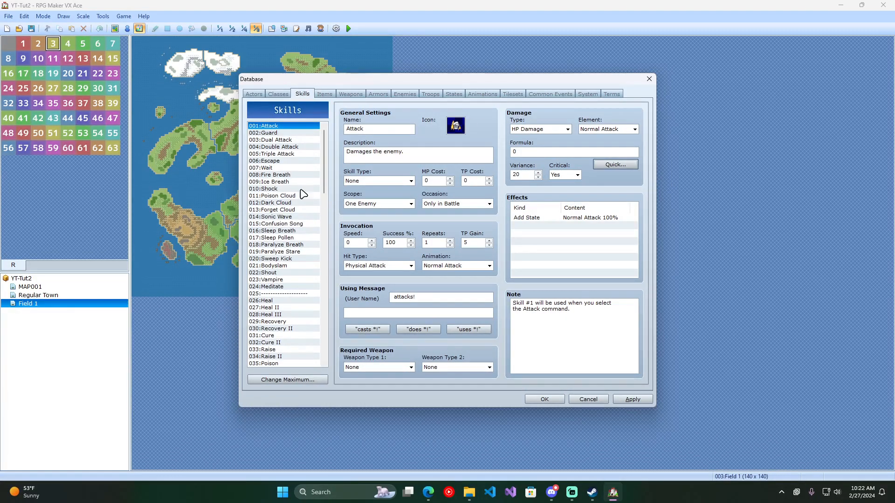
left_click(585, 399)
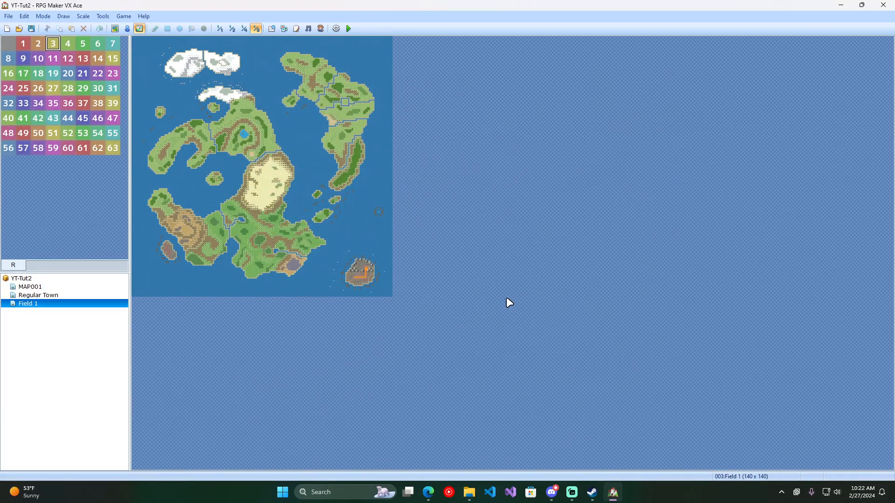
Reopen the database and look through the skill list beyond Attack
key("F9")
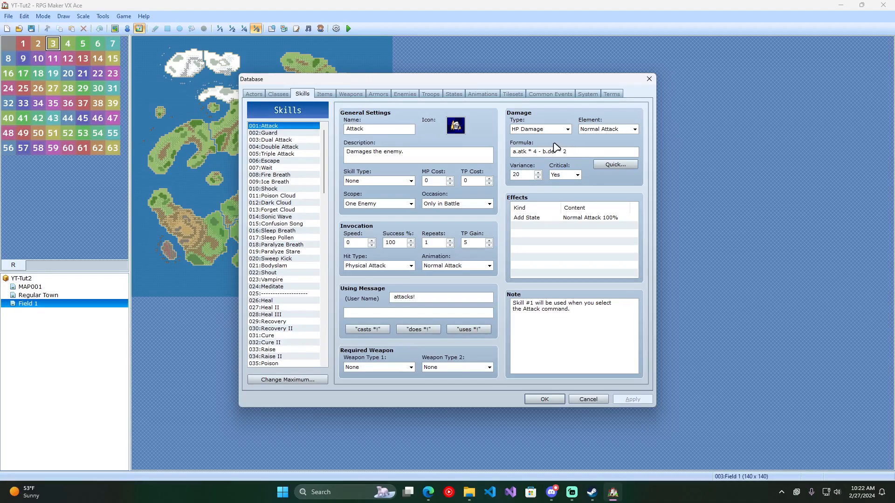
left_click(287, 280)
left_click_drag(324, 167, 328, 126)
Compare the descriptions, prices and recovery effects of the Potion, Hi-Potion, Full Potion and Magic Water items
left_click(324, 93)
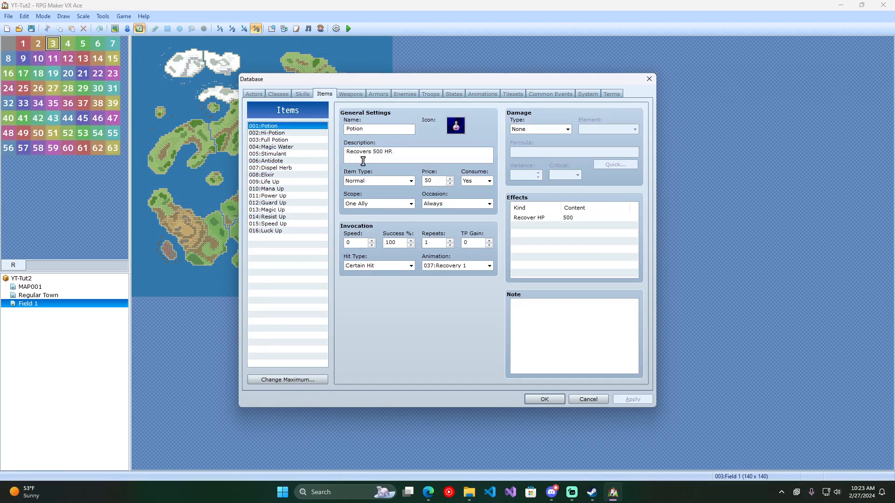
key("Down")
key("Down")
key("Down")
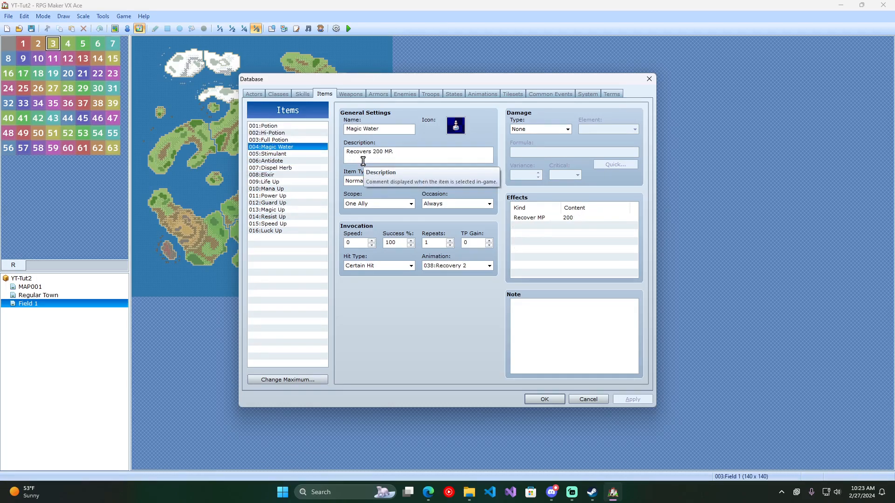
key("Up")
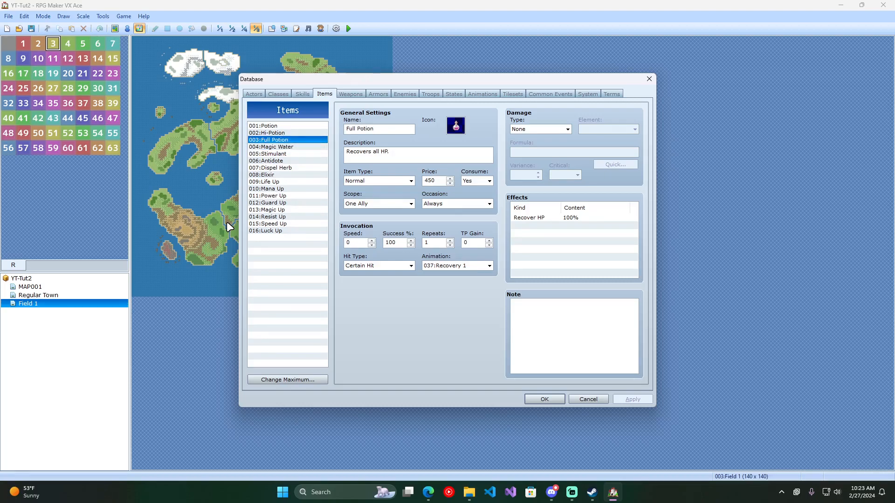
key("Up")
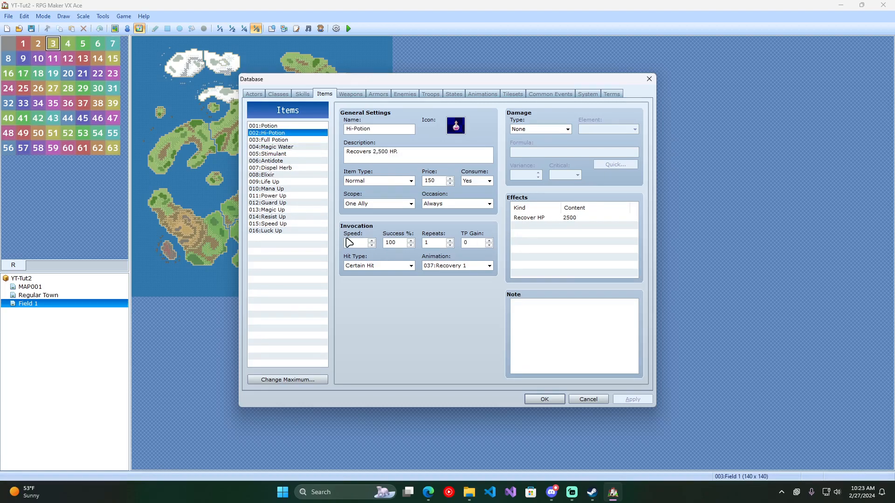
key("Up")
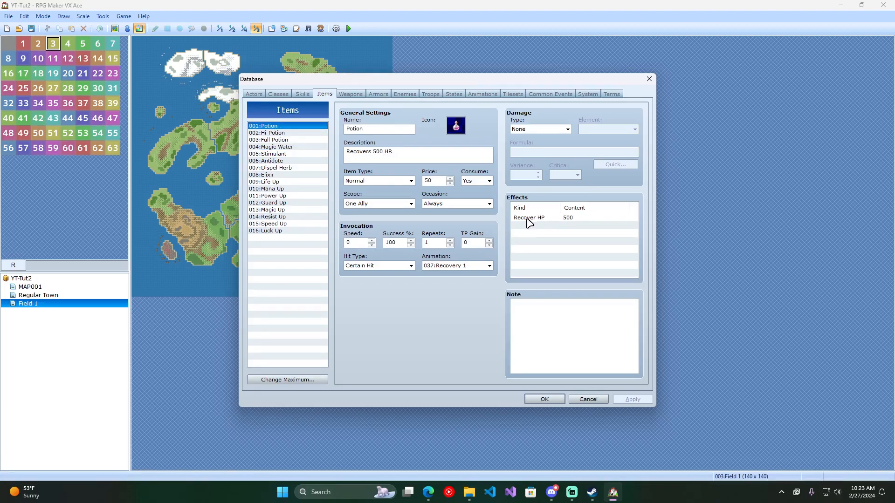
key("Down")
key("Down")
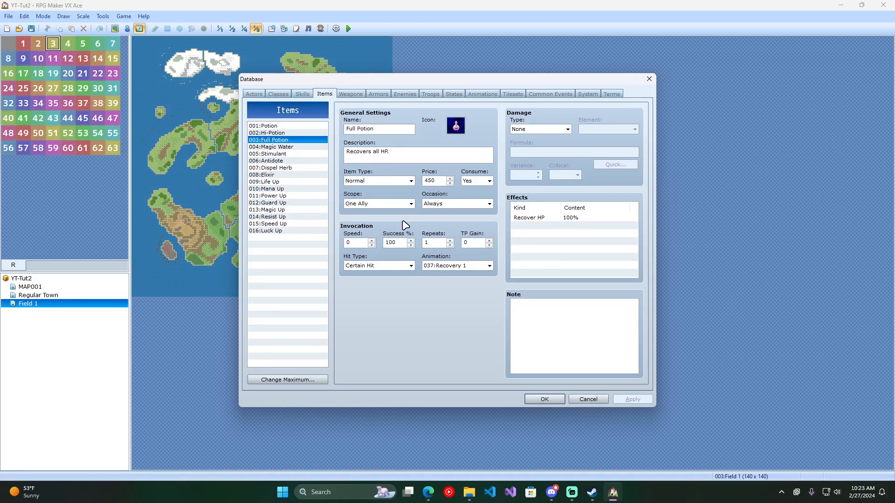
left_click(269, 135)
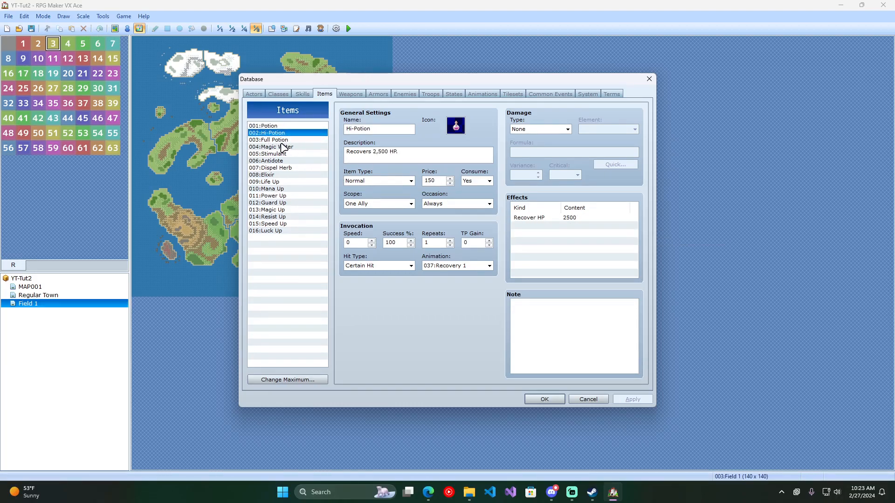
key("Up")
Set the Potion item's Recover HP effect to 25% with no flat points
left_click(569, 221)
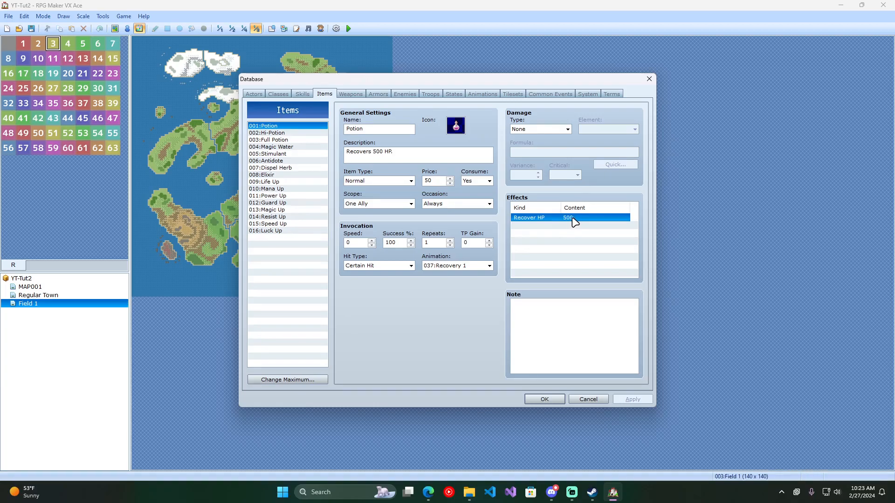
right_click(558, 226)
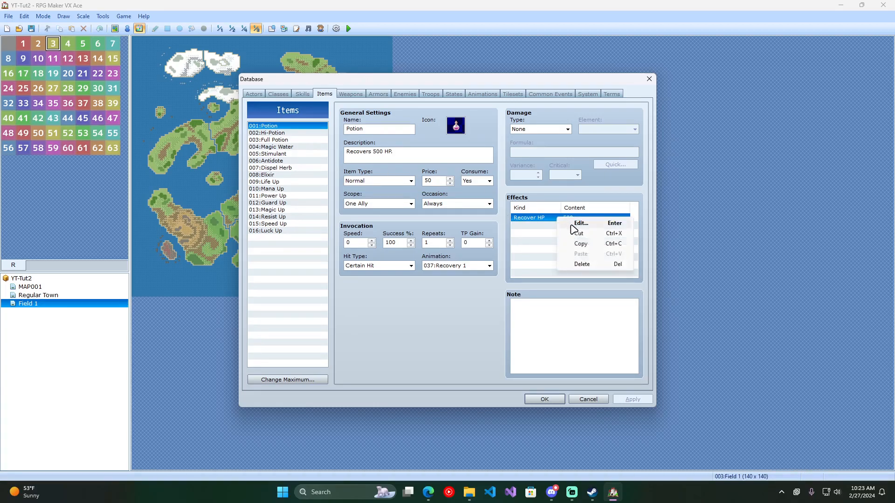
left_click(581, 224)
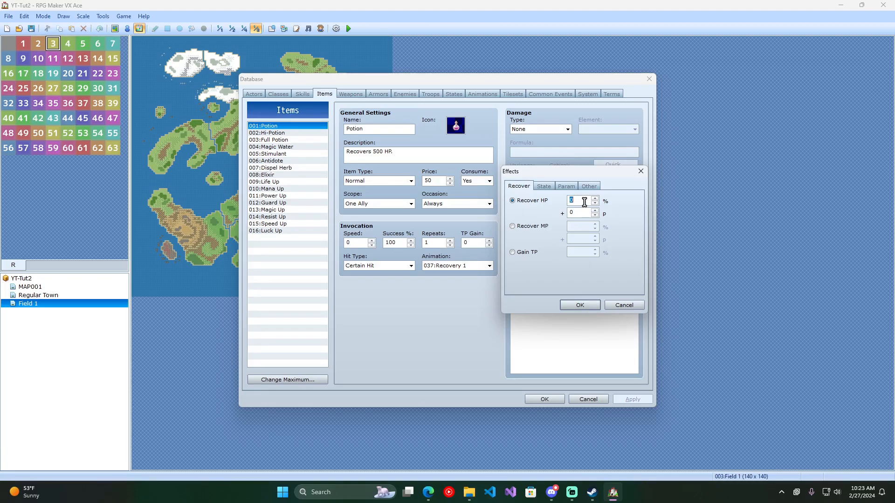
type("15")
left_click(582, 306)
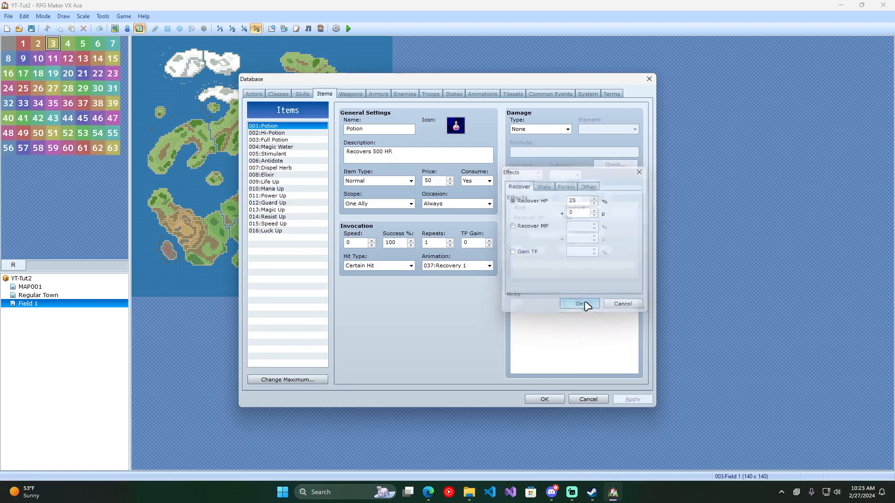
Edit the Hi-Potion item's Recover HP effect so that it restores a percentage of HP
left_click(288, 133)
right_click(581, 218)
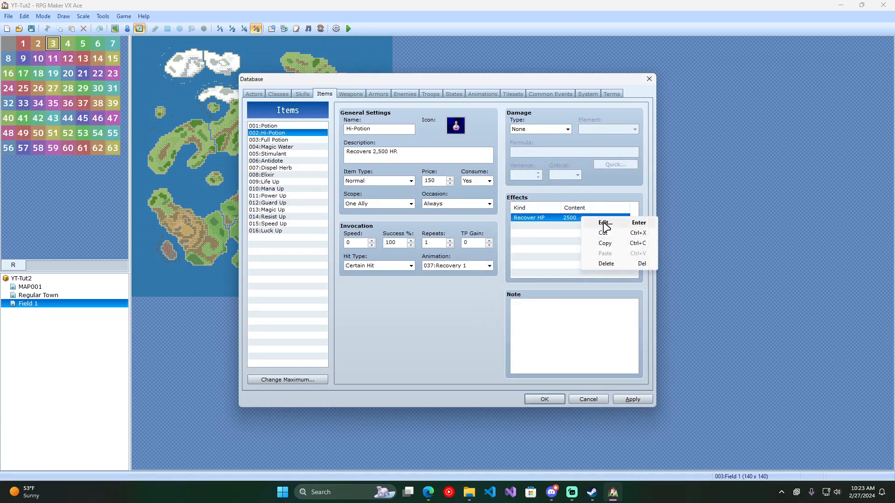
left_click(600, 225)
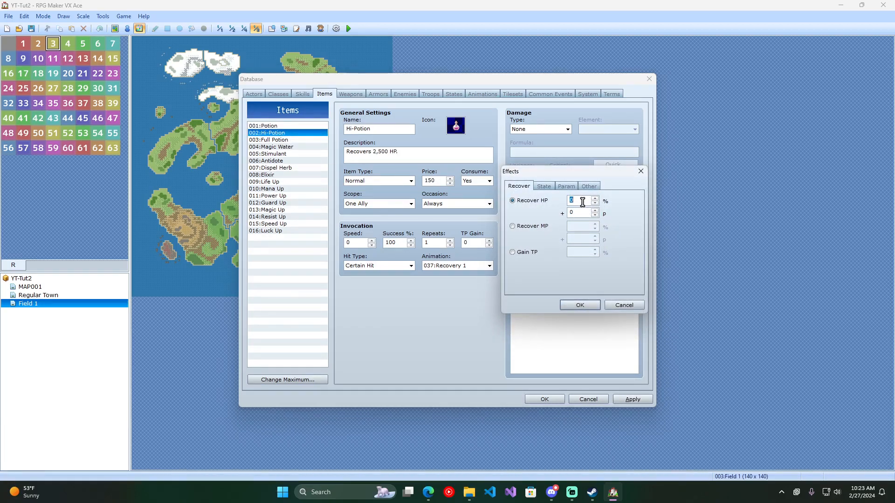
left_click(580, 305)
Set the Full Potion item's Recover HP effect to 75%
left_click(294, 140)
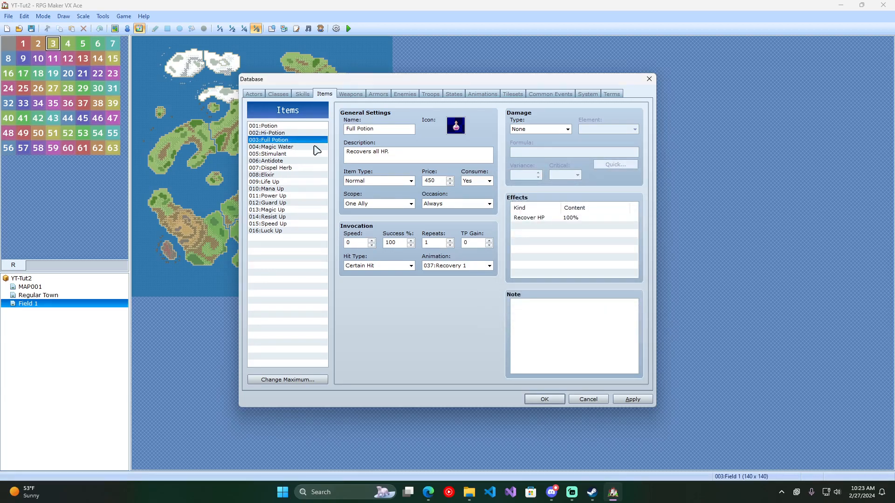
right_click(578, 219)
left_click(599, 224)
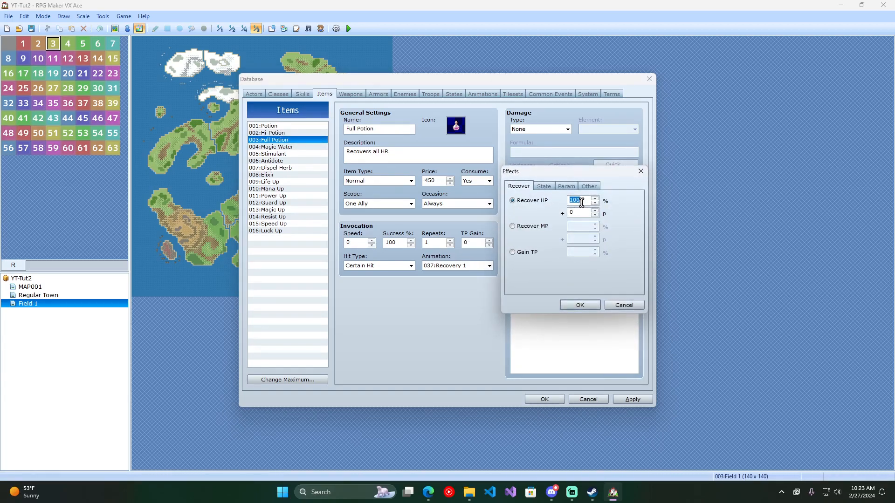
left_click(580, 305)
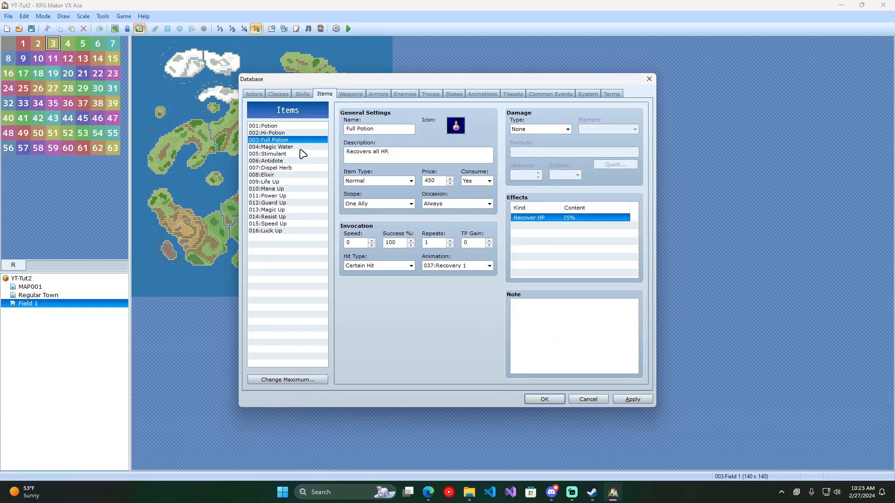
Review the effects of Magic Water, Full Potion and the stat-raising items from Life Up to Magic Up
left_click(284, 147)
right_click(568, 218)
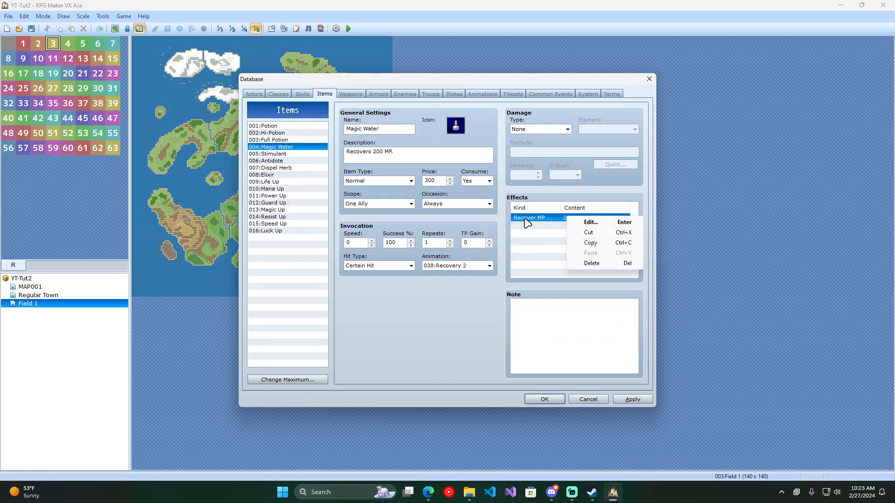
left_click(298, 142)
left_click(299, 140)
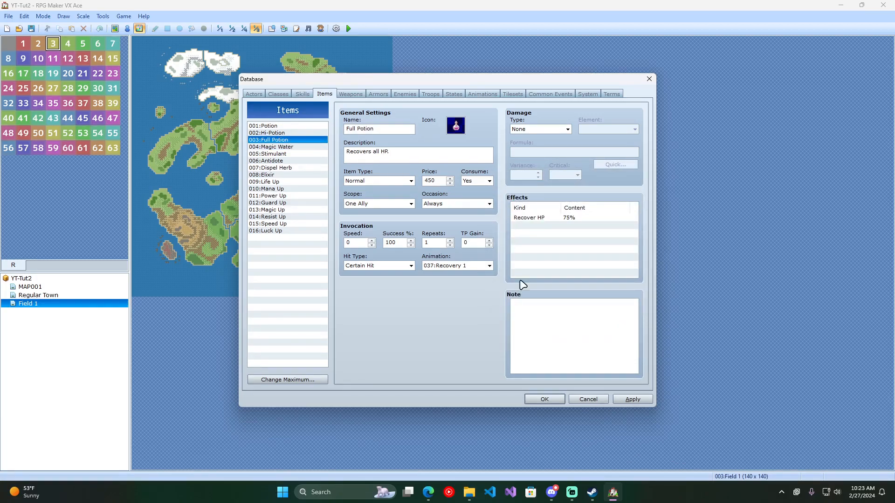
left_click(276, 182)
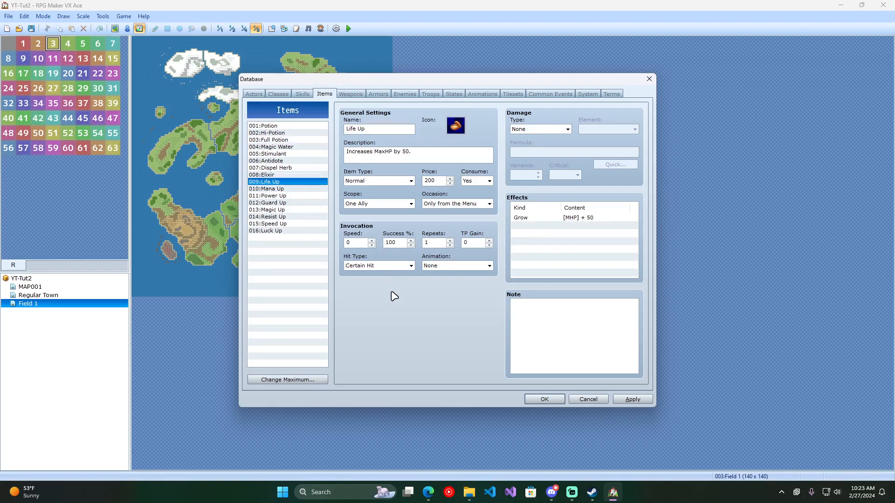
key("Down")
key("Down")
key("Down")
key("Down")
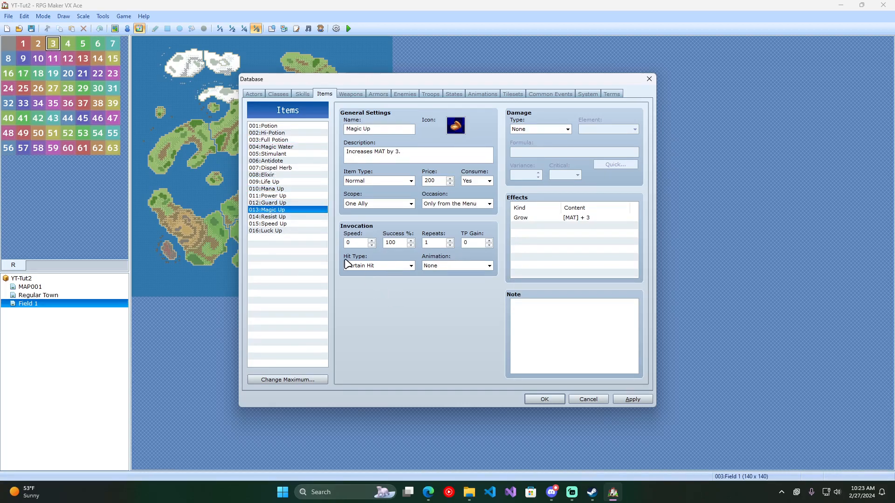
Browse the weapons down the list and return to Hand Ax to examine its type, price, parameters and features
left_click(350, 94)
mouse_move(325, 200)
left_mouse_down()
mouse_move(330, 317)
mouse_move(323, 190)
left_mouse_up()
left_click(275, 134)
key("Down")
key("Down")
key("Down")
key("Down")
key("Down")
key("Down")
key("Down")
key("Down")
key("Down")
key("Down")
key("Down")
key("Down")
key("Down")
key("Down")
key("Down")
key("Down")
key("Down")
key("Up")
key("Up")
key("Up")
key("Up")
key("Up")
key("Up")
key("Up")
key("Up")
key("Up")
key("Up")
key("Up")
key("Up")
key("Up")
key("Up")
key("Up")
key("Up")
key("Up")
key("Up")
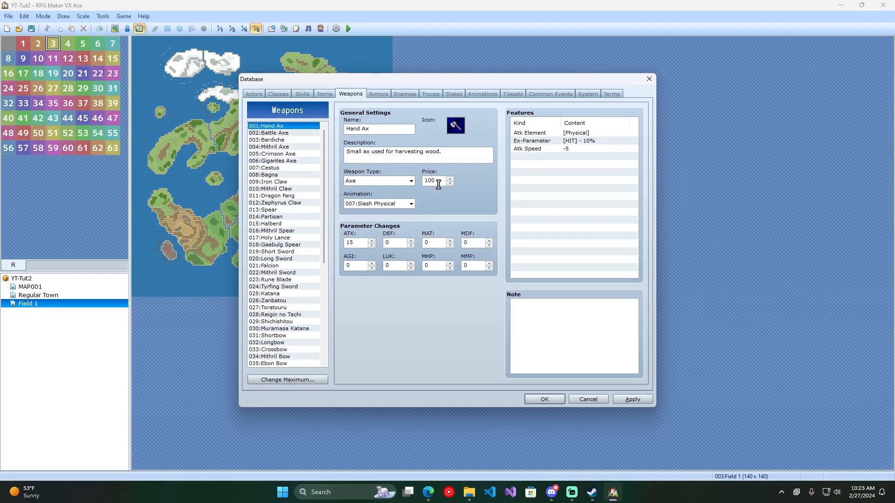
Review the attack animations available for Hand Ax and keep Slash Physical
key("Tab")
key("Tab")
left_click(409, 205)
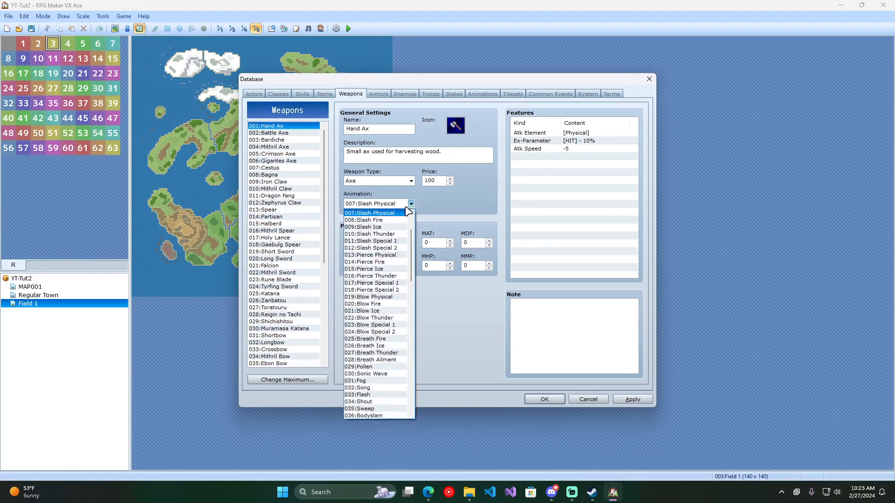
left_click(395, 206)
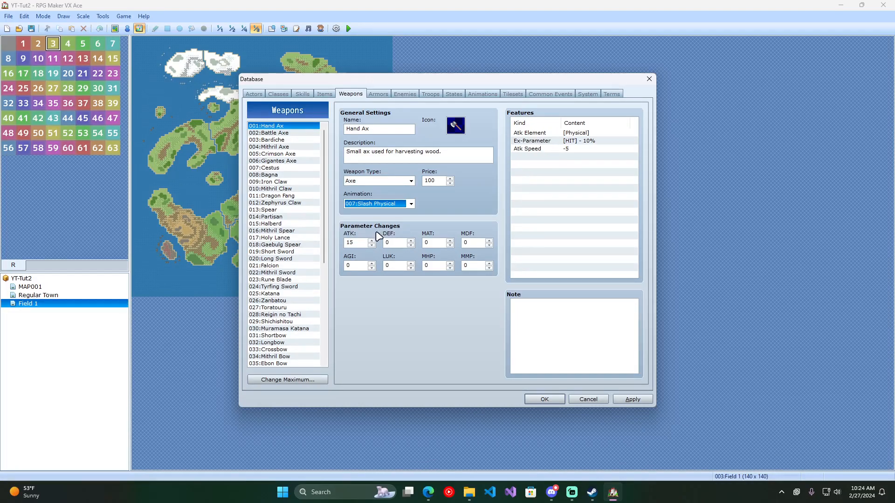
Glance at the armors, and examine the Slime enemy's MHP, MMP and other parameters
left_click(378, 94)
left_click(404, 95)
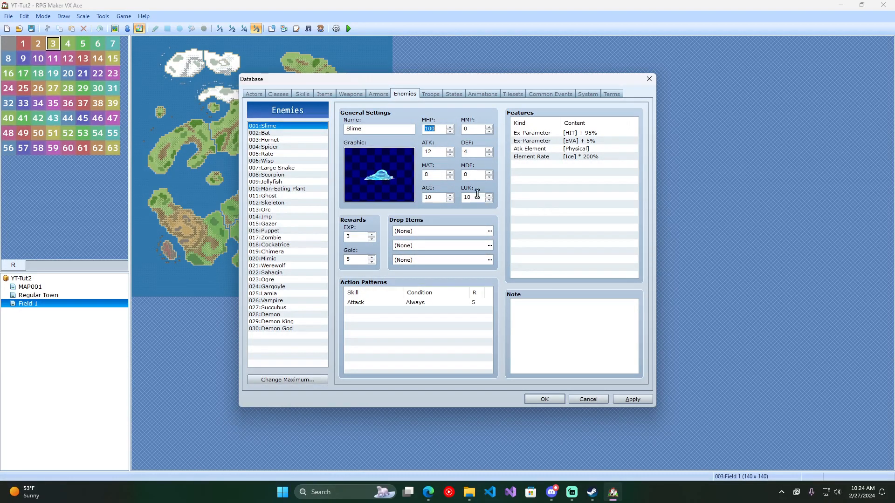
left_click(478, 130)
key("Tab")
Compare the parameters, rewards, action patterns and features of the enemies from Bat to Demon God
left_click(297, 132)
key("Down")
key("Down")
key("Down")
key("Down")
key("Down")
key("Down")
key("Down")
key("Down")
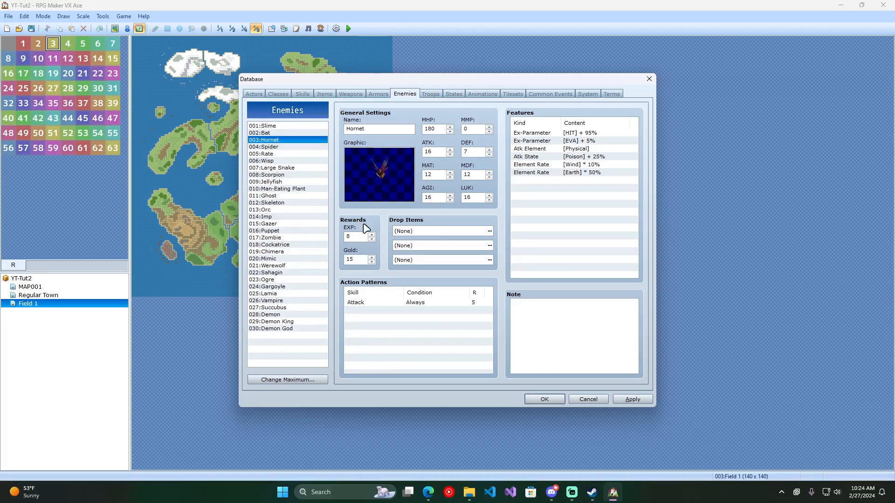
left_click_drag(313, 280, 287, 328)
left_click(293, 126)
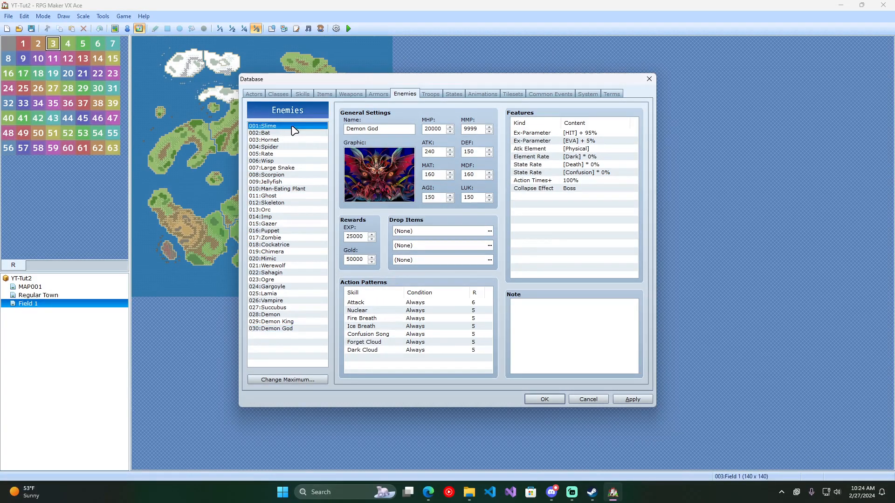
left_click(278, 329)
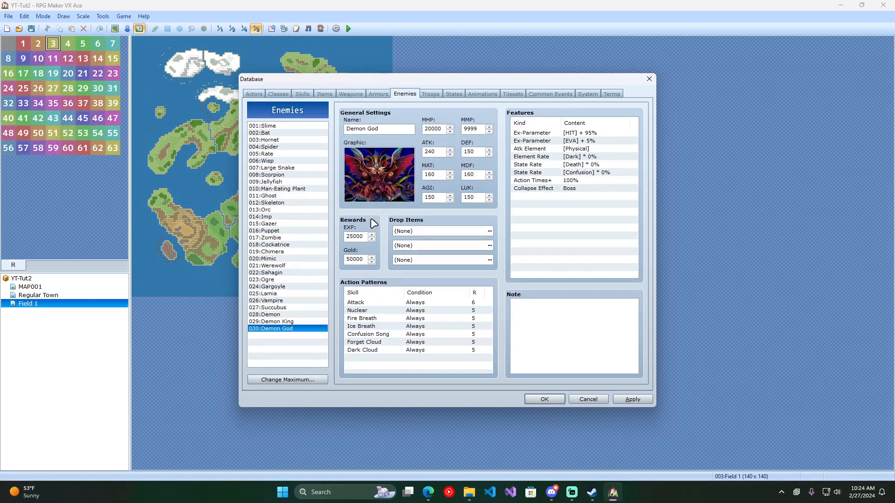
Review the Slime, Bat, Hornet and Demon God troops and check them against the enemy entries
left_click(430, 93)
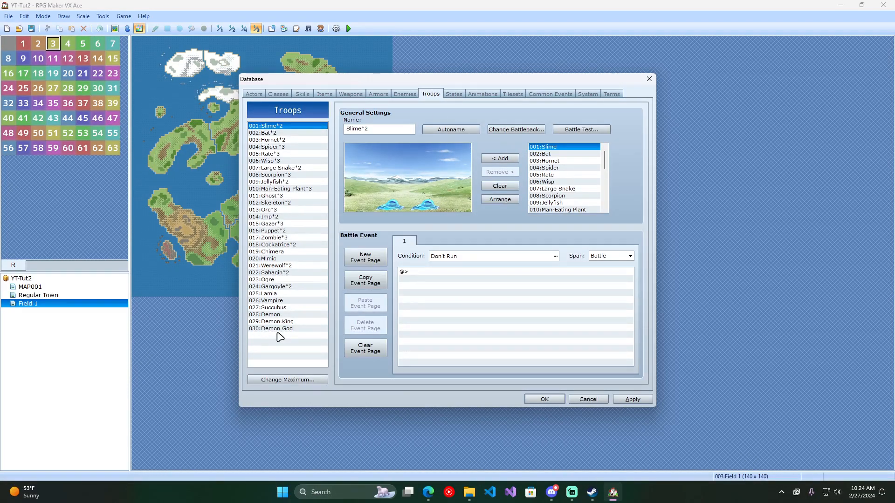
left_click(278, 330)
left_click(280, 133)
left_click(288, 140)
left_click(289, 126)
left_click(398, 95)
left_click(428, 95)
Try renaming the first troop to end in 3, and restore its name as Slime*2
type("3")
double_click(396, 127)
left_click(395, 127)
type("2")
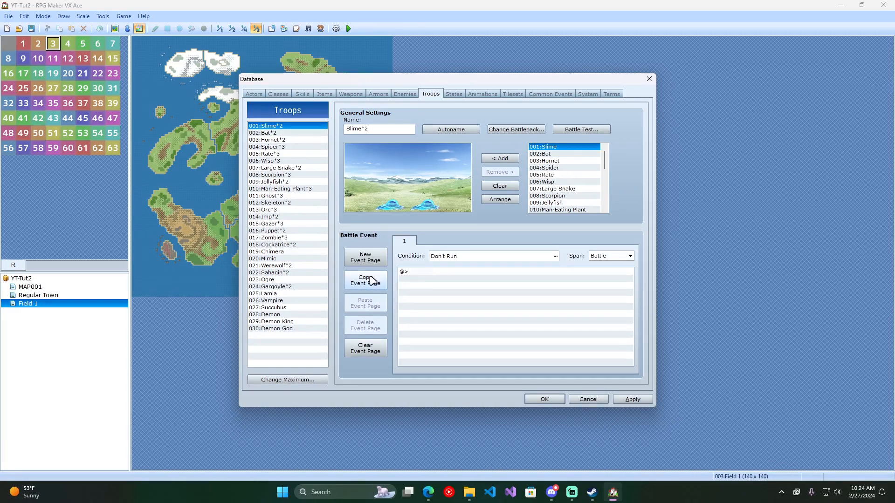
Examine the Death state in the database's states and its Restriction options
left_click(452, 94)
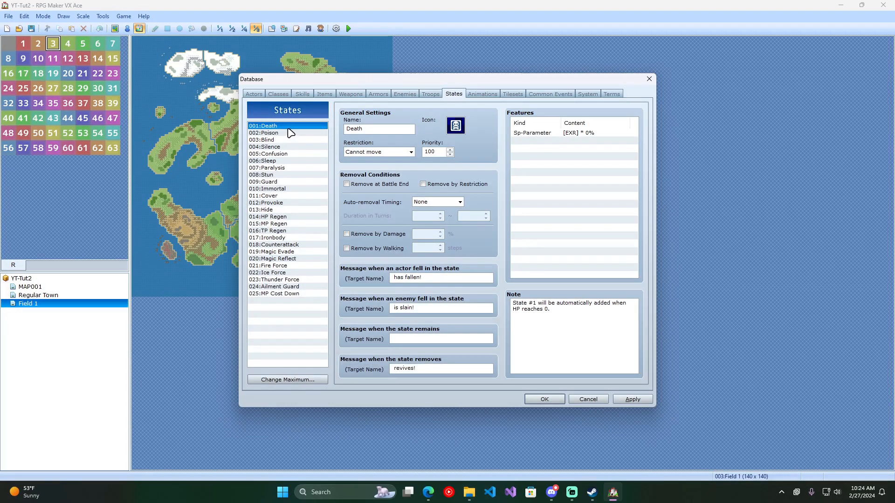
left_click(301, 134)
key("Up")
left_click(394, 152)
left_click(401, 154)
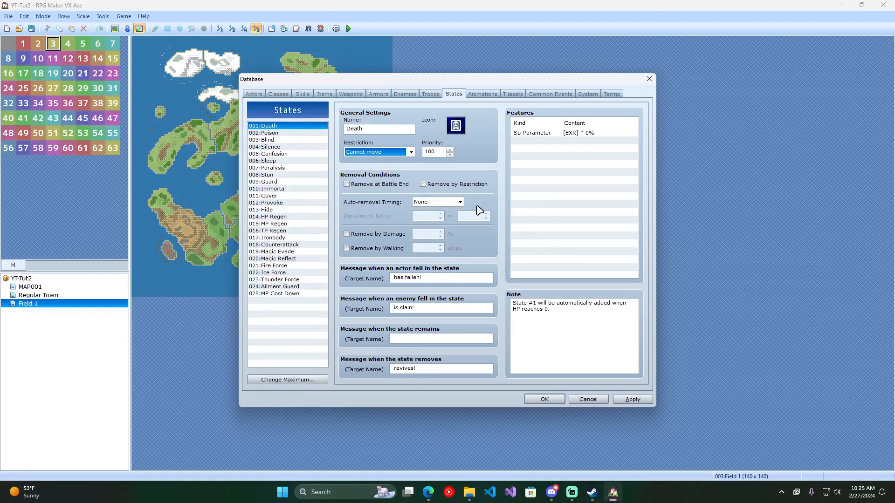
Try enabling Remove at Battle End for the Death state, and clear the option again
left_click(371, 186)
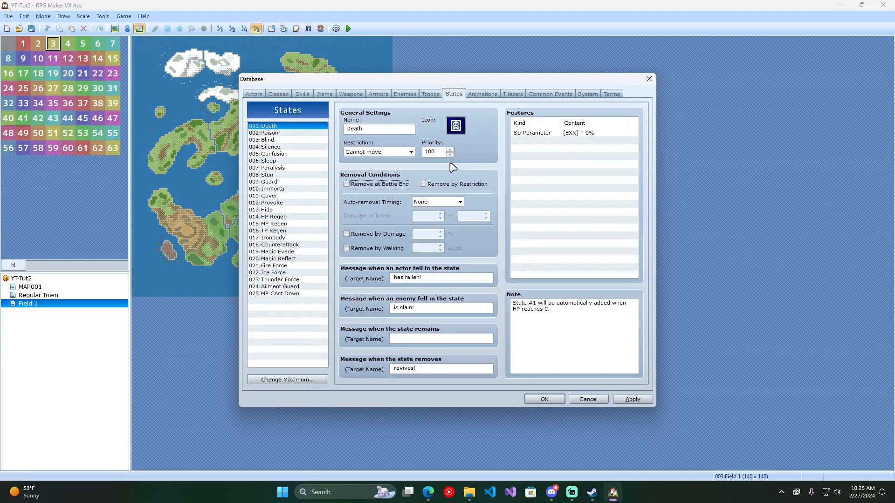
left_click(381, 186)
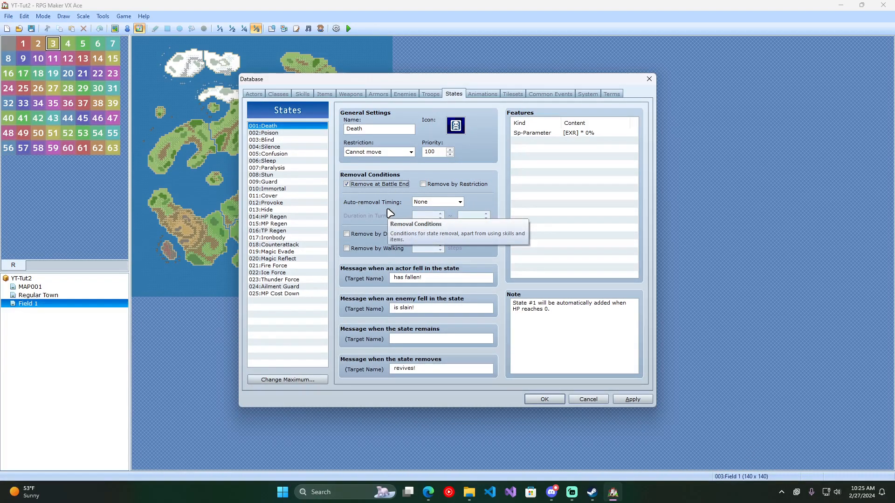
left_click(374, 185)
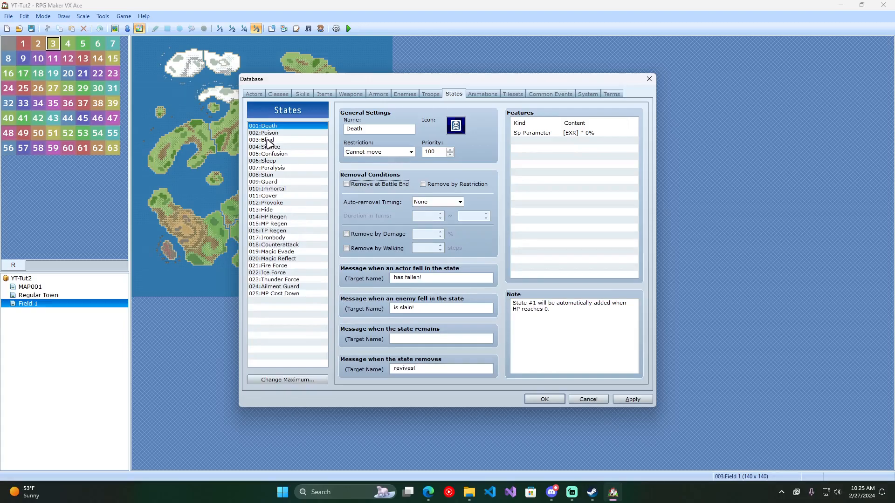
Inspect the Hit Physical animation's Copy Frames, Clear Frames, Tweening, Cell Batch and Change Target options without applying any
left_click(492, 95)
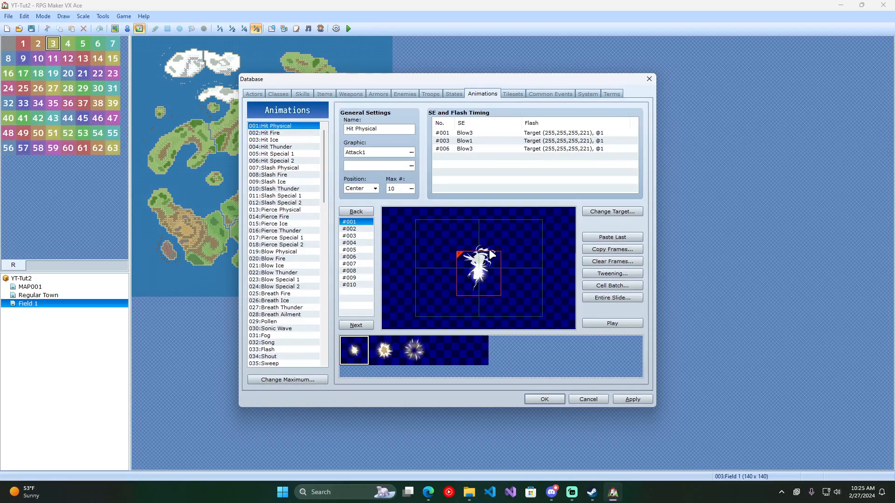
left_click(612, 251)
left_click(627, 267)
left_click(623, 267)
left_click(627, 280)
left_click(624, 276)
left_click_drag(607, 216, 529, 172)
left_click(566, 172)
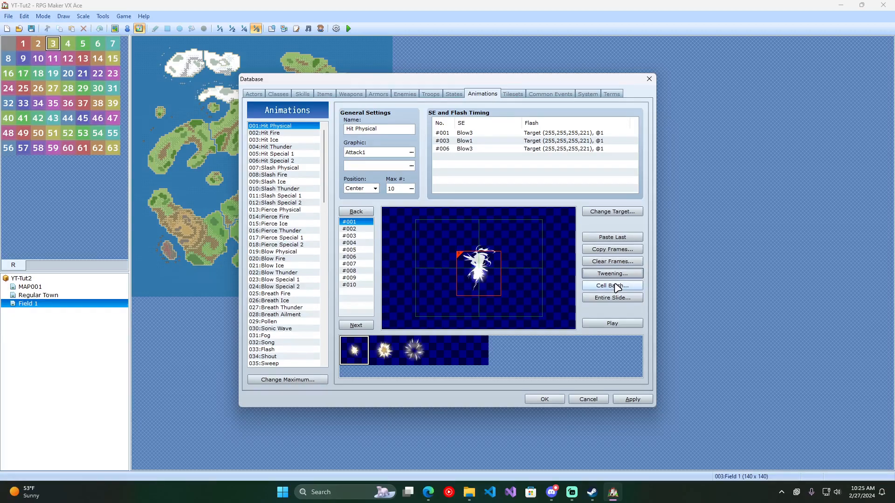
left_click(614, 286)
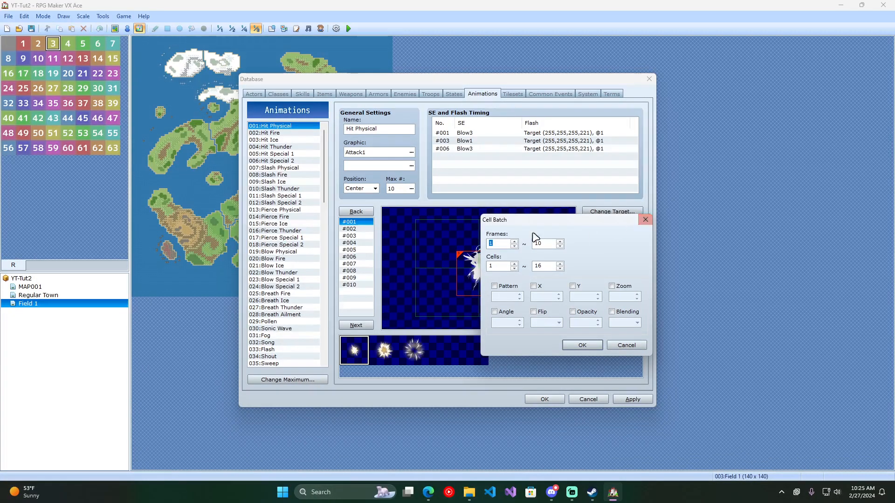
left_click(644, 221)
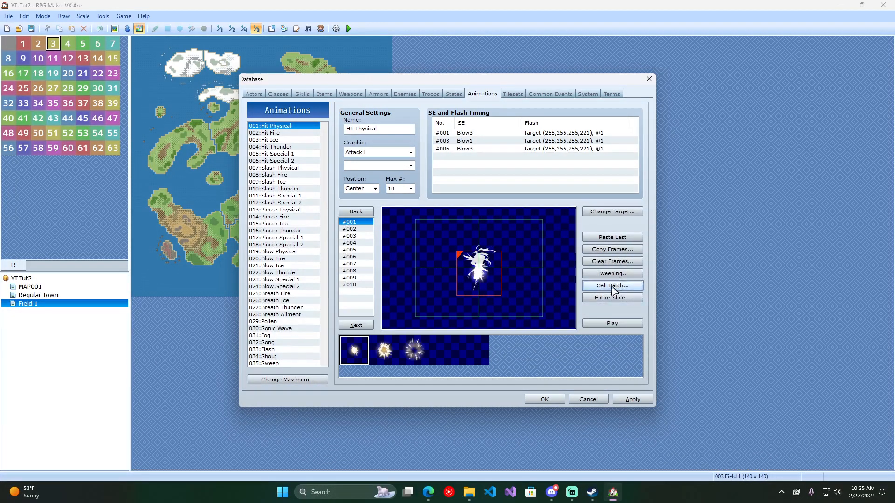
left_click(618, 212)
left_click(596, 127)
Browse the animations between Pierce Physical and Hit Physical, examining their graphic patterns
left_click_drag(263, 155, 355, 257)
key("Up")
key("Up")
key("Up")
key("Up")
key("Up")
key("Up")
key("Up")
key("Up")
key("Up")
key("Up")
key("Up")
key("Up")
key("Up")
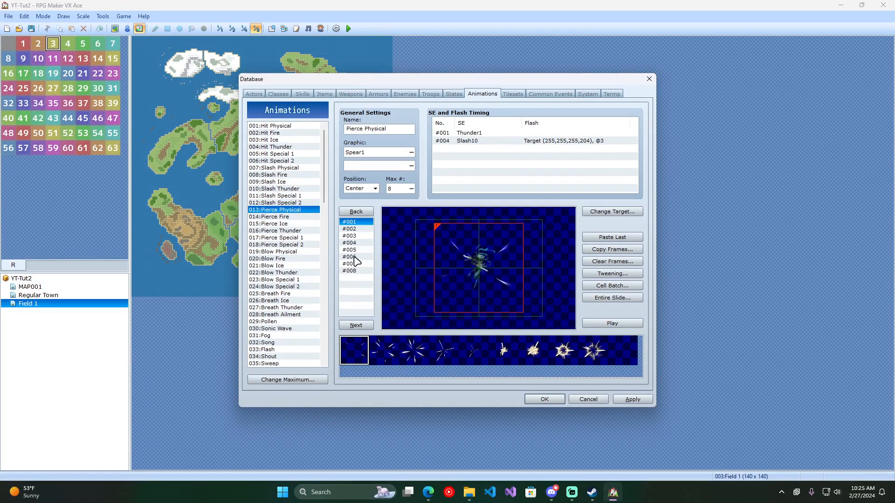
left_click(385, 351)
left_click(444, 351)
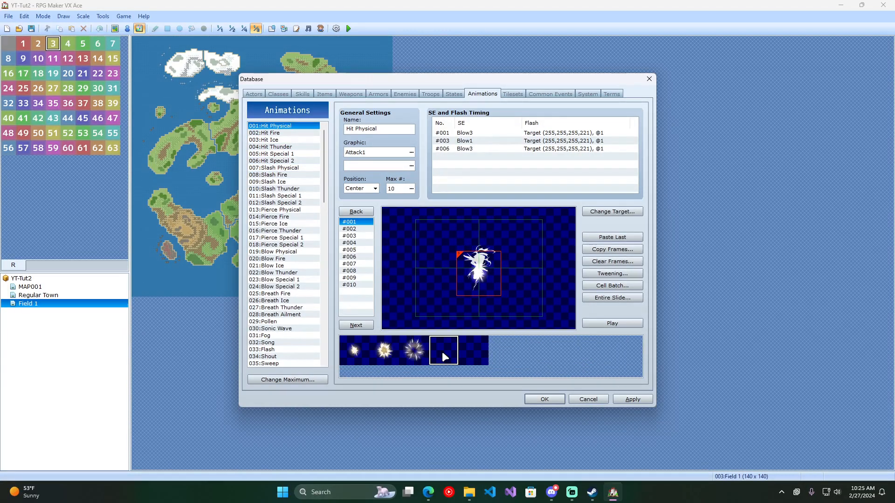
left_click_drag(324, 159, 333, 84)
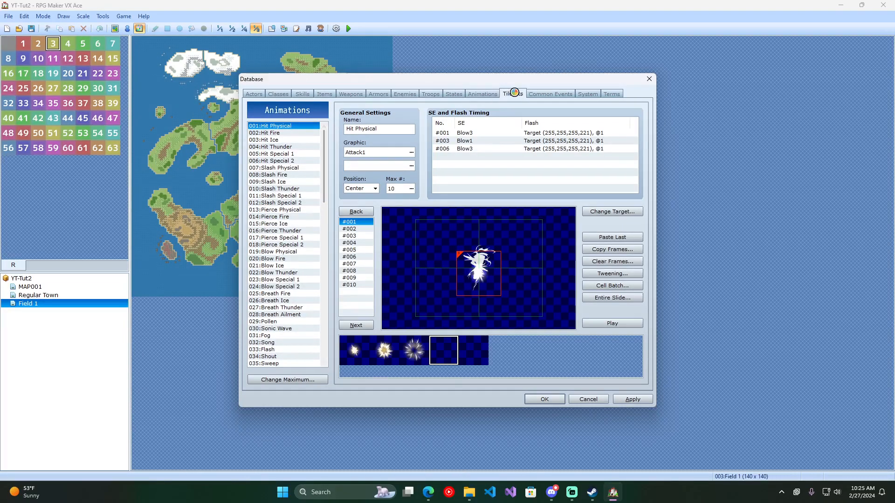
Check the Field tileset's graphics and passage settings, and look through the common event slots 001 to 010
left_click(513, 93)
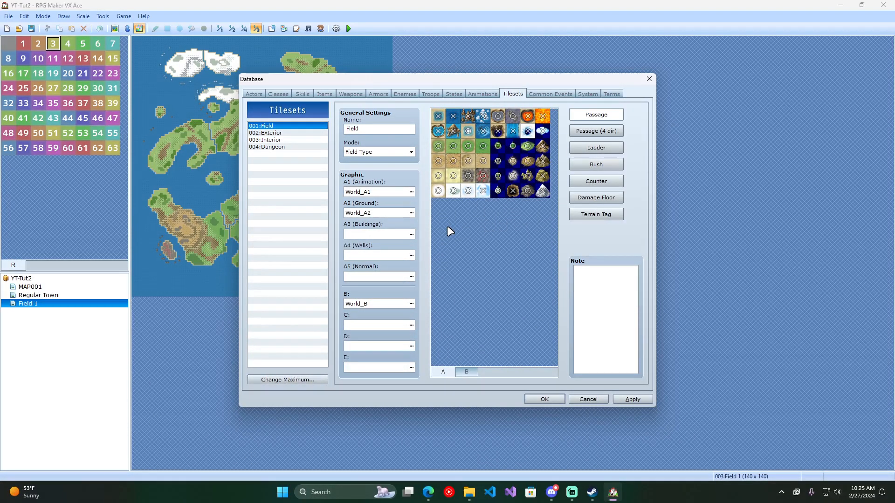
left_click(438, 119)
left_click(542, 95)
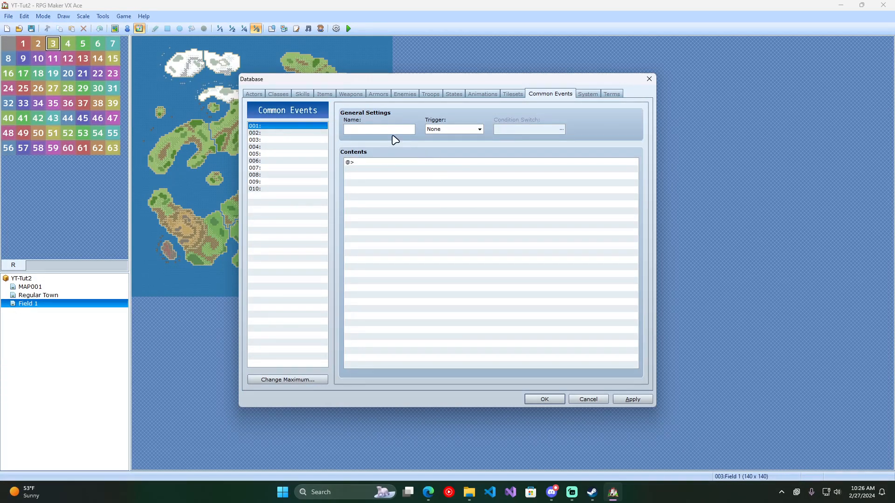
left_click_drag(426, 81, 474, 84)
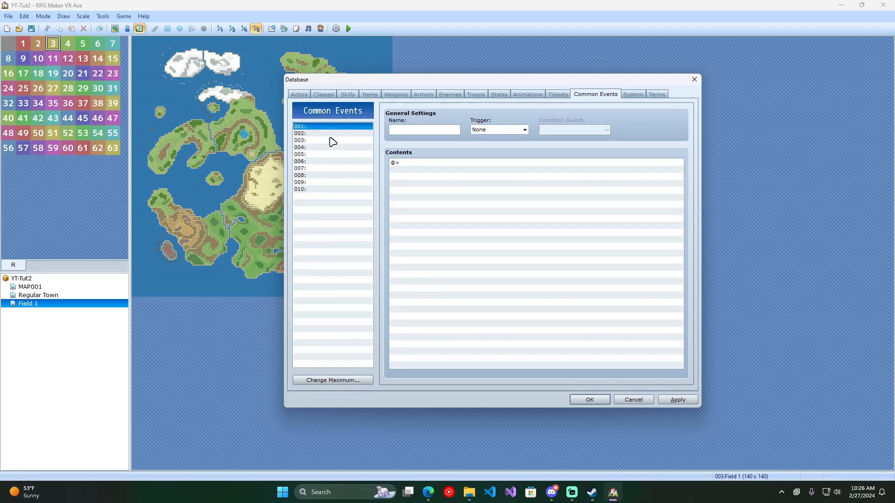
left_click(315, 133)
key("Down")
key("Down")
key("Down")
key("Down")
key("Down")
key("Down")
key("Down")
key("Down")
key("Up")
key("Up")
key("Up")
key("Up")
key("Up")
key("Up")
key("Up")
key("Up")
key("Up")
left_click(431, 130)
left_click_drag(526, 85, 537, 86)
Review the database's System settings, including the initial party and the boat and airship graphics
left_click(644, 96)
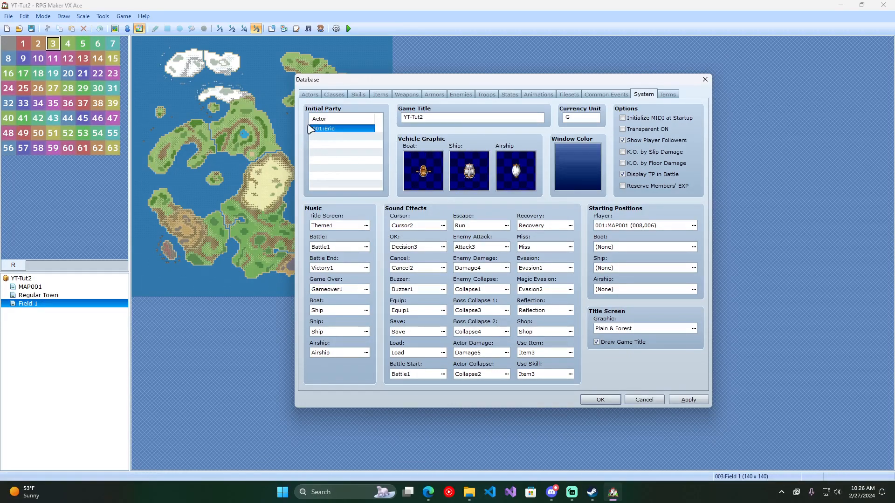
left_click(424, 181)
left_click(516, 175)
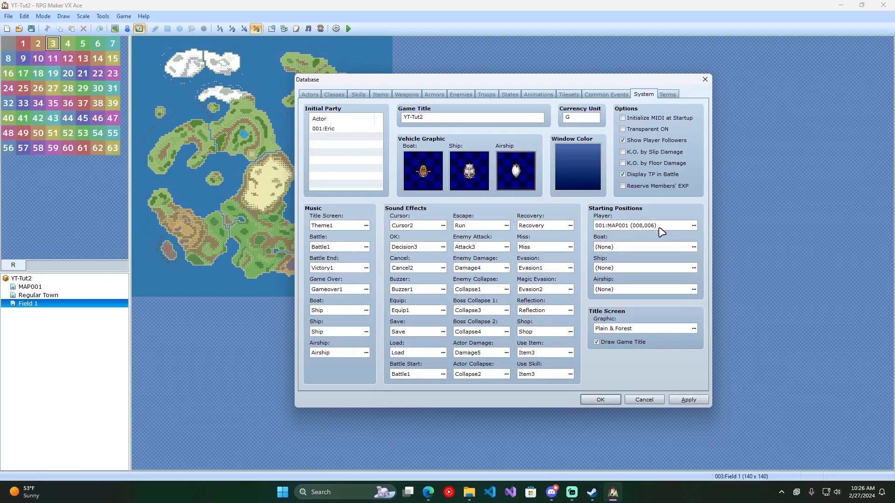
Preview the Regular Town and Field 1 maps as locations for the boat and ship starting positions, without setting any
left_click(694, 247)
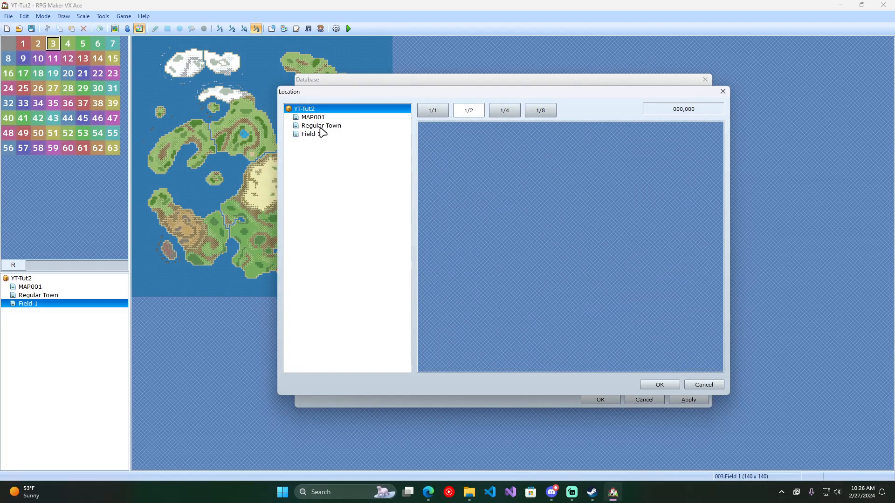
left_click(321, 127)
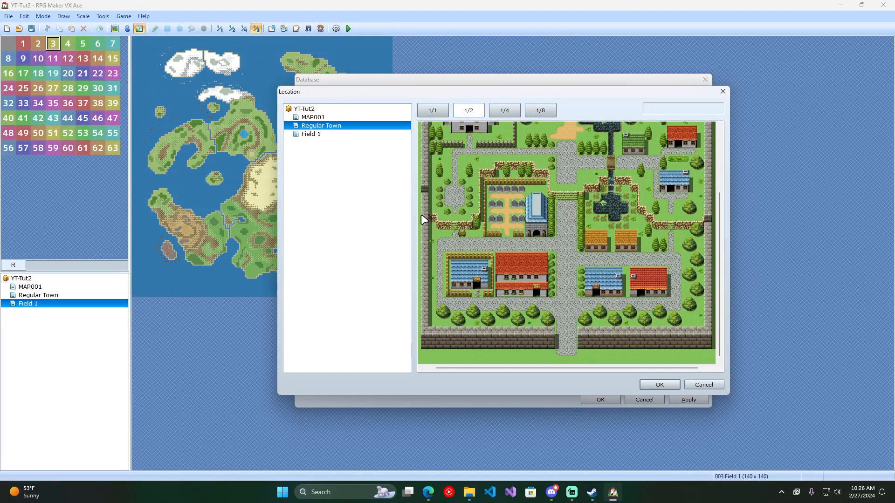
left_click(318, 134)
left_click(528, 192)
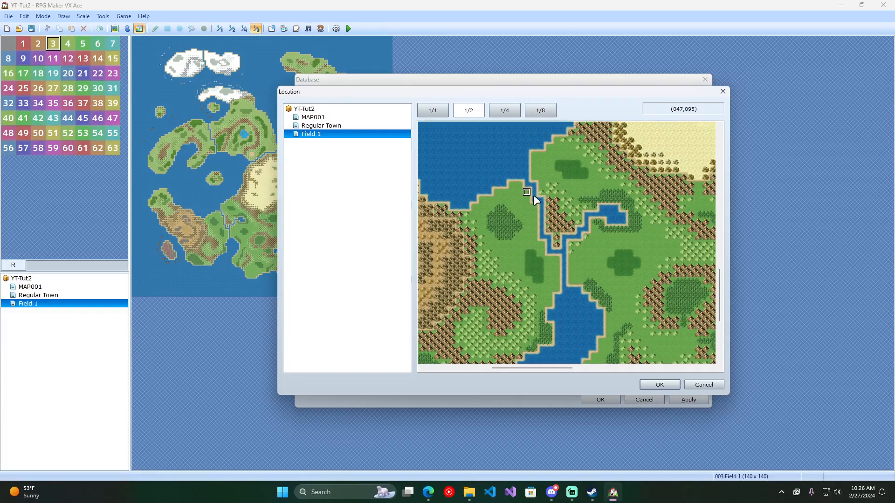
left_click(723, 91)
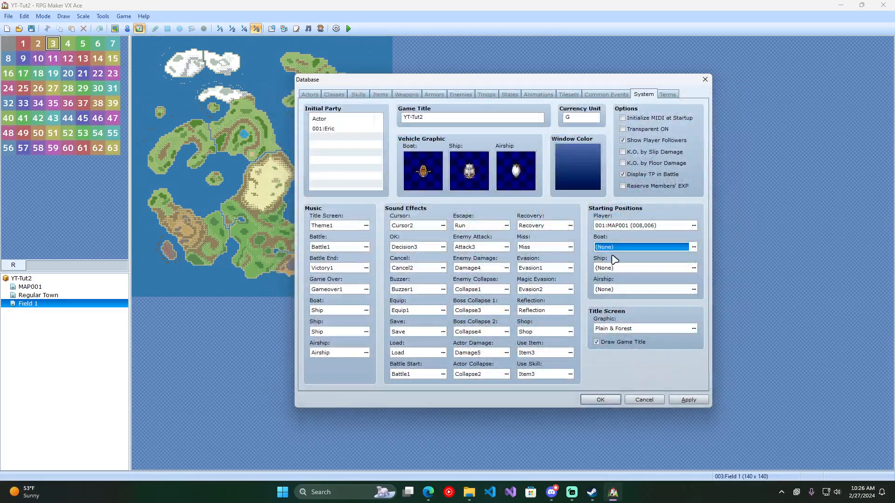
left_click(693, 268)
left_click(311, 118)
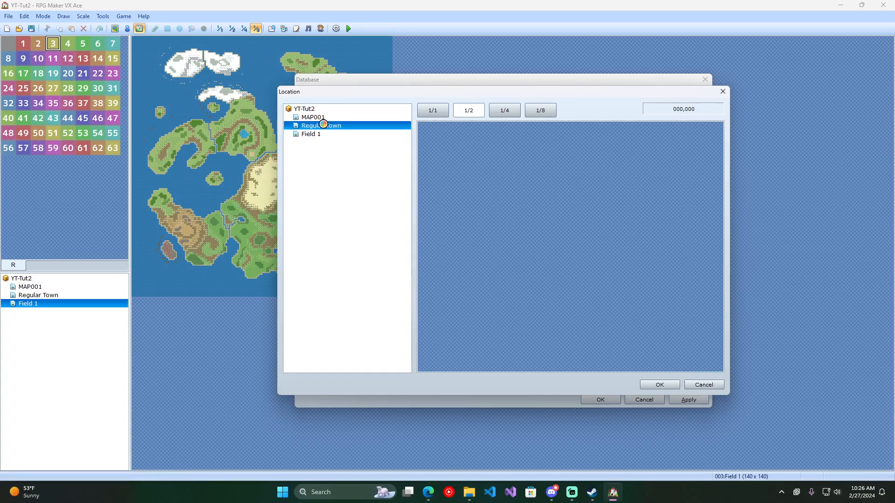
left_click(323, 133)
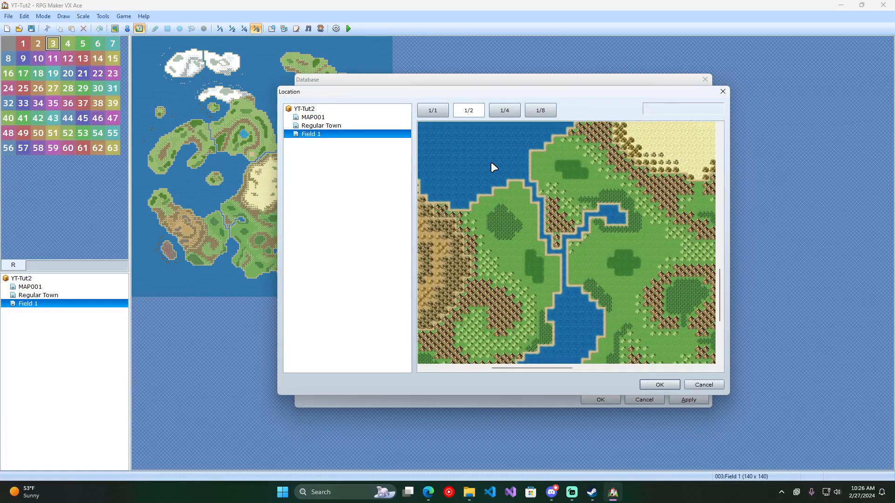
left_click(724, 92)
Examine the Basic Status terms for Level and HP, including their short forms
left_click(667, 94)
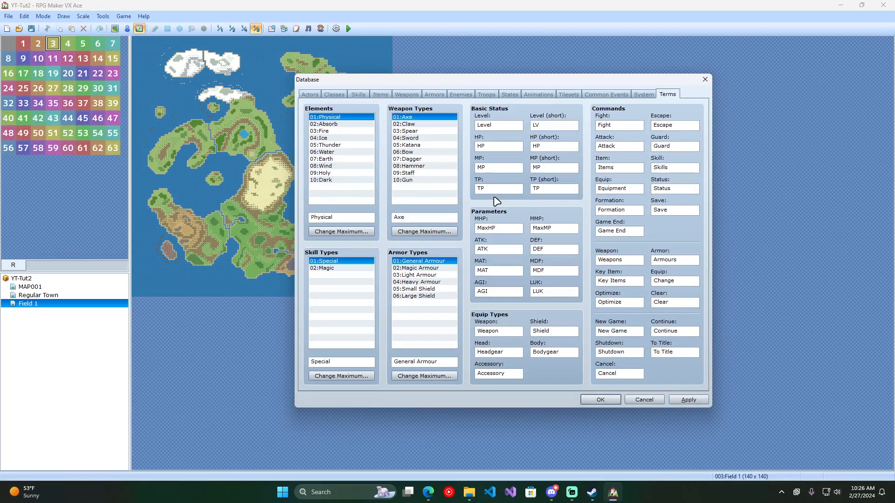
double_click(509, 127)
left_click(512, 127)
left_click_drag(500, 128, 469, 134)
double_click(551, 128)
double_click(557, 148)
Re-enter the HP term in Basic Status as HP
double_click(494, 147)
left_click_drag(515, 146, 476, 147)
type("HP{")
key("BackSpace")
Look through the armor types in the database terms, from General Armour to Large Shield
left_click(416, 268)
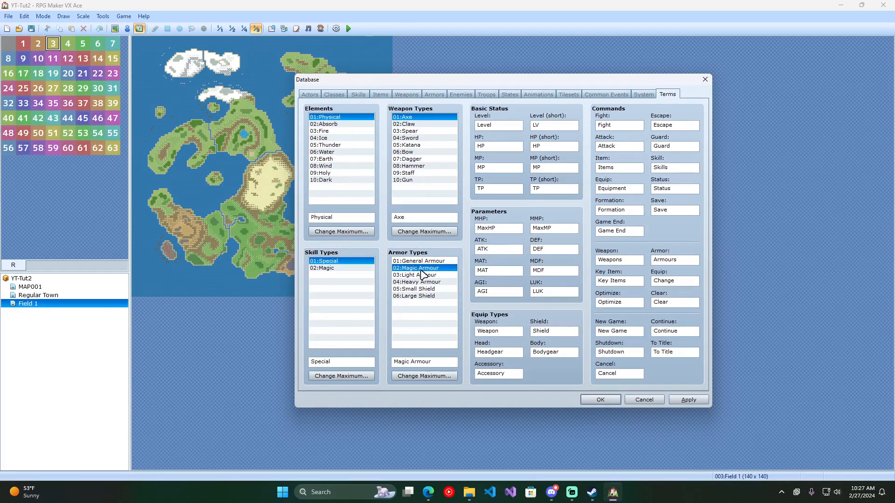
key("Down")
key("Down")
key("Down")
key("Down")
key("Up")
key("Up")
key("Up")
key("Up")
key("Up")
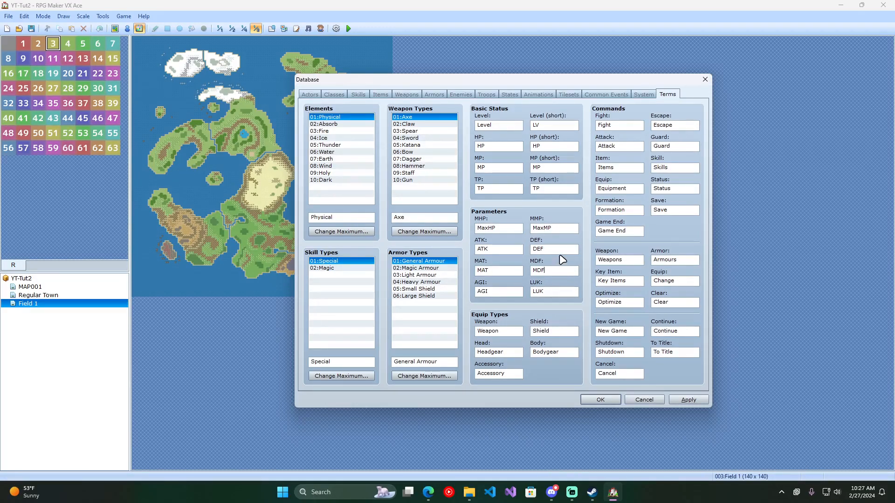
Check the MAT and LUK parameter terms, and close the database without applying changes
double_click(498, 273)
double_click(550, 293)
left_click(310, 94)
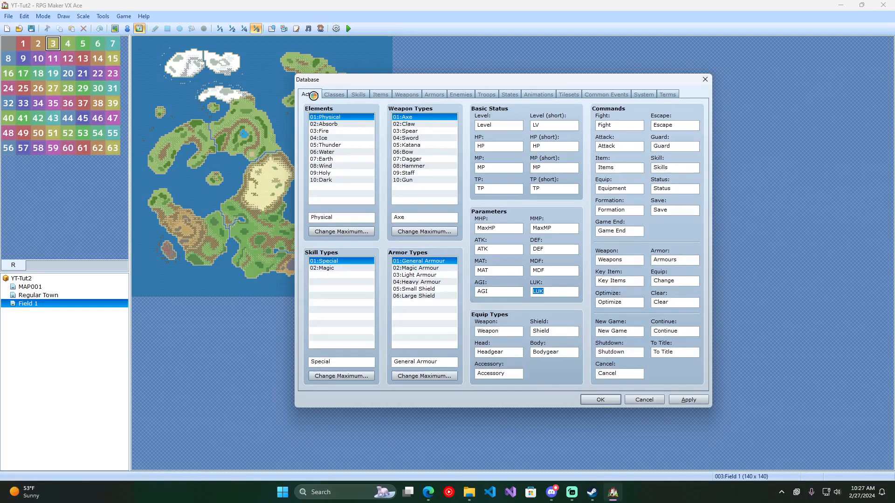
left_click(639, 401)
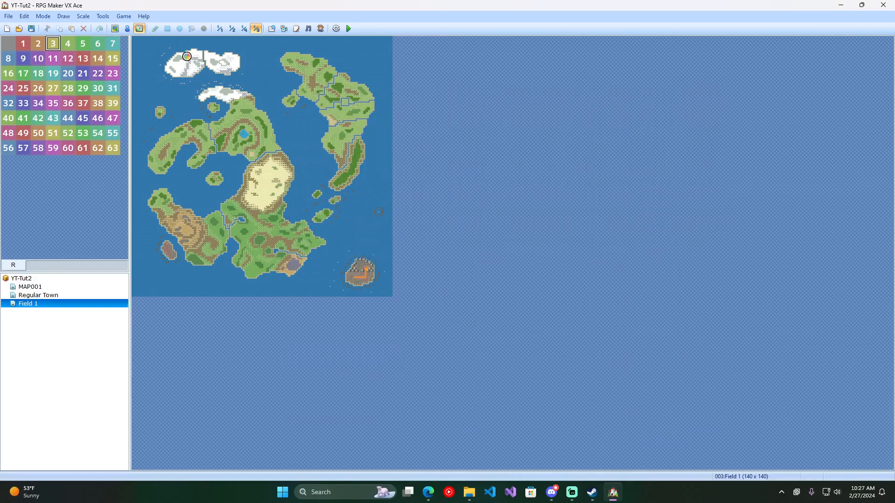
Browse the Graphics/Battlebacks1 and Audio/BGS folders in the Resource Manager, and look at the audio import file chooser
left_click(283, 29)
left_click(386, 166)
left_click(386, 158)
left_click(386, 166)
left_click(419, 250)
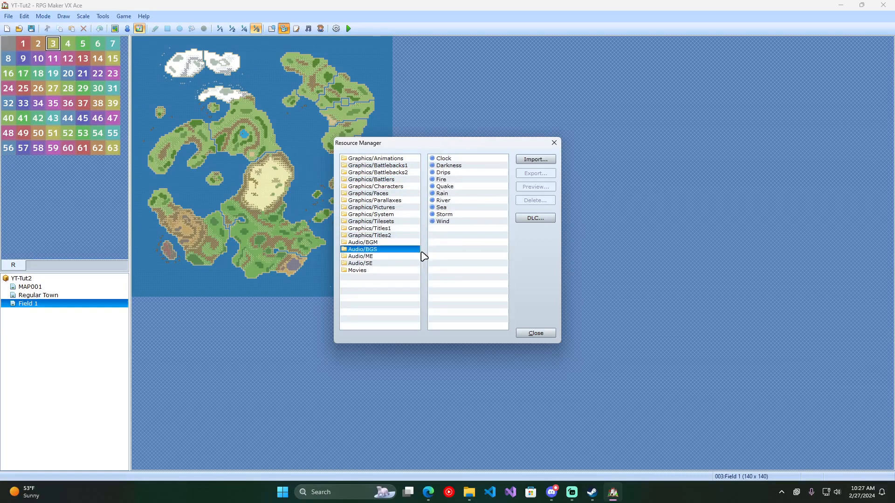
left_click(535, 159)
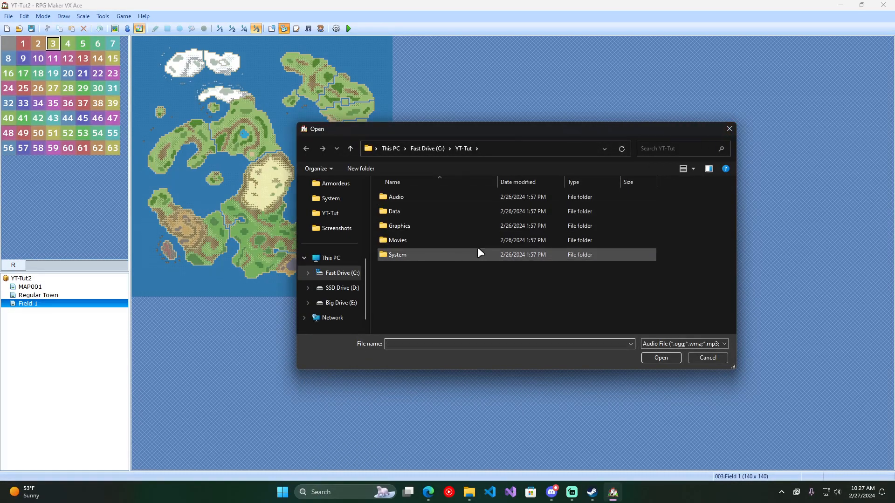
left_click(734, 126)
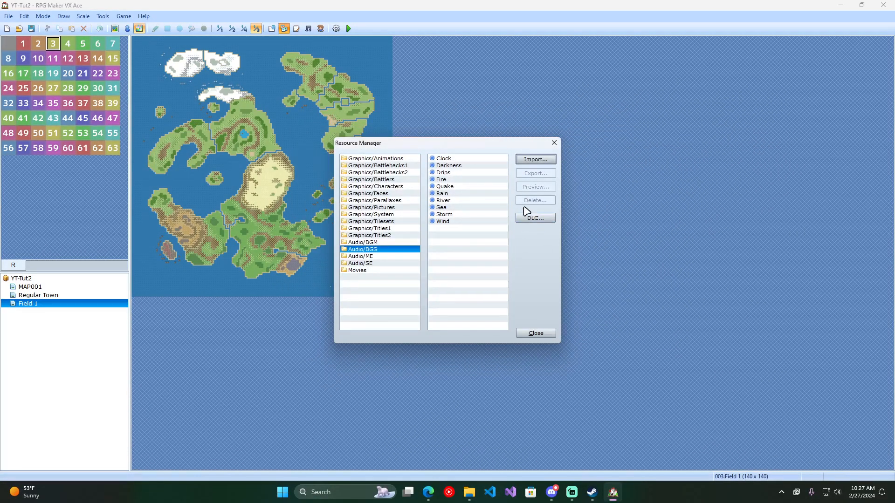
Preview the Dragon title graphic in Graphics/Titles1, check its import file chooser, and close the Resource Manager
left_click(370, 228)
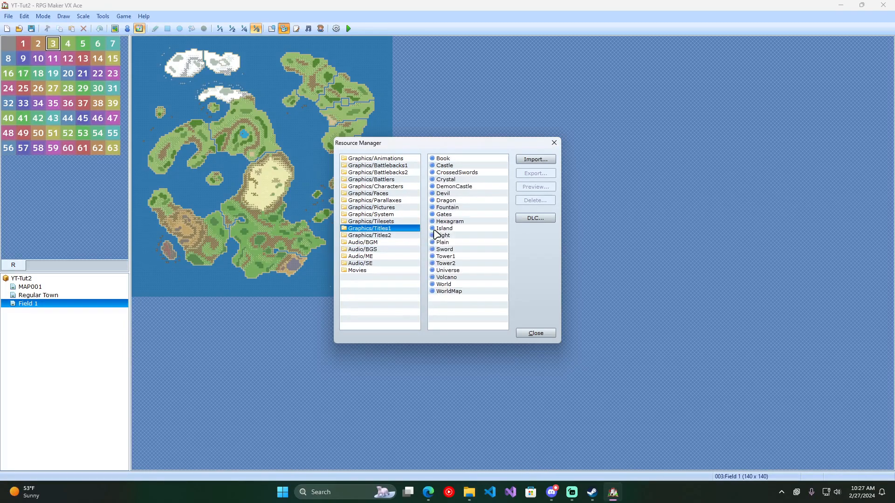
left_click(466, 200)
left_click(536, 187)
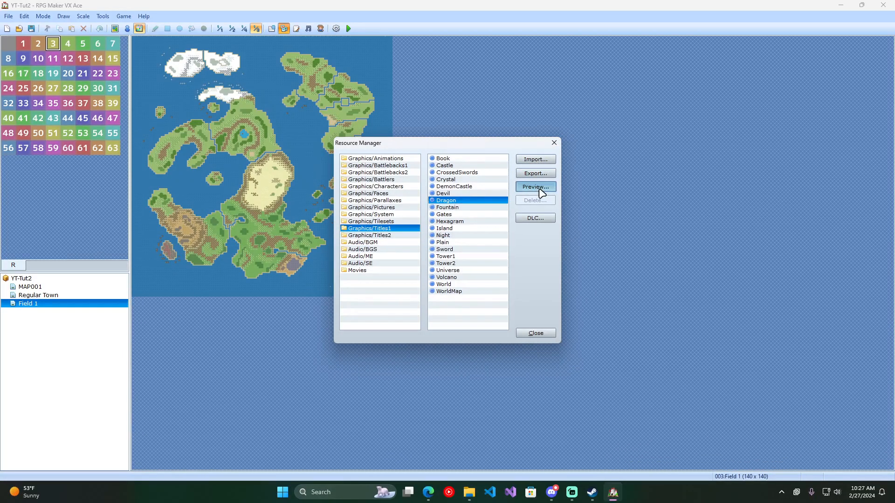
left_click(573, 128)
left_click(541, 160)
left_click(730, 129)
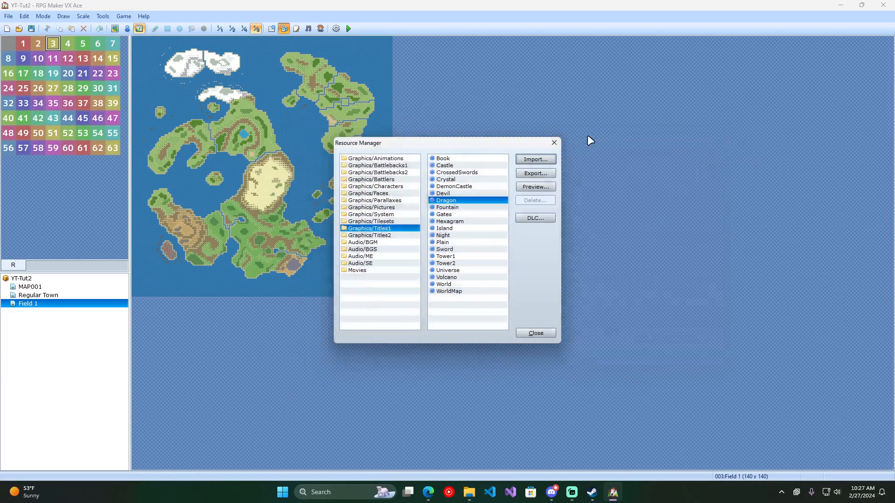
left_click(554, 143)
Insert a script section named Test with the text "this is a test script!" under Materials in the Script Editor, and delete it
left_click(296, 29)
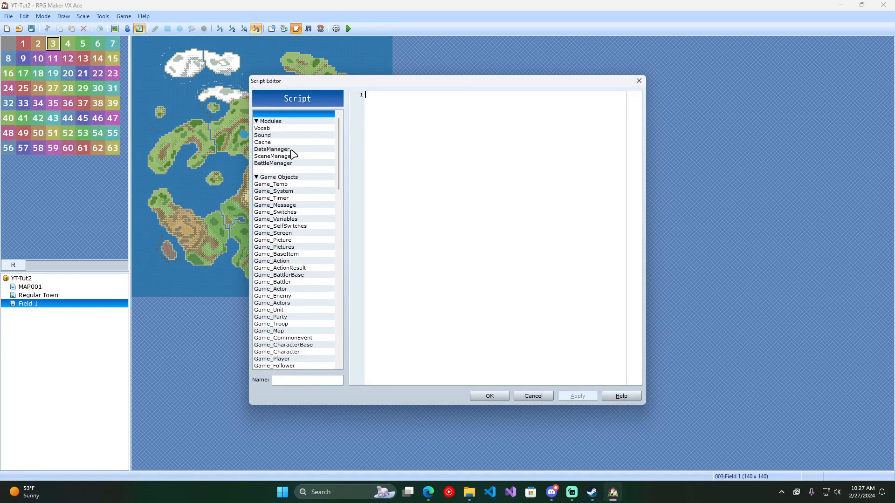
left_click_drag(341, 159, 311, 272)
scroll(308, 271, "down", 4)
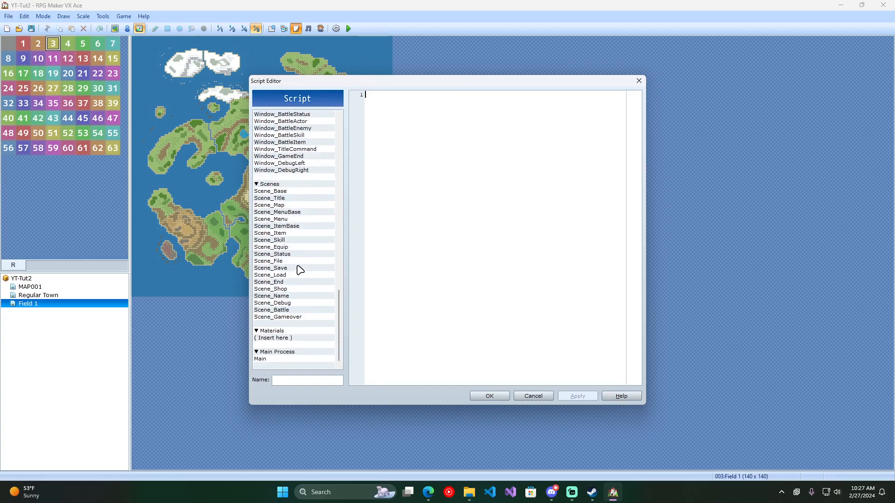
right_click(295, 338)
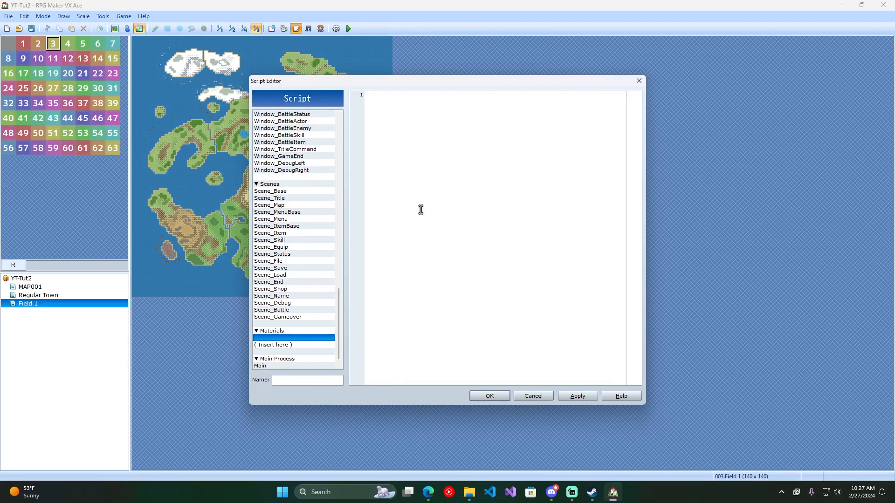
left_click(302, 380)
right_click(295, 341)
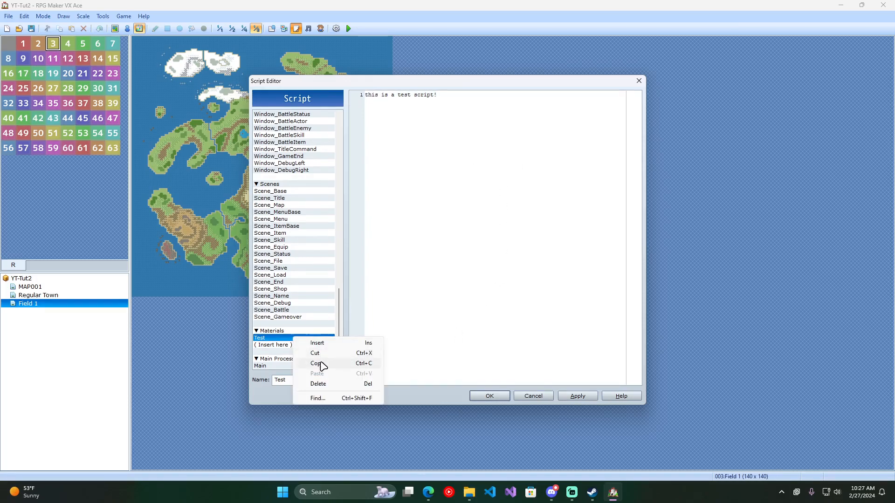
left_click(329, 383)
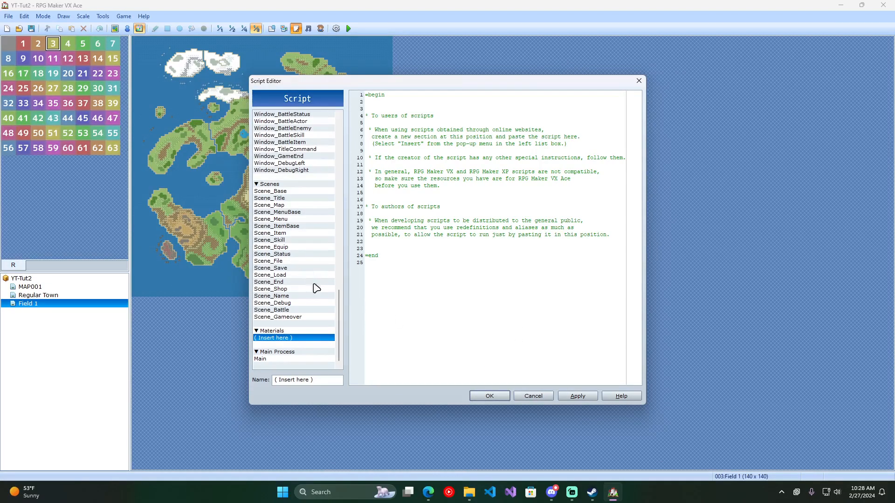
Look through the Main, Sound, Cache and DataManager scripts, and close the Script Editor
left_click_drag(339, 326, 293, 136)
left_click(300, 359)
left_click(282, 135)
left_click(280, 142)
left_click(283, 149)
left_click(285, 142)
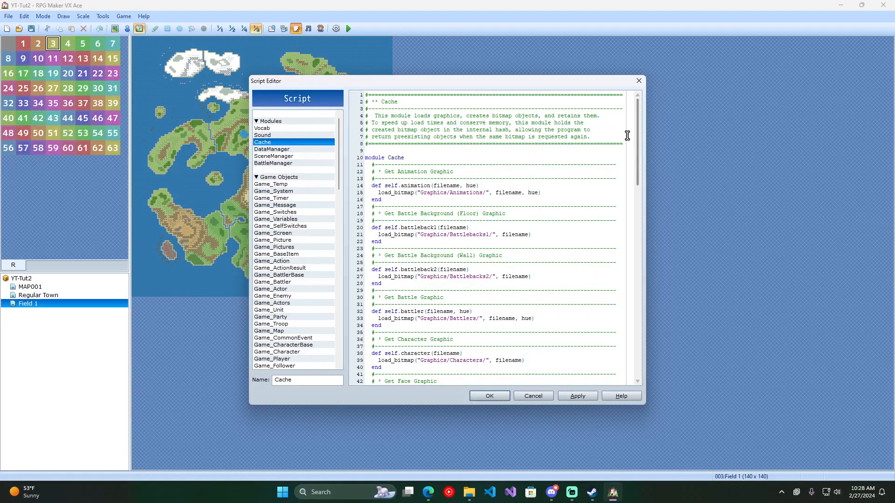
left_click(638, 80)
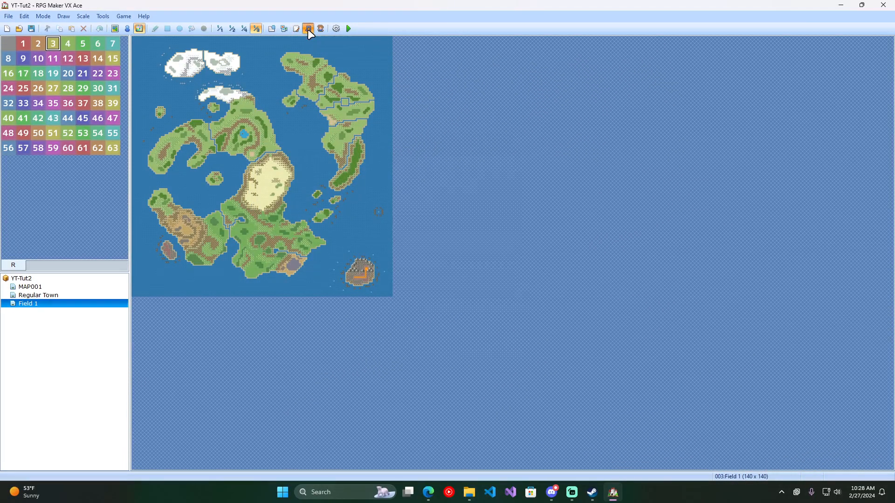
Browse the BGM, BGS, ME and SE lists in the Sound Test, and close it
left_click(308, 28)
left_click_drag(462, 132, 447, 99)
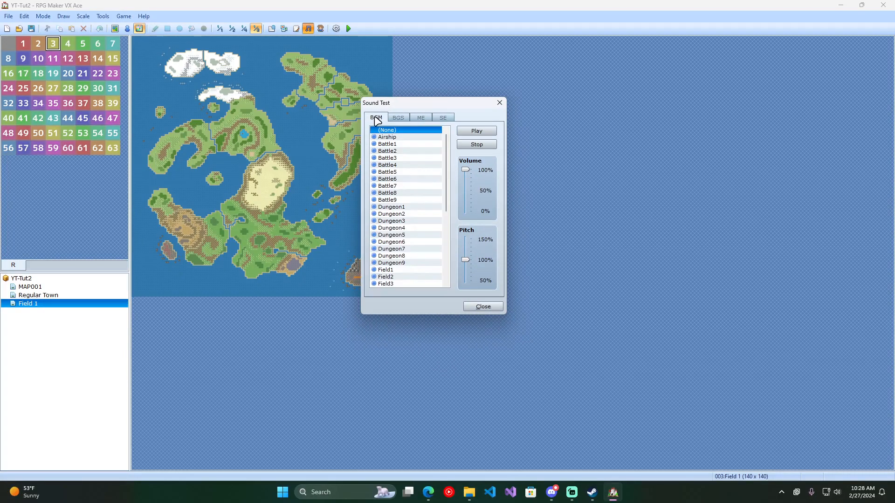
left_click(399, 119)
left_click(420, 120)
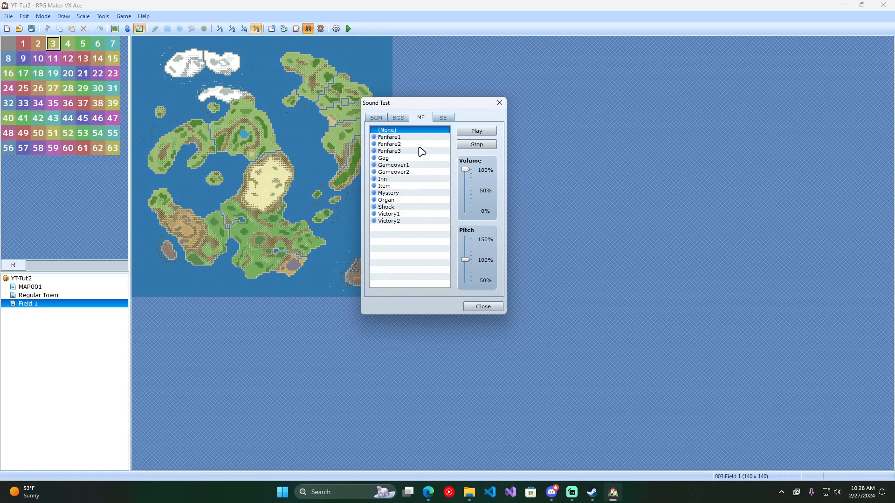
left_click(443, 118)
left_click(420, 118)
left_click(443, 118)
left_click(420, 118)
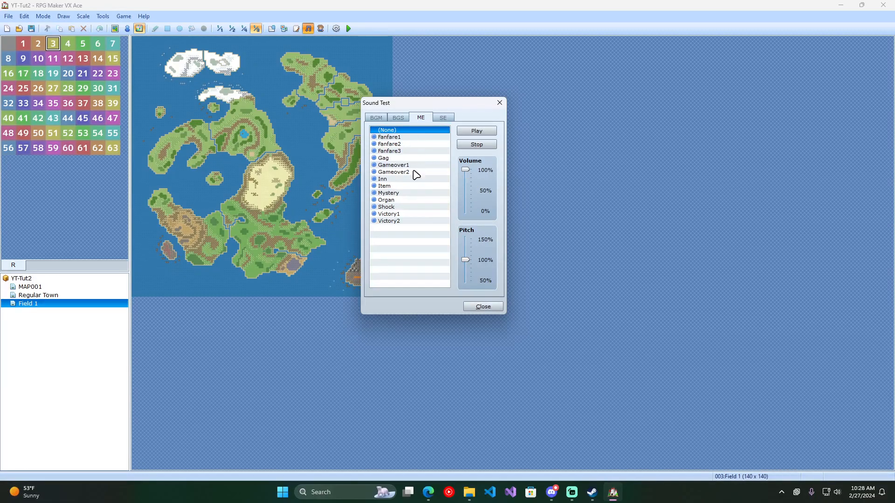
left_click(376, 118)
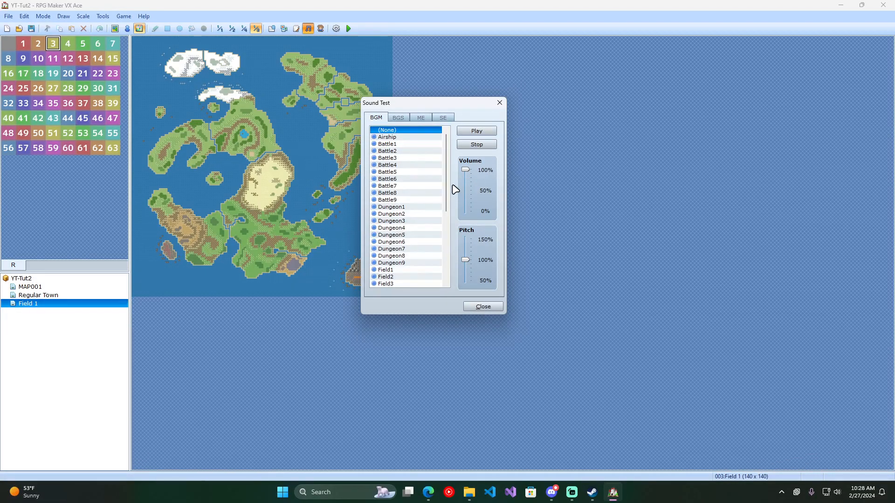
left_click_drag(446, 187, 441, 247)
scroll(433, 260, "up", 7)
left_click(499, 103)
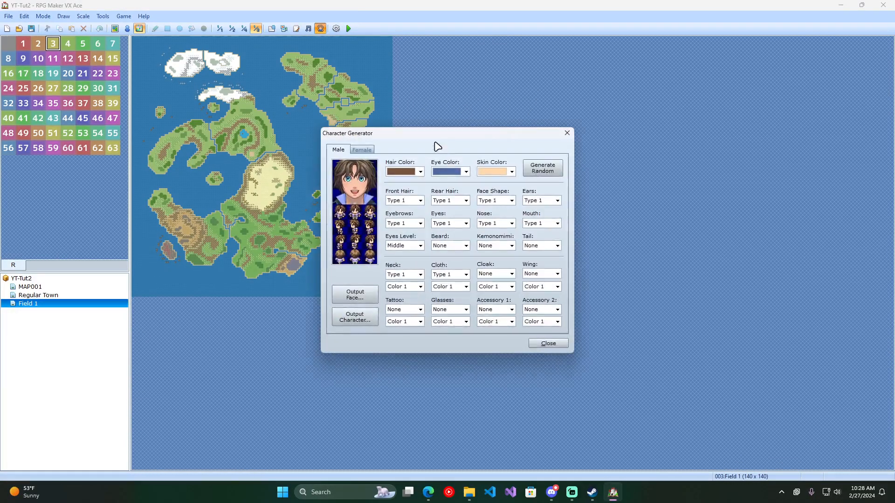
Generate several random male characters in the Character Generator
left_click(534, 166)
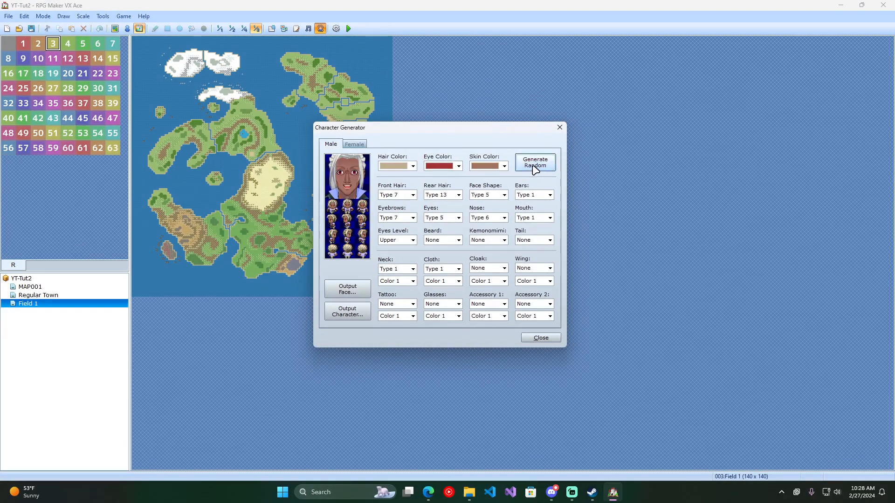
left_click(534, 167)
left_click(534, 166)
Try other front hair, rear hair, face shape and ears types on the male character, and randomize the character again
left_click(401, 195)
left_click(391, 211)
left_click(459, 195)
left_click(446, 240)
left_click(487, 195)
left_click(480, 240)
left_click(549, 195)
left_click(530, 219)
left_click(545, 167)
left_click(545, 167)
left_click(546, 169)
Switch the Character Generator to female and generate several random characters
left_click(355, 144)
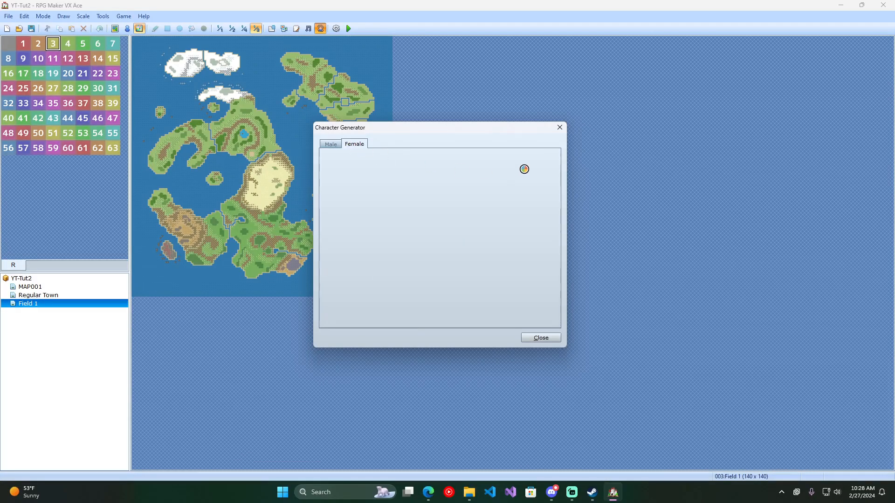
left_click(539, 168)
left_click(536, 167)
left_click(534, 166)
left_click(534, 166)
left_click(535, 166)
left_click(535, 166)
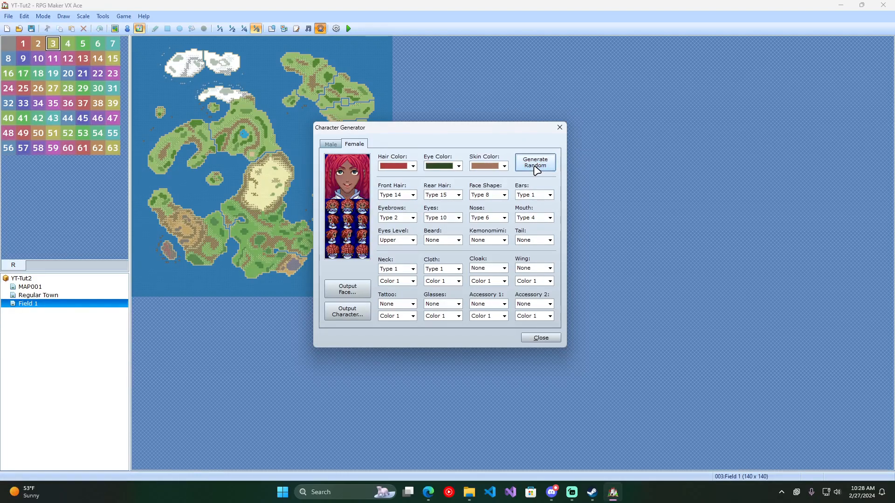
Check the save dialogs for outputting the female face and character, cancel both without saving, and close the Character Generator
left_click(348, 292)
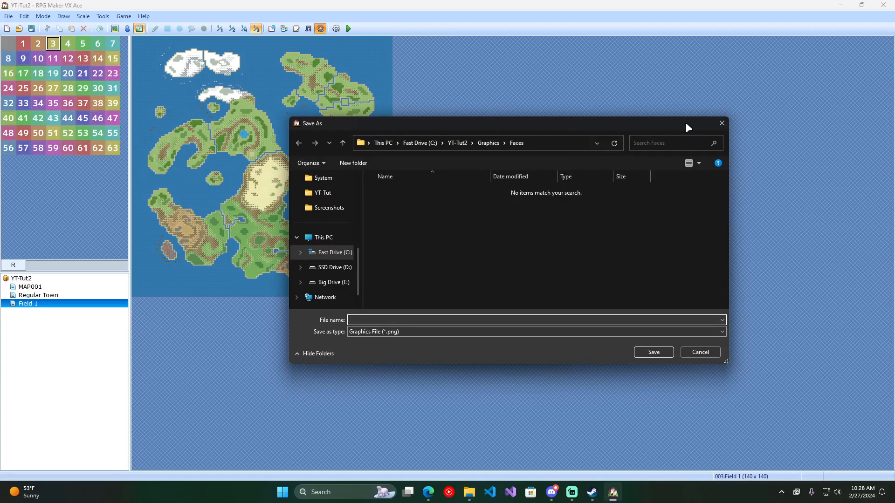
left_click(722, 123)
left_click(346, 309)
left_click(724, 123)
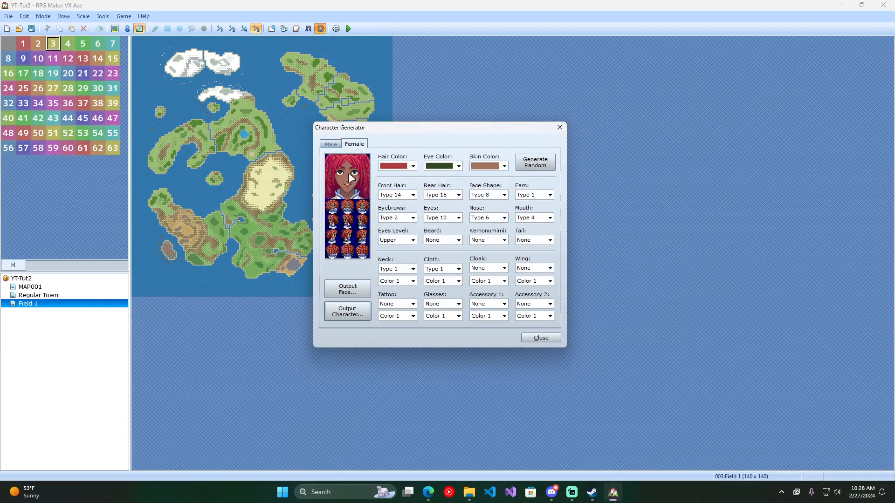
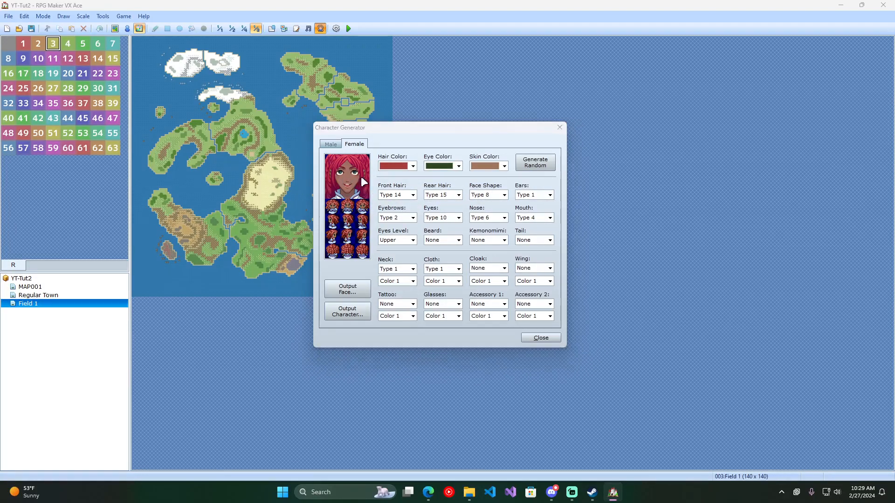
left_click(559, 128)
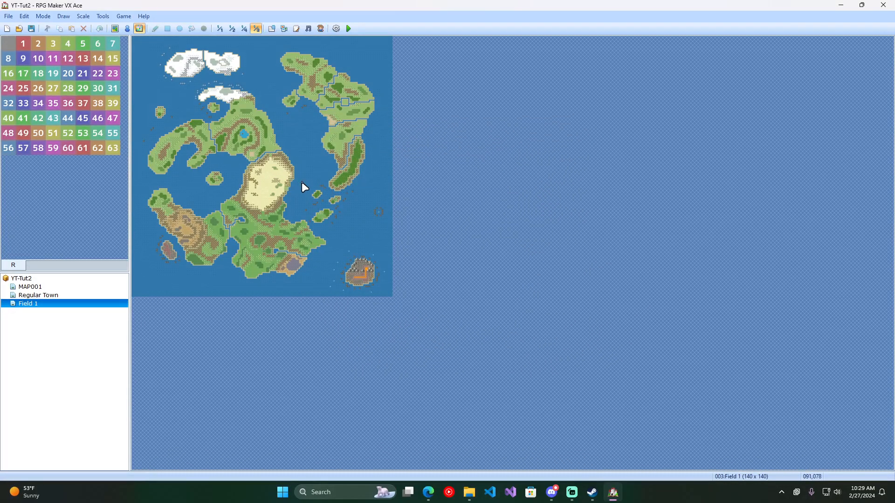
Switch to event editing, start a new event on Field 1's central desert, and look at the available event commands
left_click(127, 28)
right_click(276, 197)
left_click(308, 202)
double_click(449, 143)
left_click(465, 159)
left_click(594, 189)
left_click(435, 136)
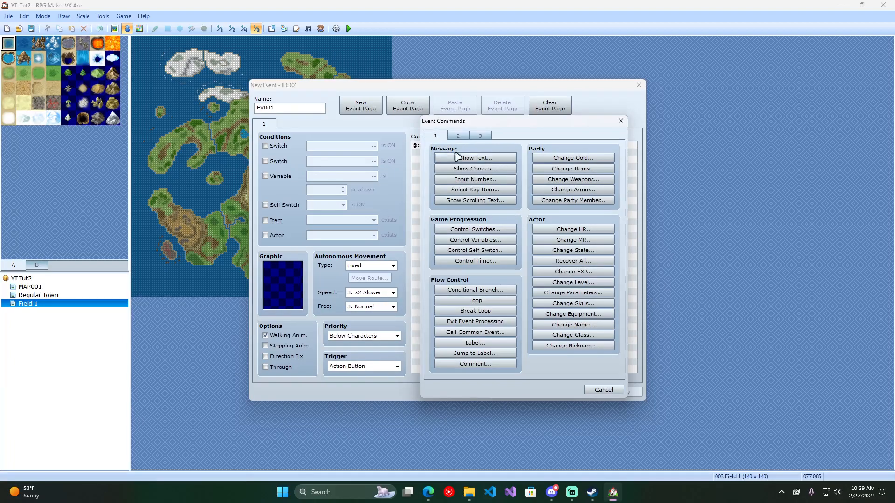
Try a Show Text command with a face graphic, and discard the command and the new event
left_click(476, 158)
double_click(430, 241)
left_click(409, 191)
double_click(542, 195)
left_click(637, 301)
left_click(620, 121)
left_click(639, 85)
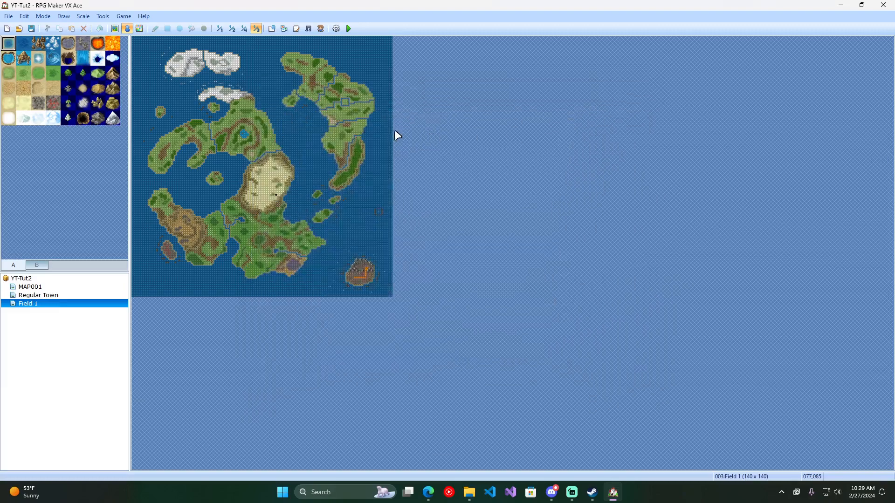
Look at the Armordeus, YT-Tut2 and (zarnosstudios) entries in the Project Menu, and close it without loading a project
left_click(335, 29)
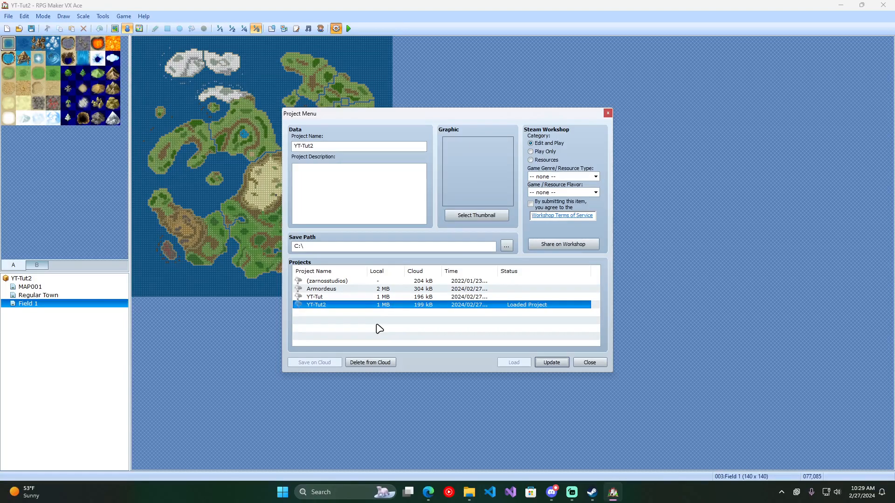
left_click(368, 289)
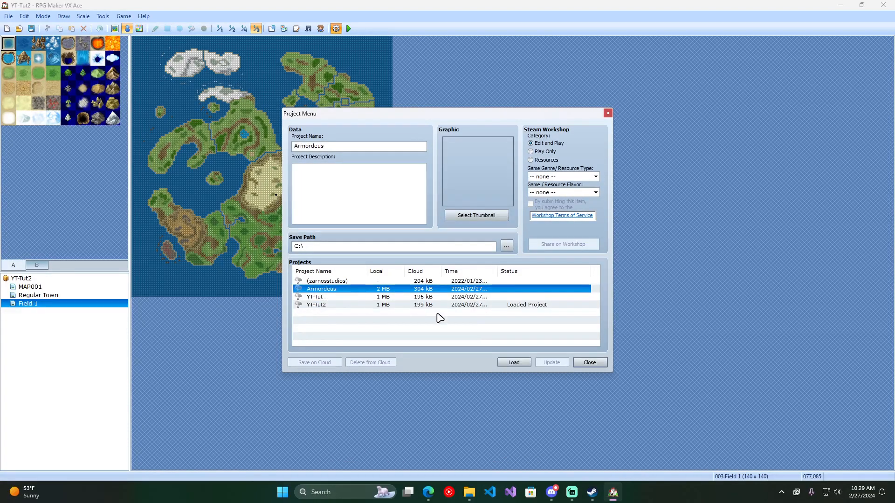
left_click(342, 305)
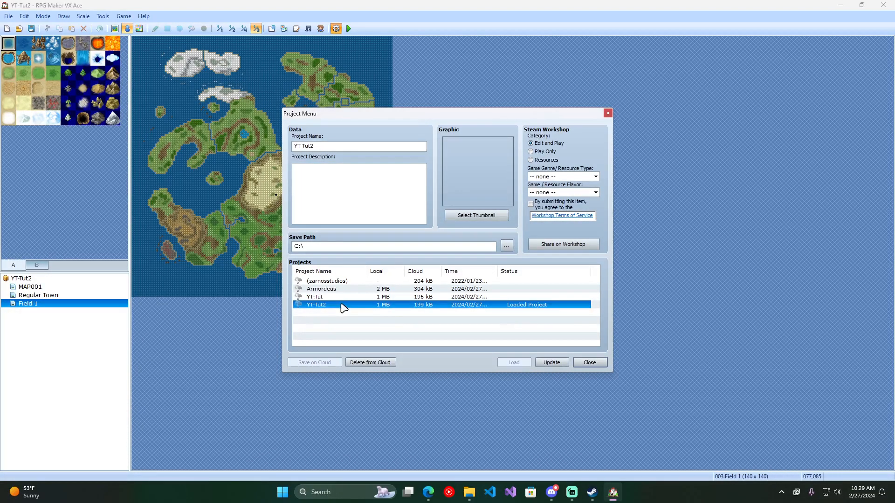
left_click(347, 282)
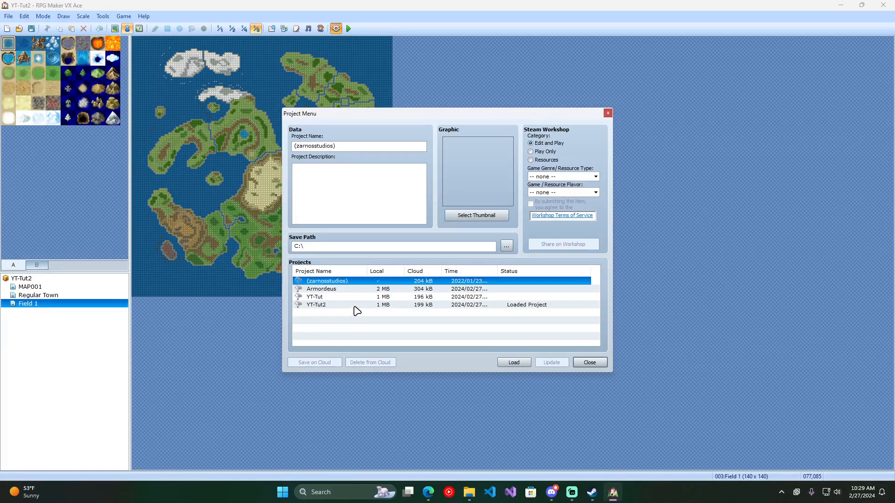
left_click(608, 114)
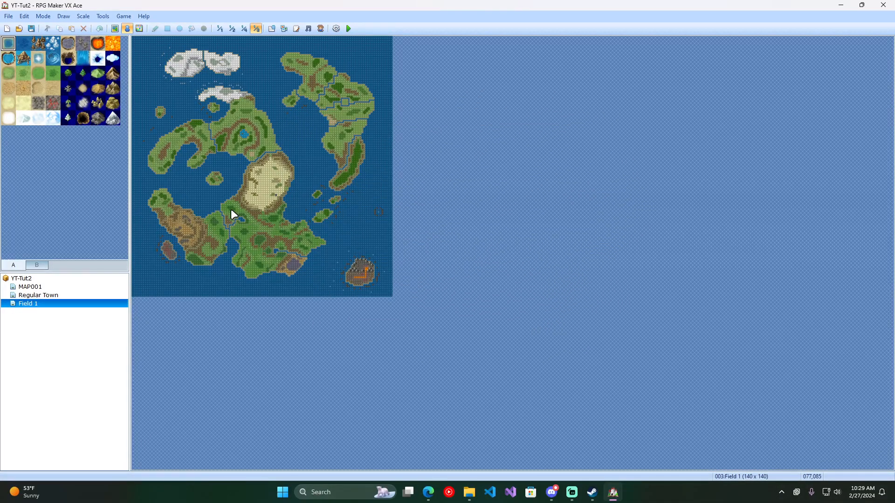
Look through the A and B tile pages of Field 1's tileset
left_click(38, 266)
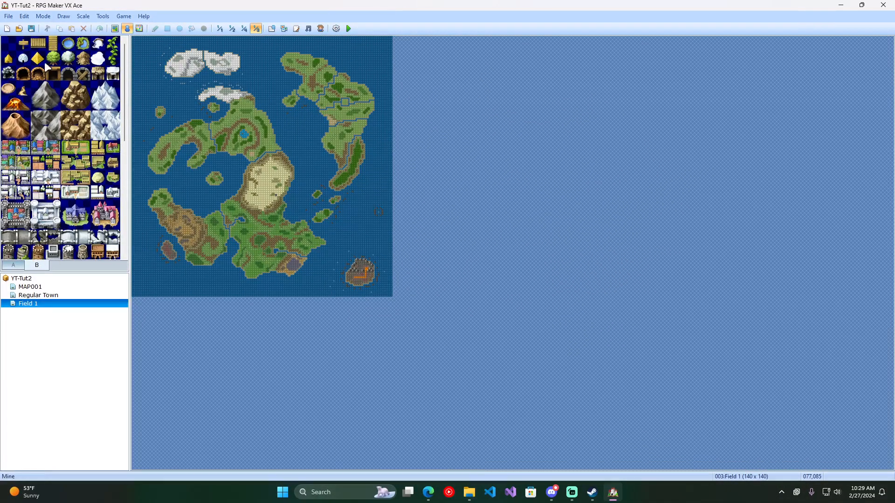
left_click(13, 265)
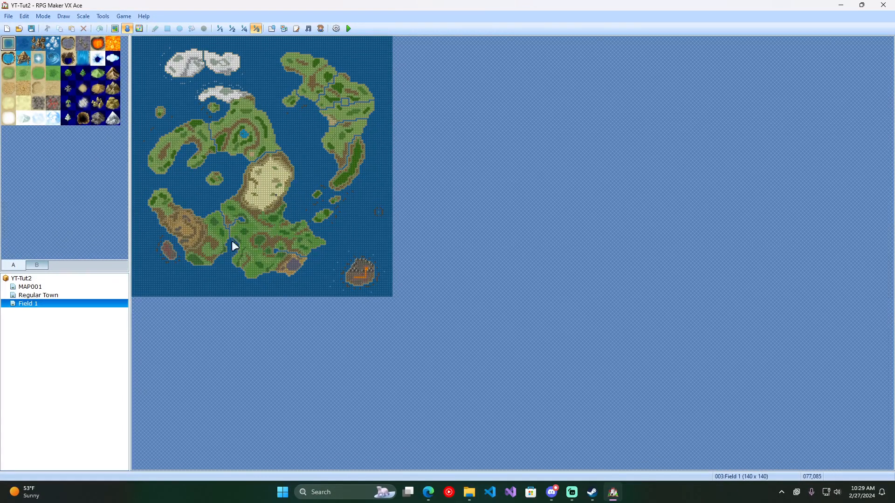
left_click(39, 265)
mouse_move(123, 86)
left_mouse_down()
mouse_move(123, 93)
mouse_move(126, 83)
left_mouse_up()
scroll(126, 122, "down", 8)
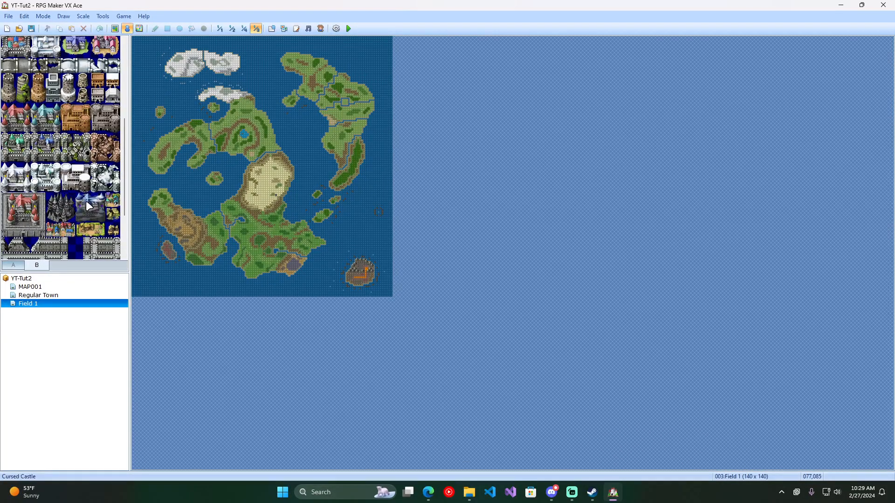
scroll(88, 206, "up", 8)
left_click(17, 267)
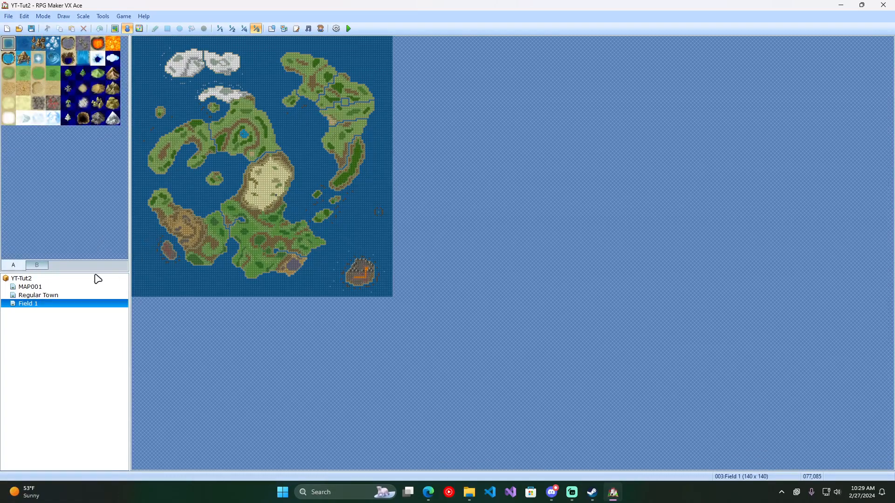
Change the tileset in Field 1's map properties to 002:Exterior
right_click(37, 304)
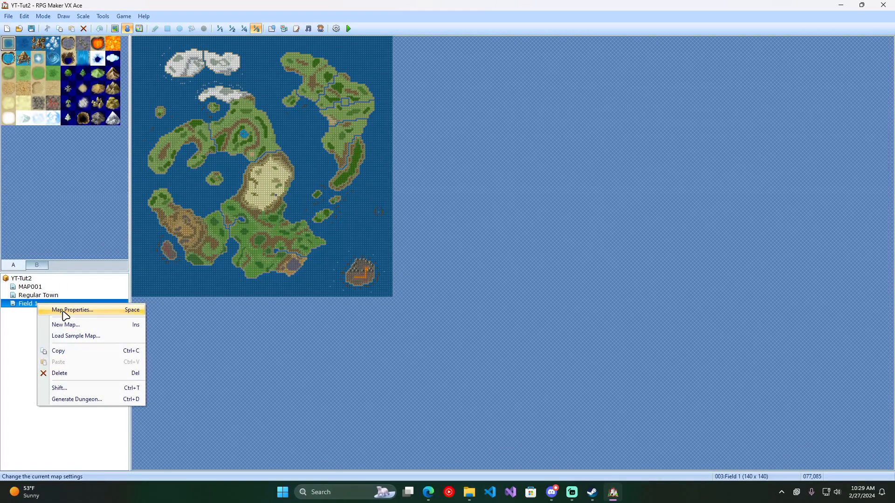
left_click(63, 310)
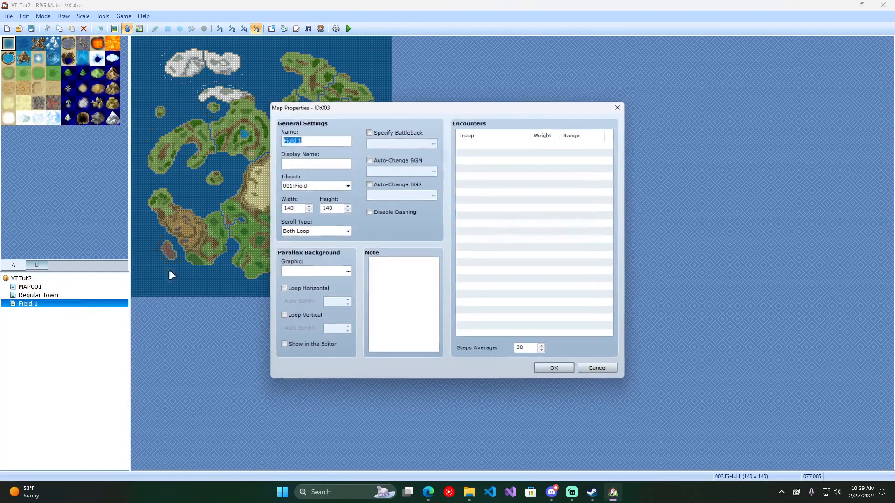
left_click(336, 187)
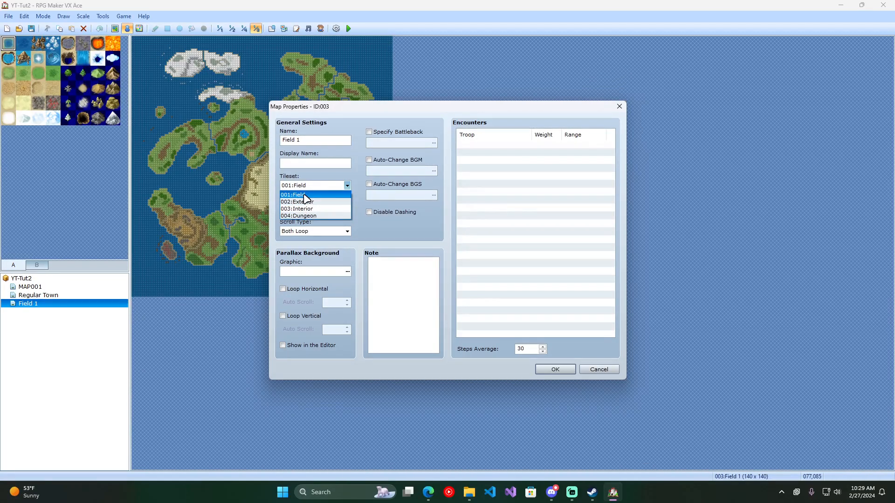
left_click(335, 194)
left_click(345, 187)
left_click(613, 107)
left_click(342, 188)
left_click(313, 206)
left_click(555, 369)
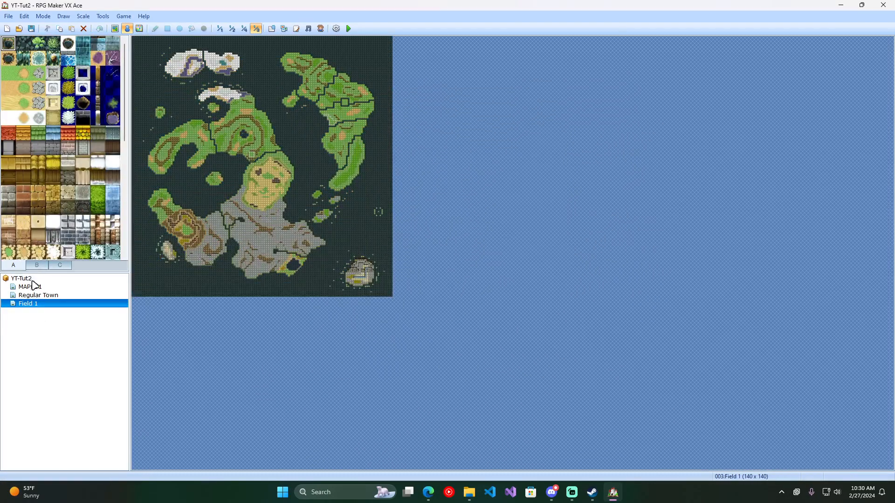
Look through the B, C and A tile pages of Field 1's Exterior tileset
left_click(41, 267)
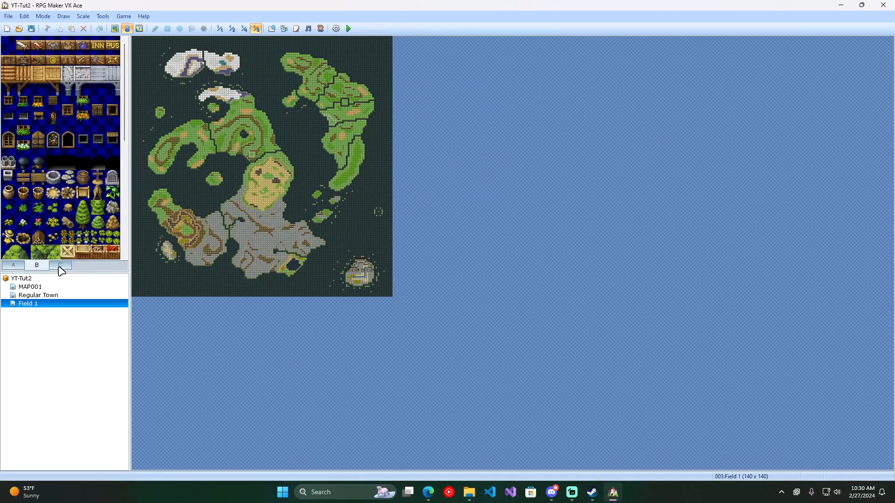
left_click(60, 267)
left_click(12, 266)
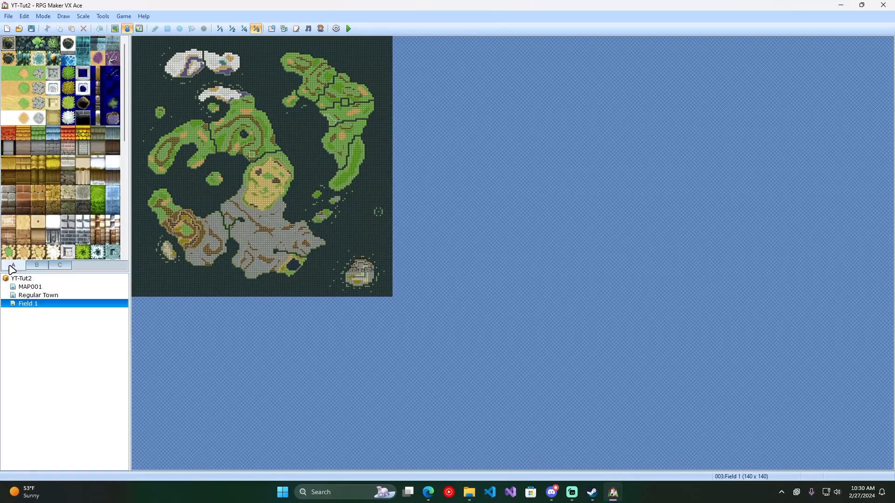
Change the tileset in Field 1's map properties to 003:Interior
right_click(48, 310)
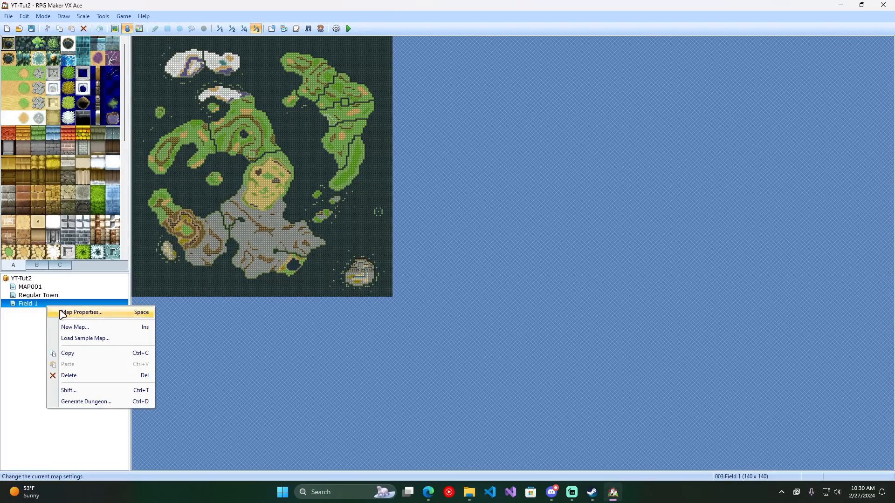
left_click(68, 314)
left_click(327, 232)
left_click(326, 231)
left_click(326, 186)
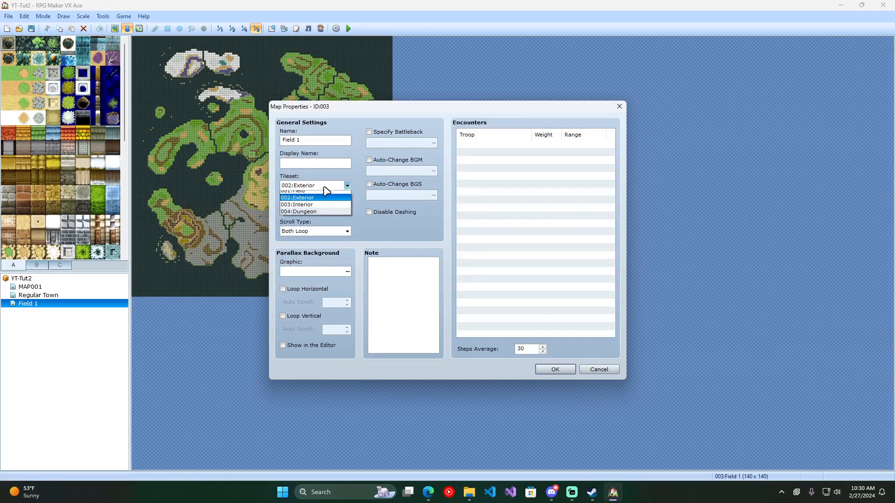
left_click(337, 222)
left_click(543, 369)
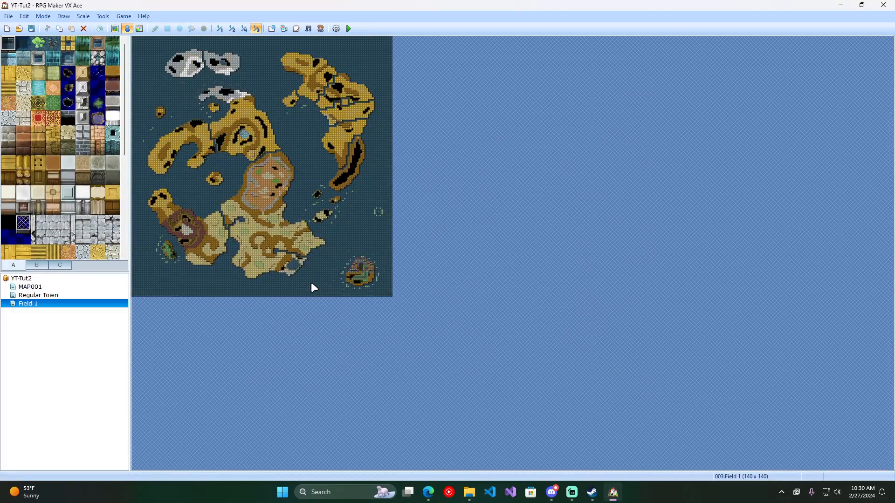
Look through the B, C and A tile pages of the Interior tileset, including the bed and stair tiles
left_click(34, 267)
left_click(59, 265)
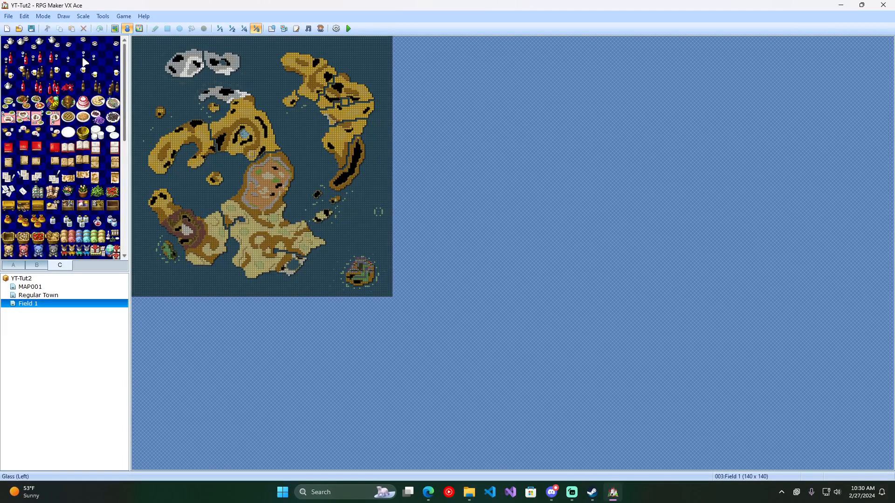
left_click_drag(125, 80, 136, 210)
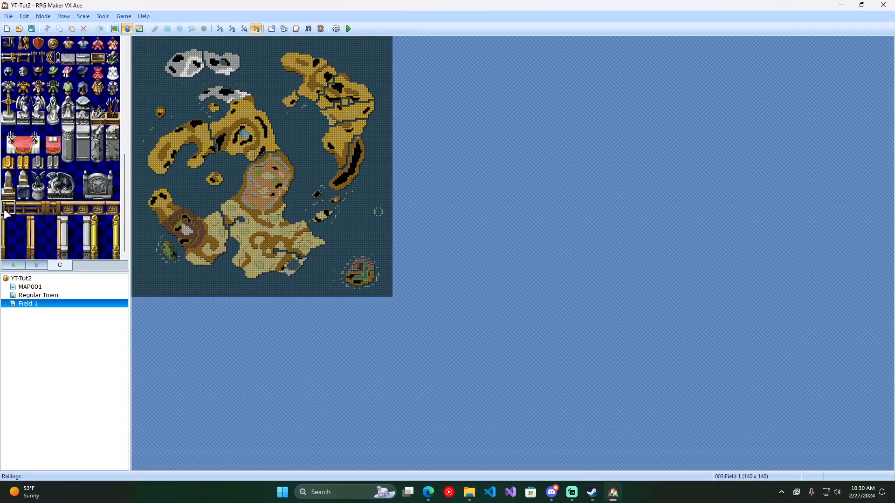
left_click_drag(125, 227, 129, 115)
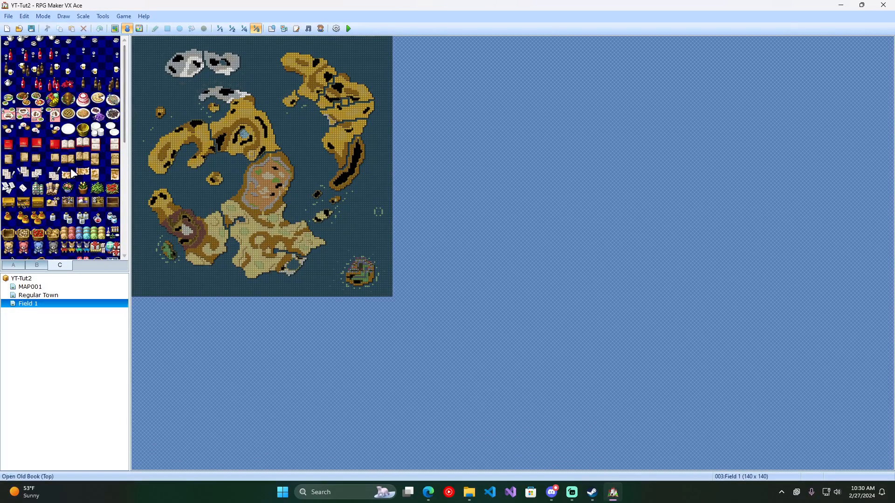
left_click(36, 265)
left_click_drag(53, 197, 54, 209)
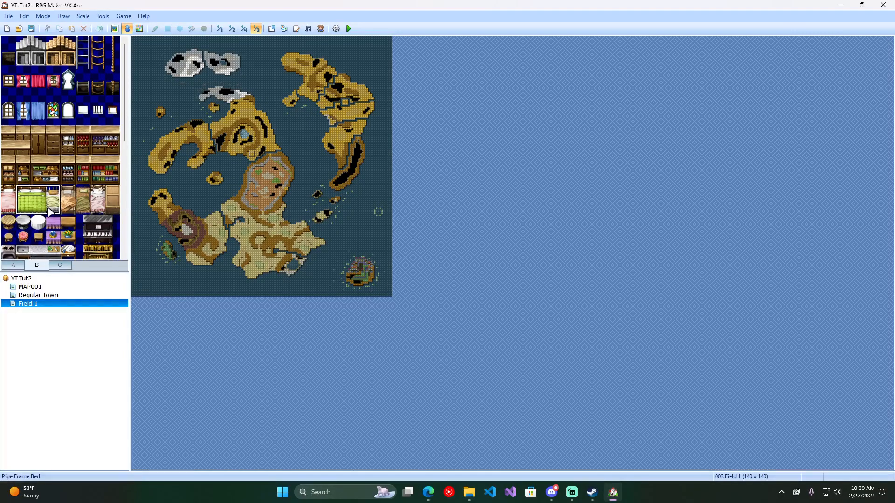
left_click(9, 193)
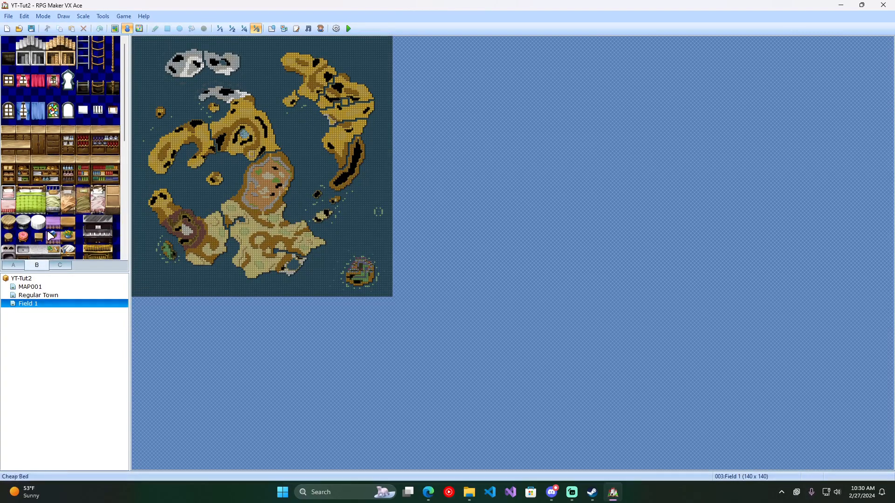
left_click(13, 265)
scroll(85, 205, "down", 5)
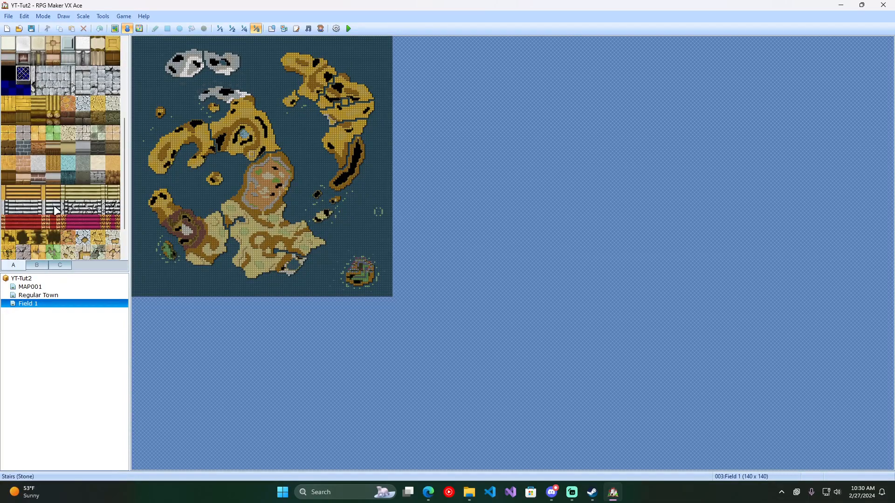
left_click_drag(68, 195, 101, 196)
Change the tileset in Field 1's map properties to 004:Dungeon
right_click(36, 309)
left_click(51, 314)
left_click(320, 187)
left_click(323, 217)
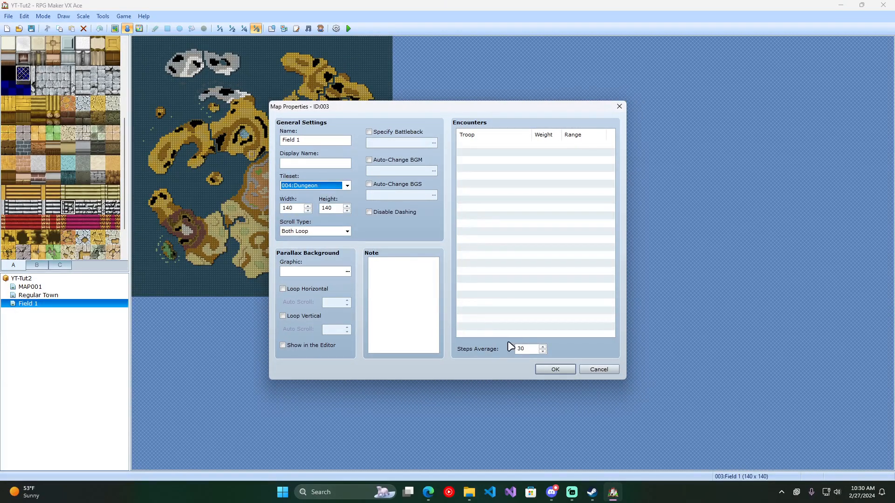
left_click(557, 370)
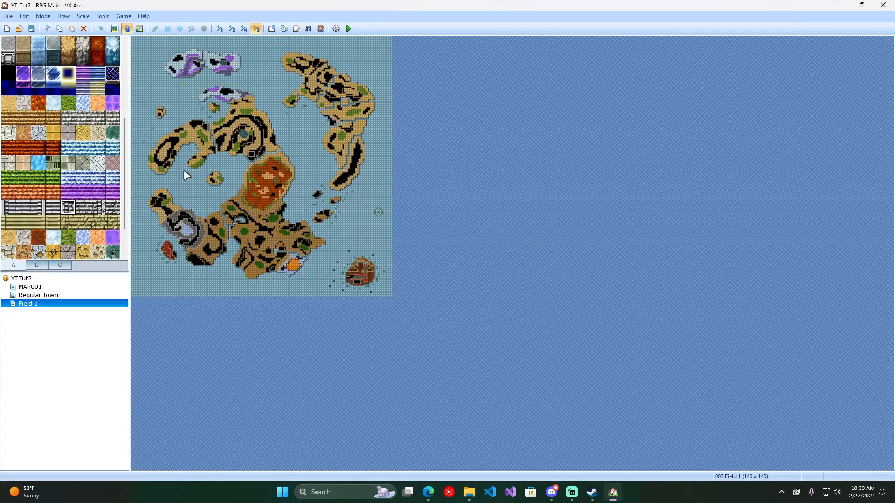
View Field 1 at 1/1 scale and look through the A and B tile pages of the Dungeon tileset
left_click(219, 28)
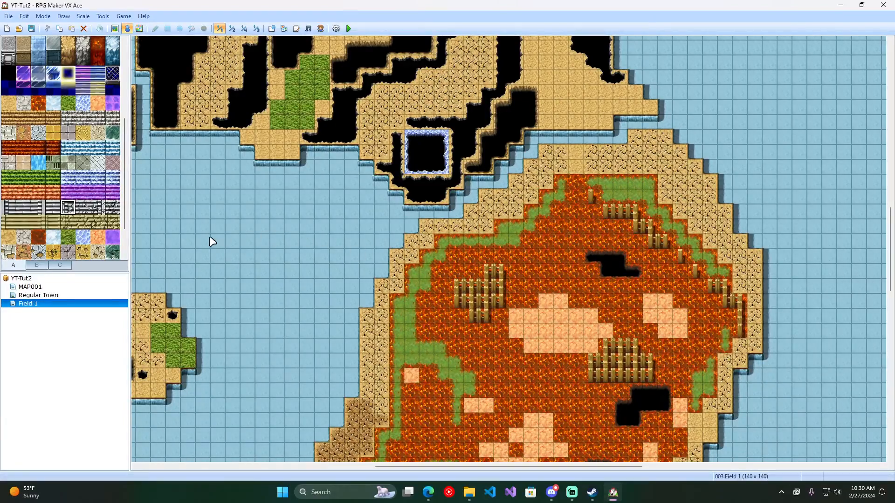
left_click_drag(123, 131, 124, 56)
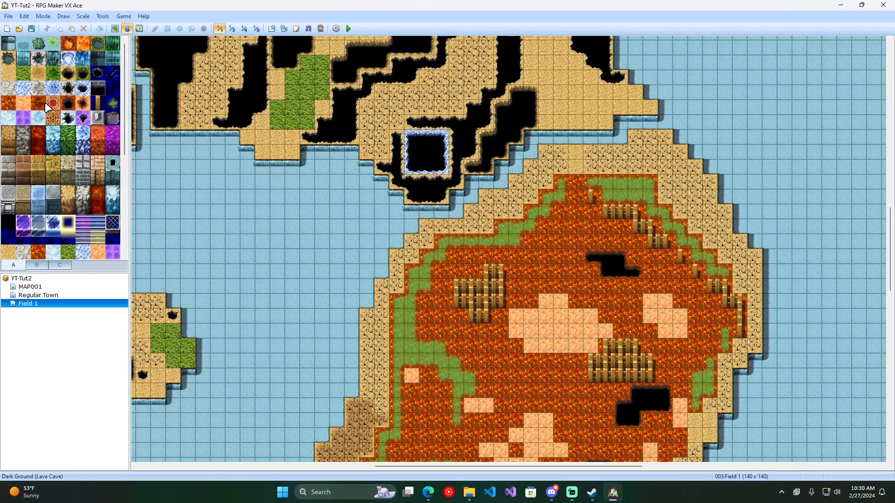
left_click(40, 267)
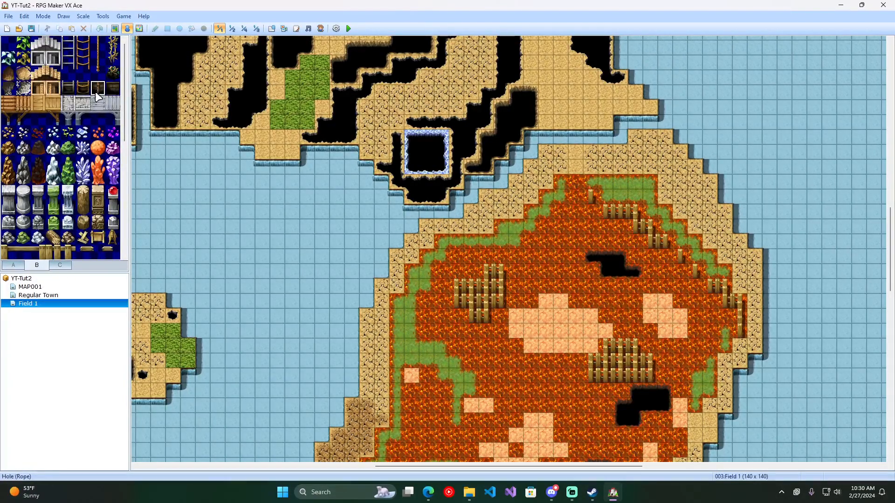
left_click_drag(97, 38, 98, 73)
scroll(126, 122, "down", 1)
scroll(126, 122, "down", 4)
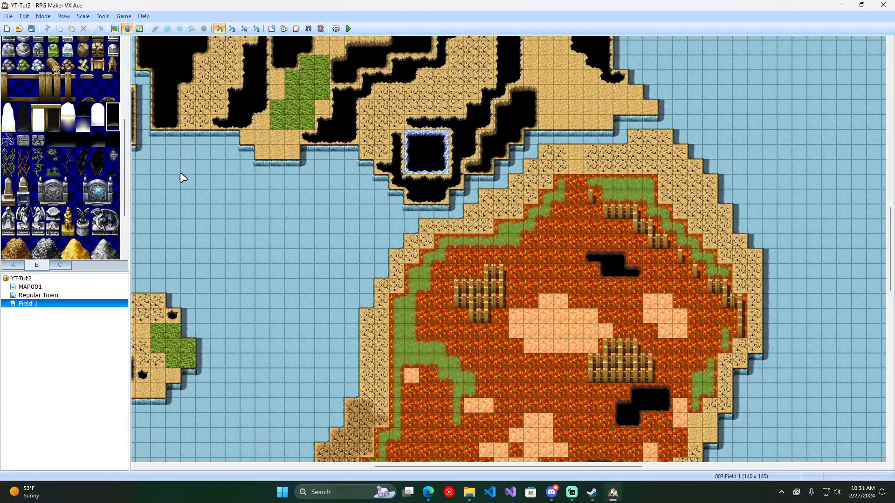
Examine the Fissures and neighbouring tiles on the Dungeon tileset's B page, and return to the A page
left_click(94, 157)
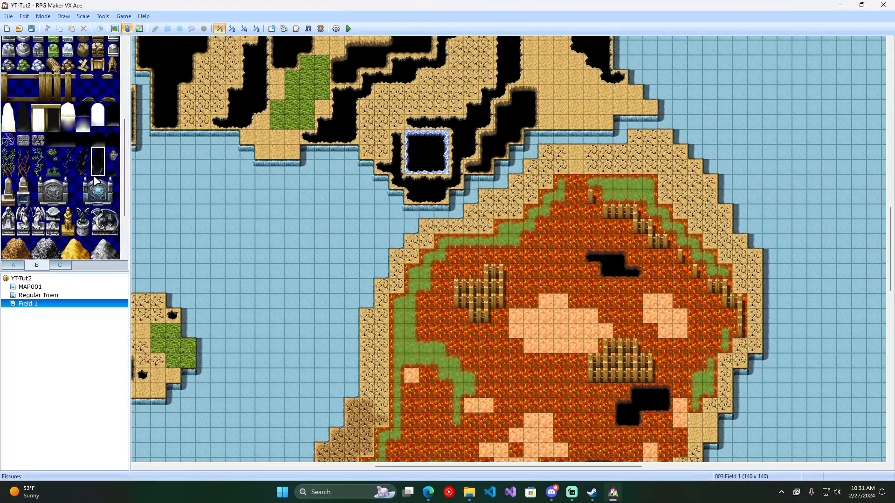
left_click(100, 155)
left_click(70, 154)
left_click(98, 156)
scroll(110, 185, "up", 5)
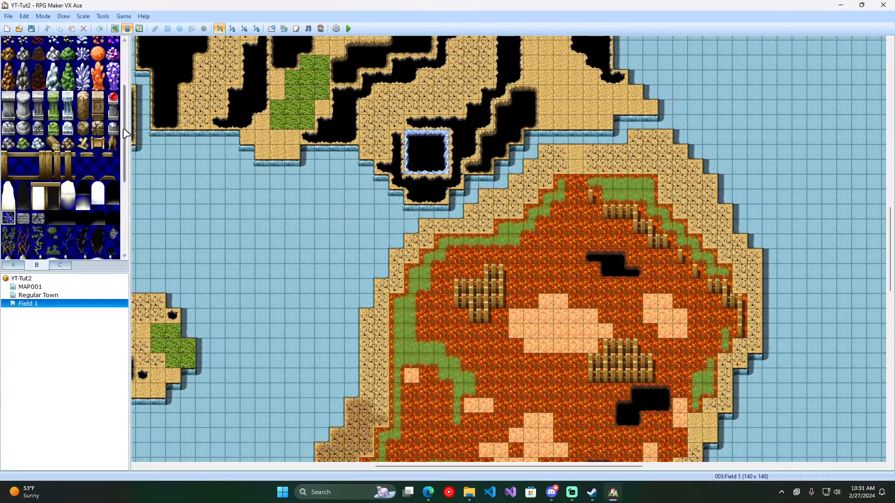
left_click_drag(125, 117, 125, 75)
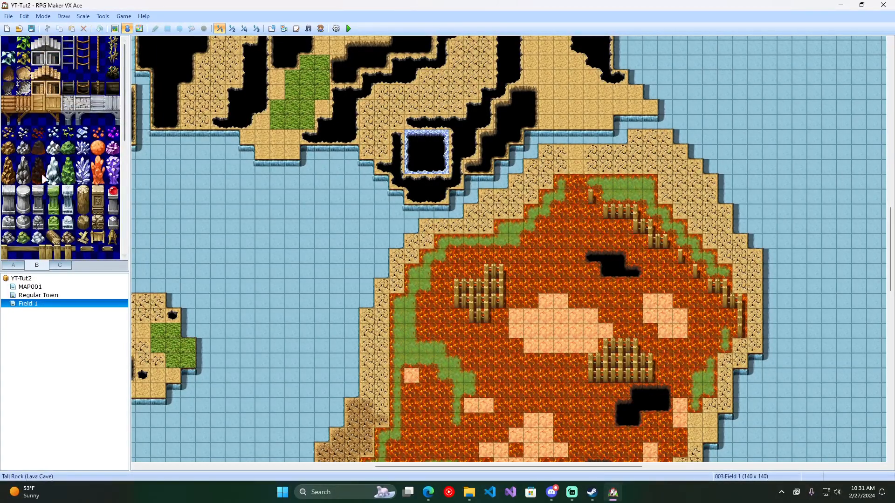
left_click(11, 265)
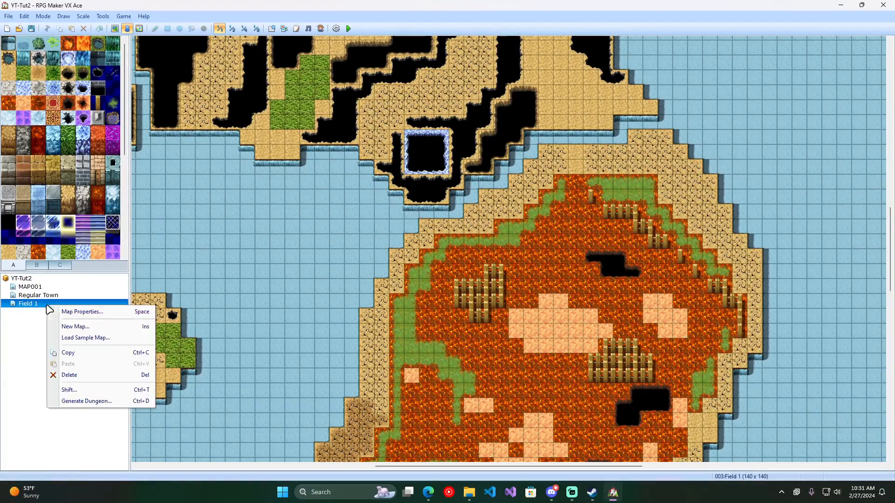
Set the tileset in Field 1's map properties back to 001:Field
right_click(49, 309)
left_click(69, 315)
left_click(326, 186)
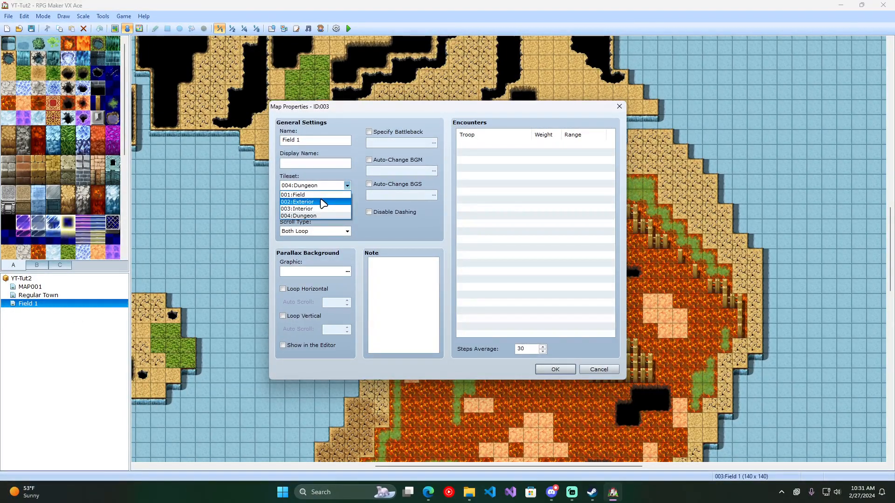
left_click(307, 202)
left_click(555, 369)
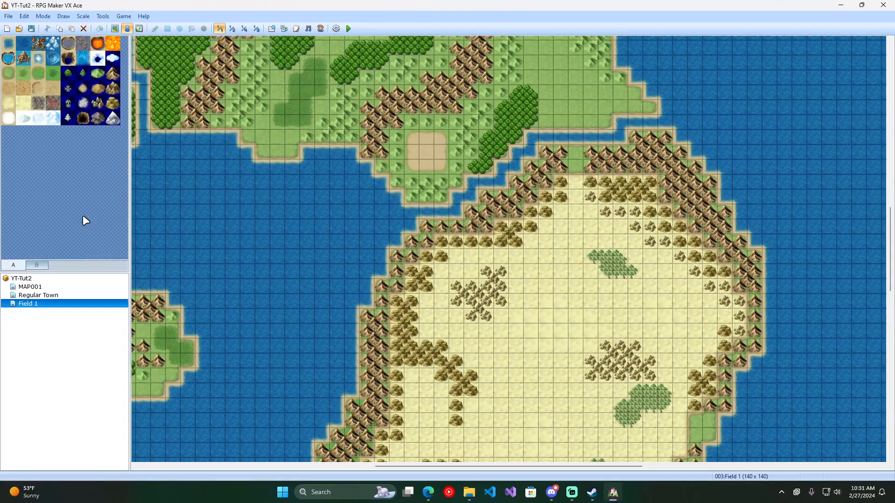
Enable Specify Battleback for Field 1 and preview the Clouds, Crystal2 and Dirt1 grounds and the Bridge backdrop
right_click(36, 305)
left_click(58, 313)
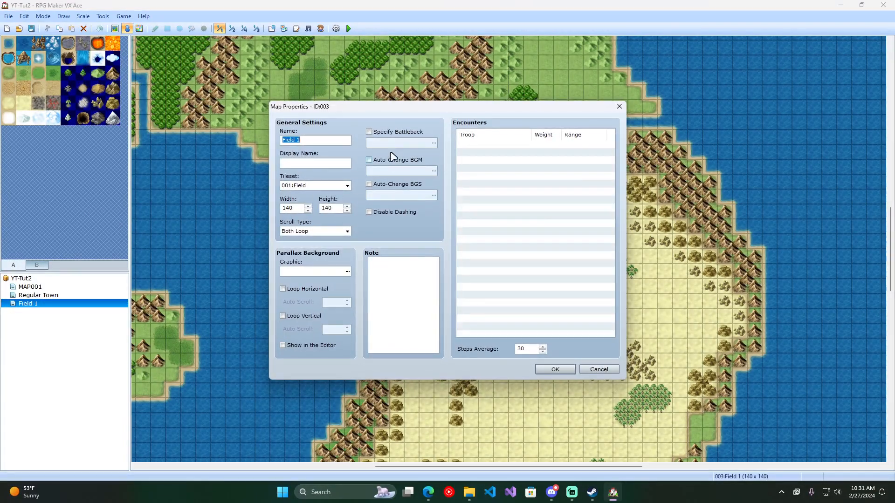
left_click(383, 134)
left_click(434, 143)
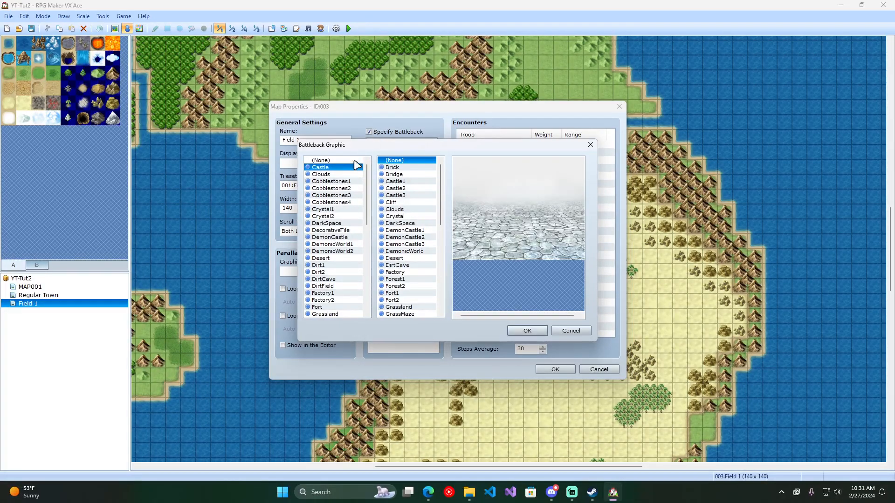
left_click(337, 176)
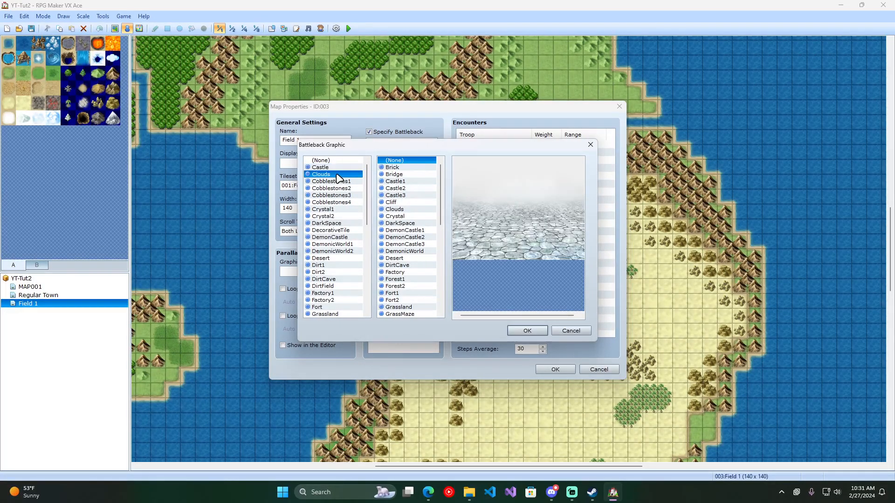
left_click(395, 175)
left_click(334, 217)
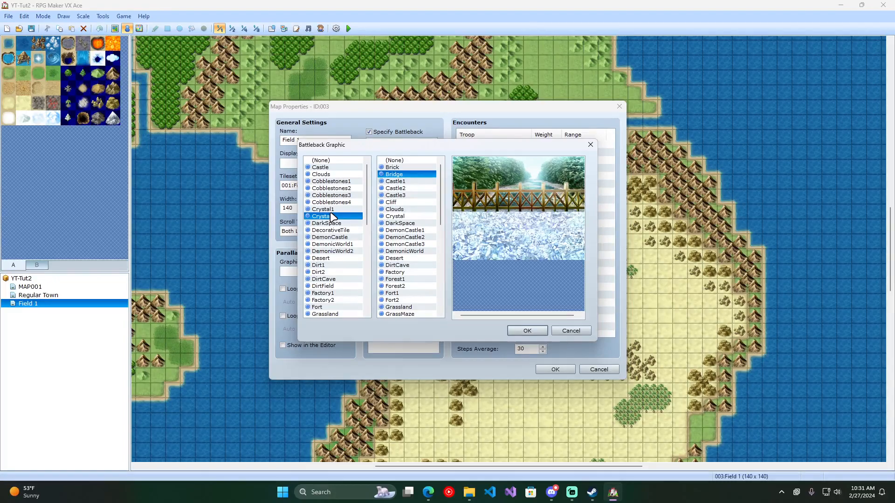
left_click_drag(368, 215, 368, 227)
left_click(319, 237)
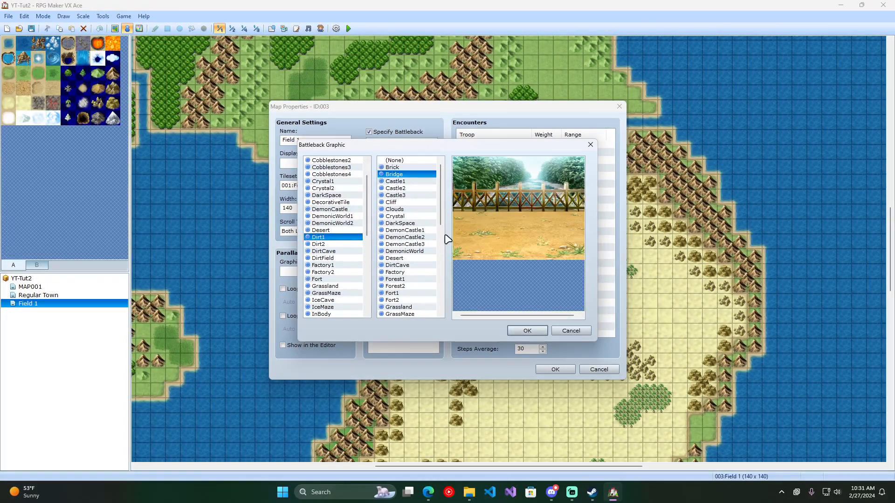
Preview the Brick, Forest1 and Forest2 backdrops with the Dirt2 ground, and discard and disable the battleback
left_click(394, 168)
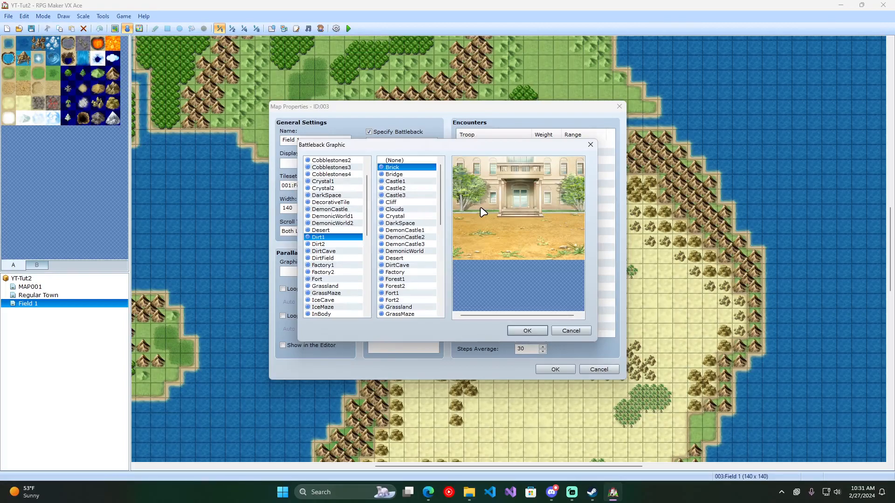
left_click(389, 280)
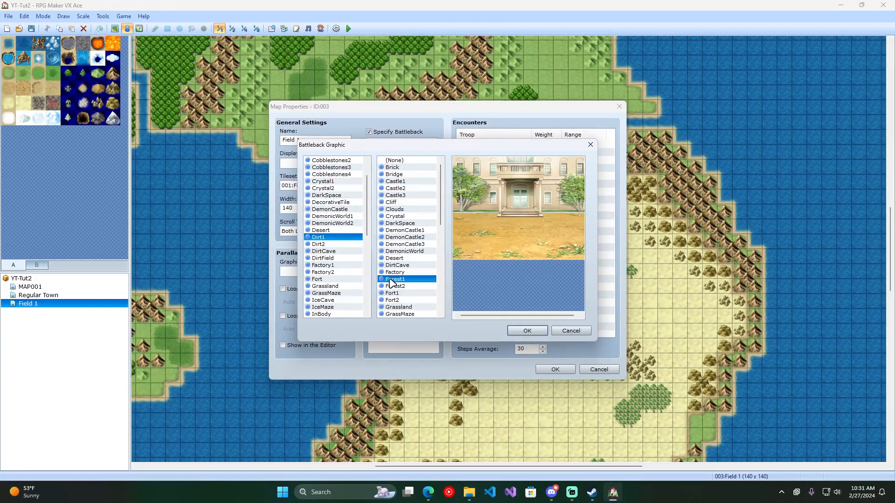
left_click(333, 244)
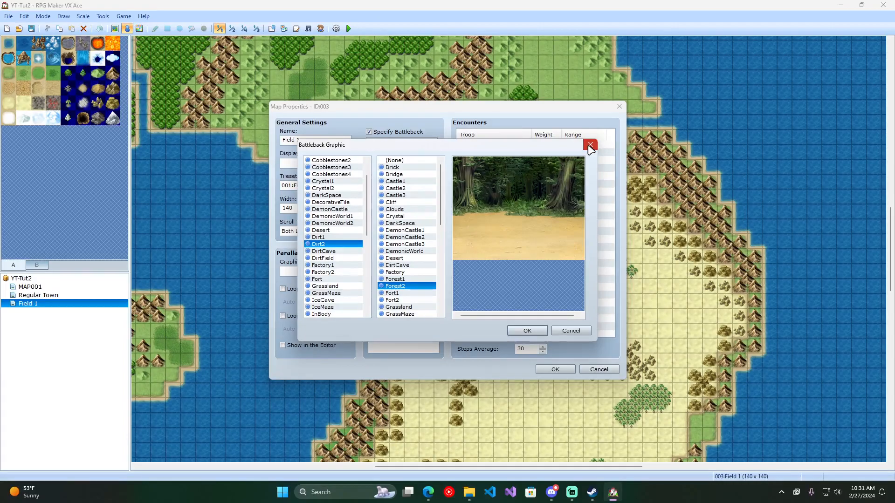
left_click(591, 145)
left_click(382, 133)
Enable Auto-Change BGM for Field 1 and browse the Airship, Battle and Dungeon tracks in the BGM list
left_click(390, 160)
left_click(434, 171)
left_click(380, 168)
key("Down")
key("Down")
key("Down")
key("Down")
key("Down")
key("Down")
key("Down")
key("Down")
key("Down")
key("Down")
key("Down")
key("Down")
key("Down")
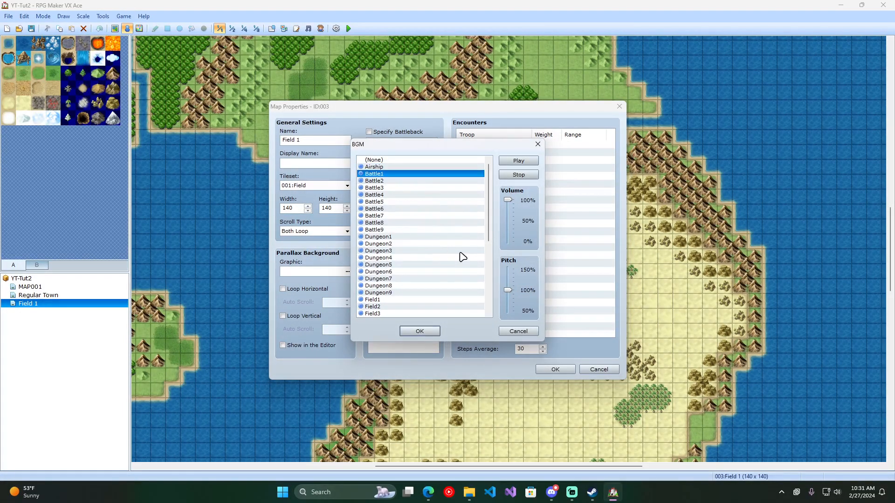
key("Down")
Browse the Dungeon, Field and Scene tracks in Field 1's BGM list, and discard the selection
mouse_move(389, 250)
left_mouse_down()
mouse_move(391, 280)
mouse_move(398, 249)
left_mouse_up()
scroll(476, 225, "down", 1)
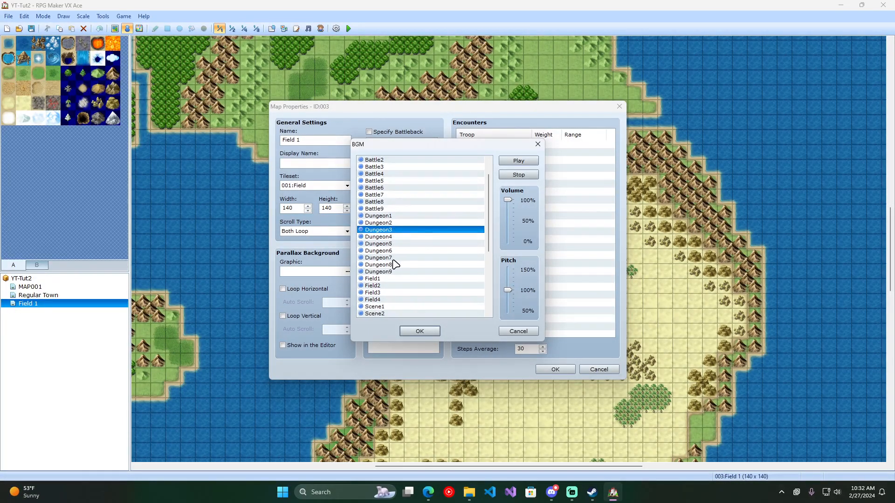
left_click_drag(487, 225, 491, 256)
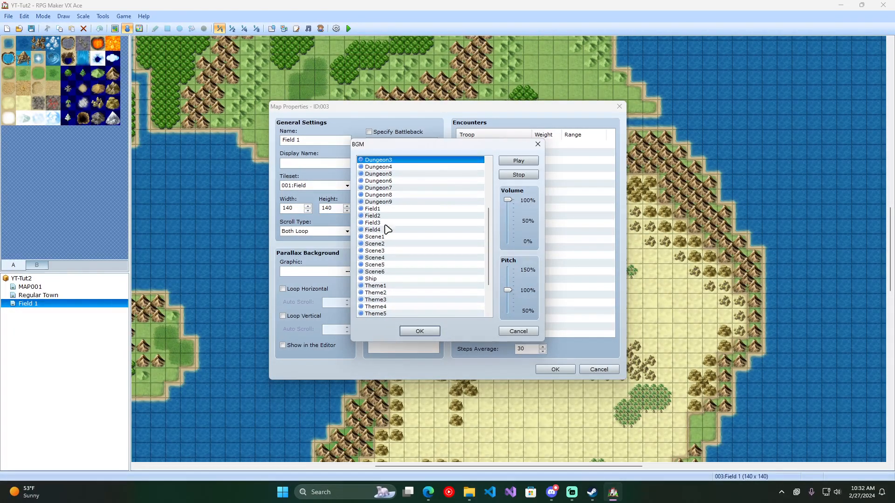
left_click(394, 237)
left_click(393, 244)
left_click(395, 252)
left_click(396, 259)
left_click(396, 266)
left_click(400, 276)
left_click_drag(490, 275, 499, 200)
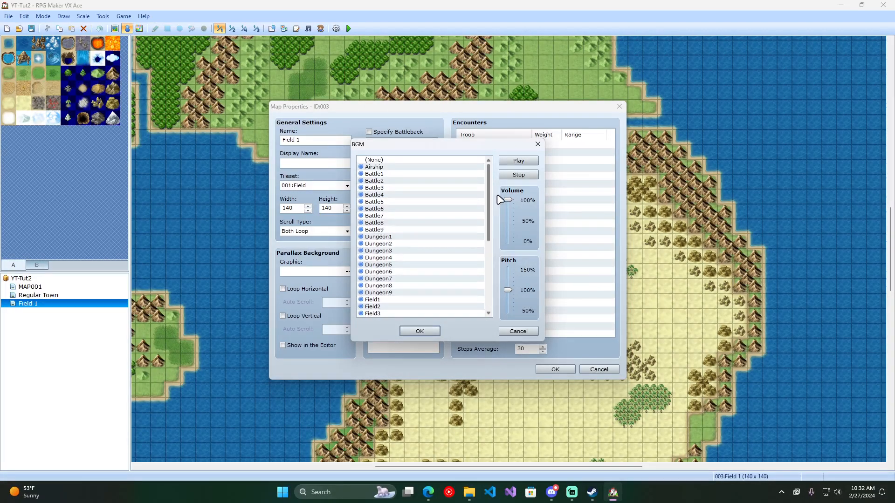
left_click(538, 144)
Enable Auto-Change BGS for Field 1, browse the Wind, Storm, Quake and River sounds, and discard the map property changes
left_click(391, 186)
left_click(434, 196)
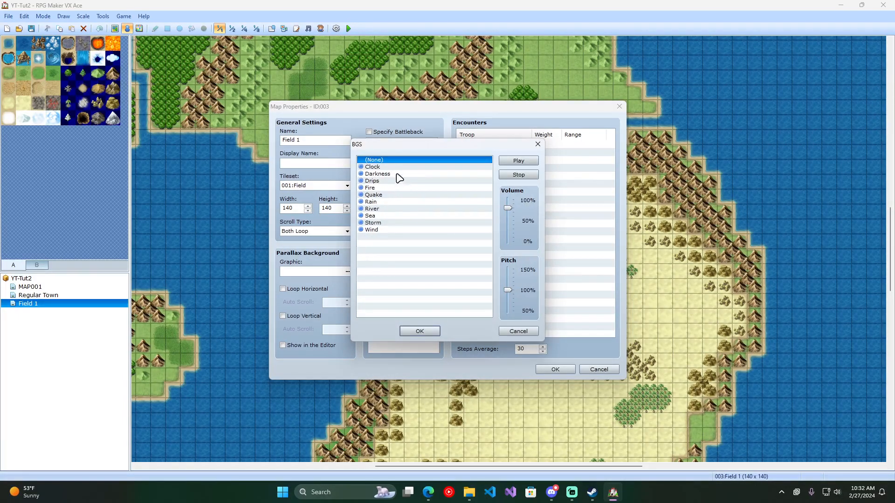
left_click(383, 231)
key("Up")
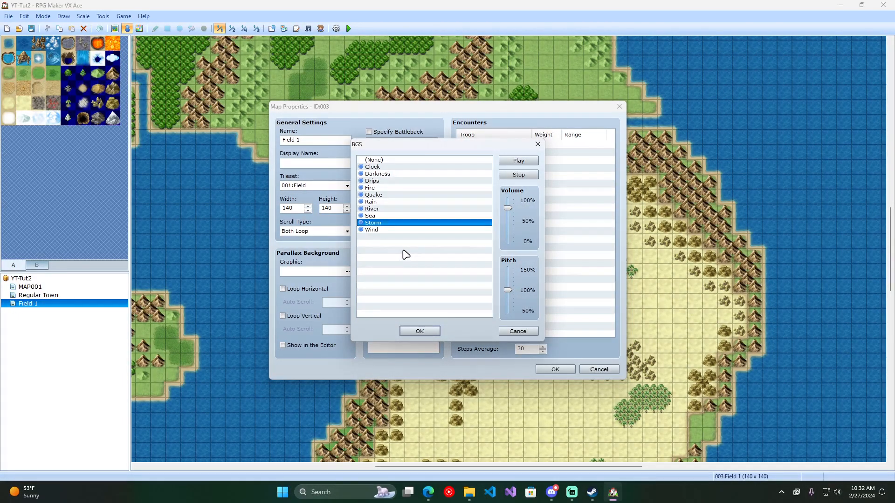
key("Up")
key("Up")
key("Up")
key("Up")
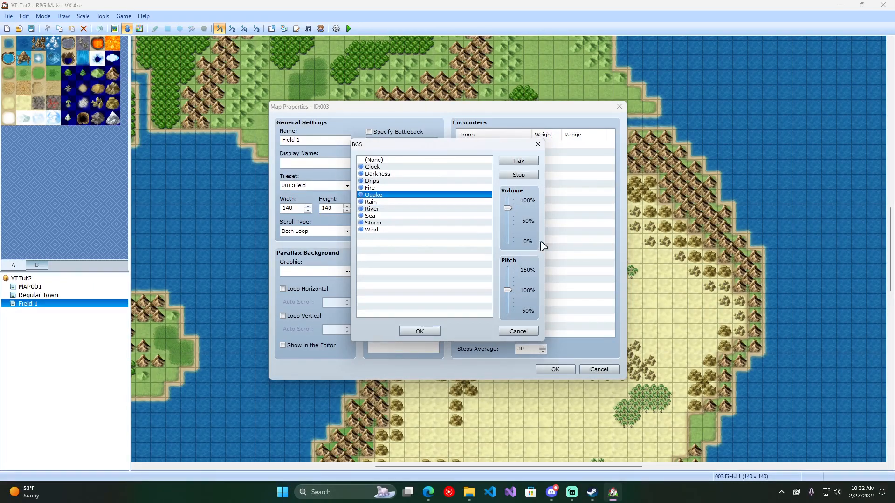
key("Down")
key("Down")
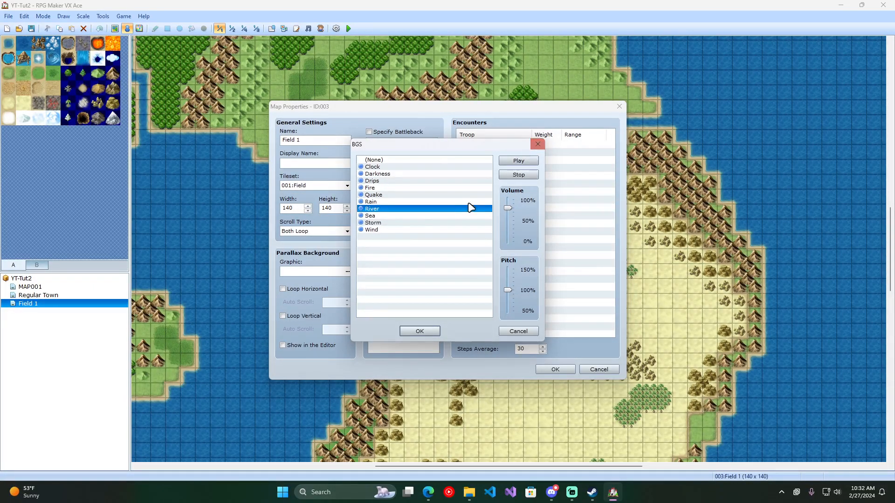
left_click(537, 144)
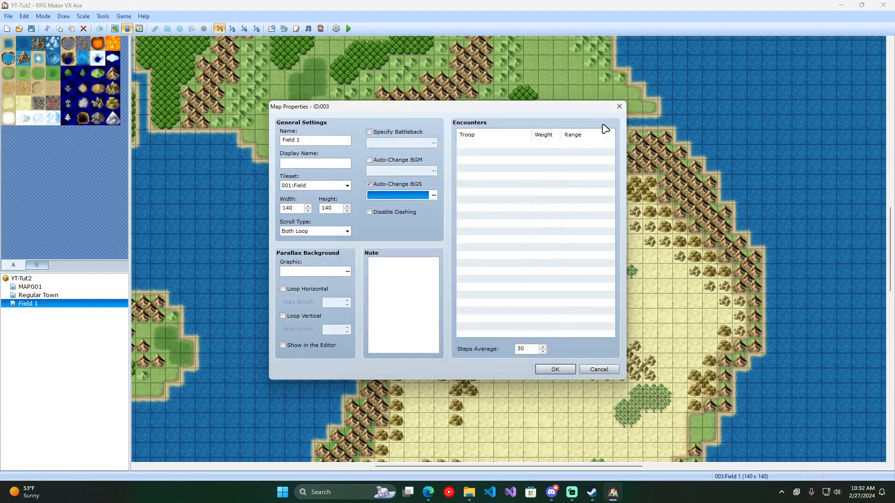
left_click(601, 369)
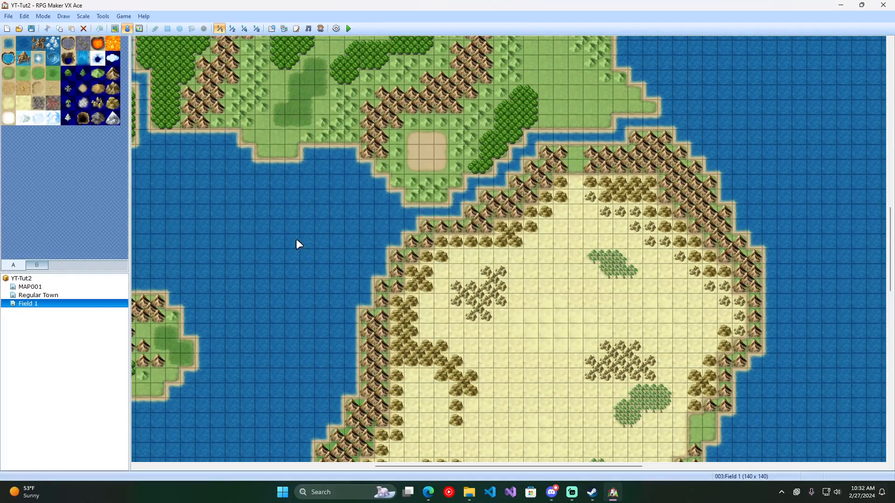
Start a new event on Field 1's desert with the Autorun trigger and a Set Weather Effects command set to Storm
right_click(540, 262)
left_click(554, 266)
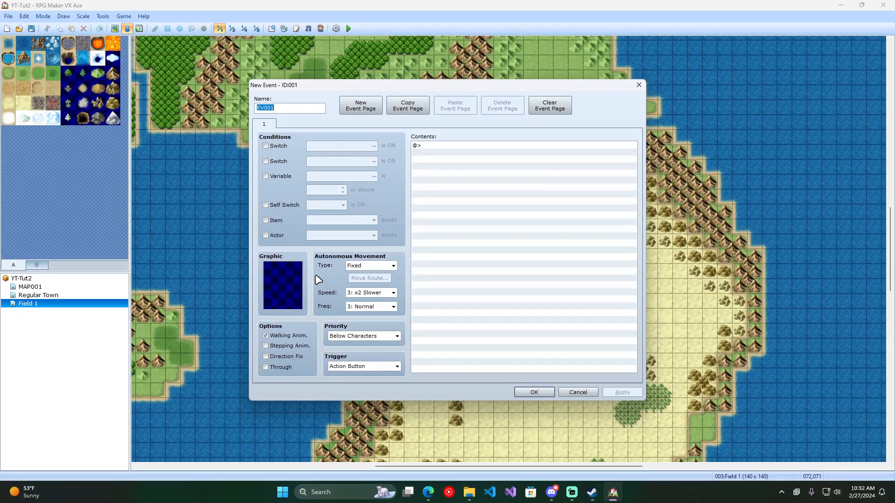
left_click(370, 366)
left_click(363, 394)
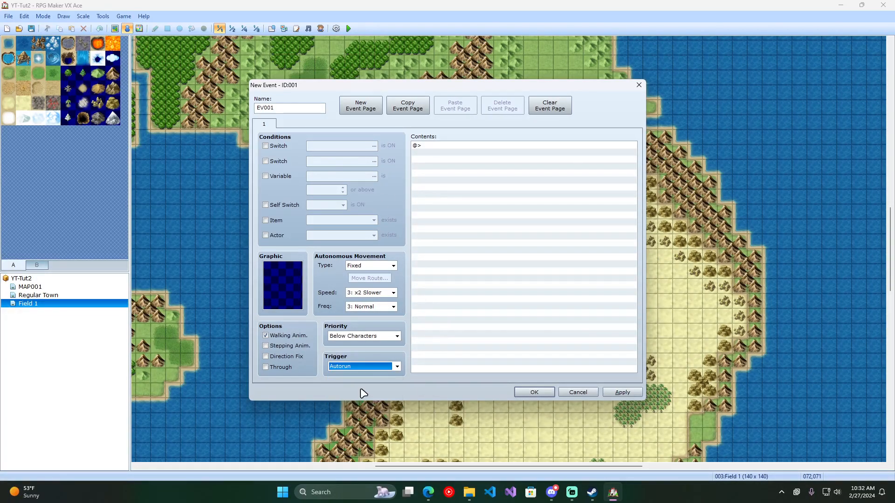
double_click(448, 146)
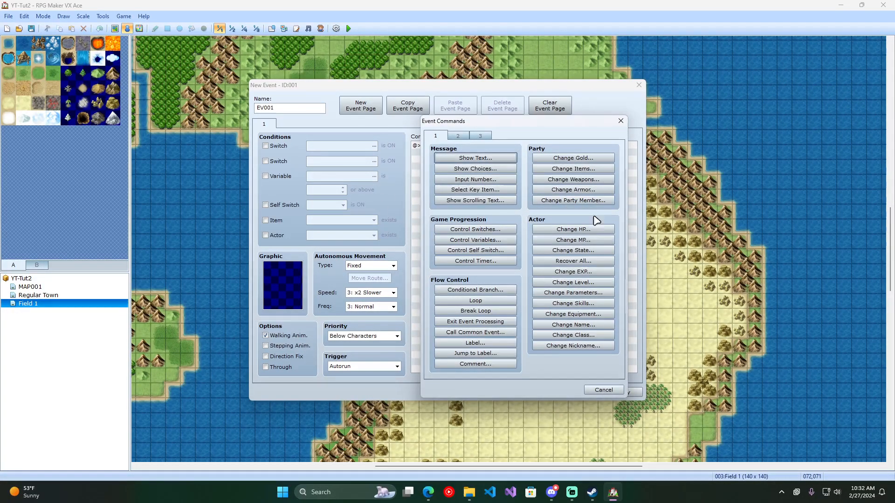
left_click(458, 136)
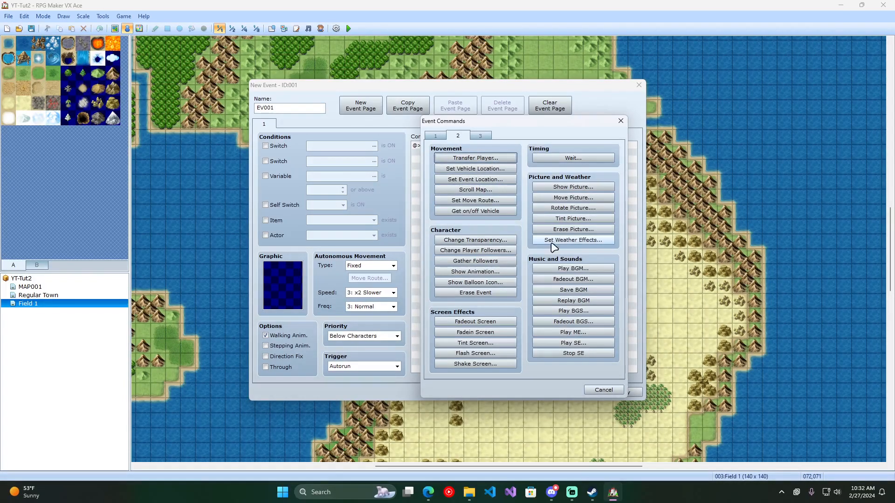
left_click(565, 240)
left_click(537, 229)
left_click(531, 316)
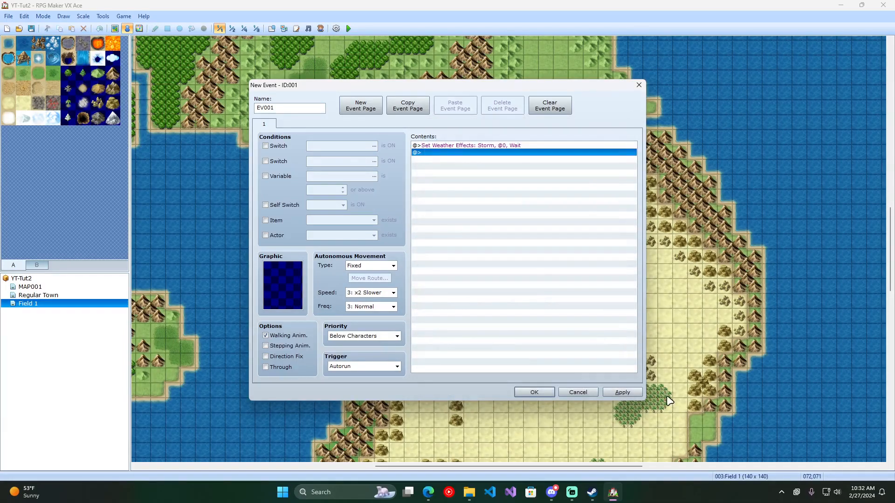
Delete the Set Weather Effects command from the event and discard the new event
right_click(479, 150)
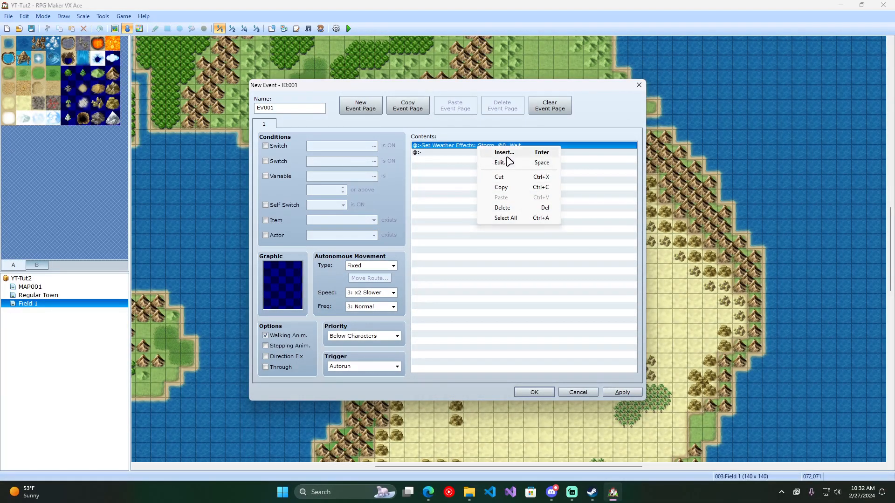
left_click(449, 146)
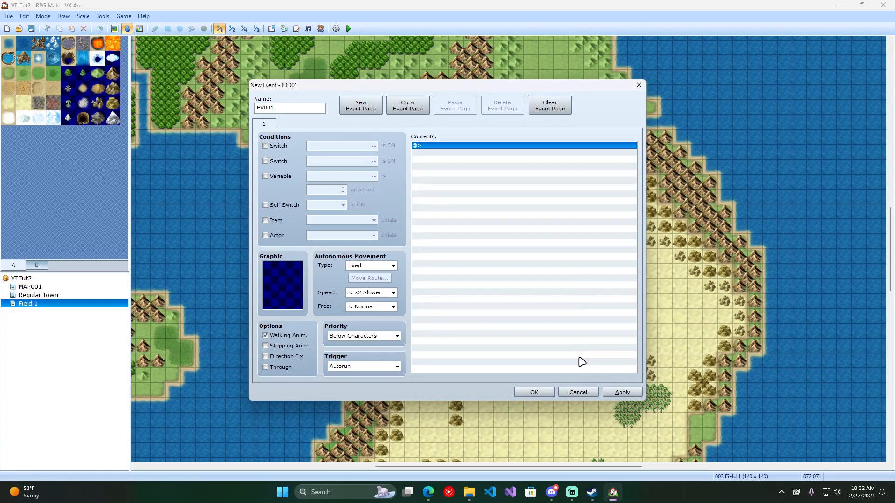
left_click(578, 392)
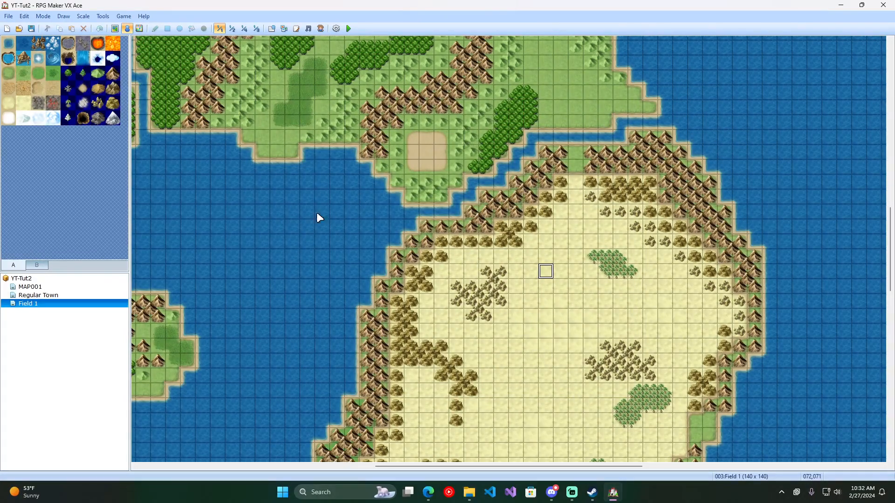
Enable Auto-Change BGS in Field 1's map properties, play and stop the Storm sound, and discard the changes
right_click(47, 302)
left_click(81, 309)
left_click(396, 184)
left_click(433, 195)
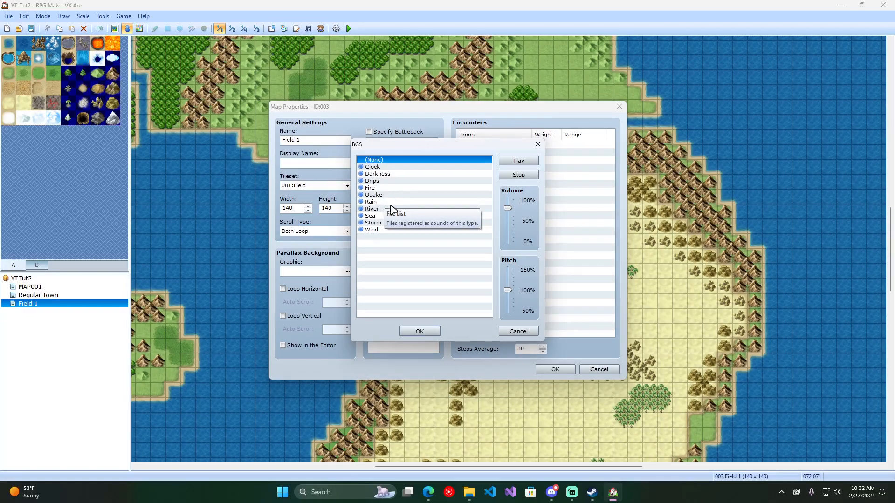
left_click(387, 224)
left_click(521, 163)
left_click(525, 176)
left_click(537, 144)
left_click(620, 107)
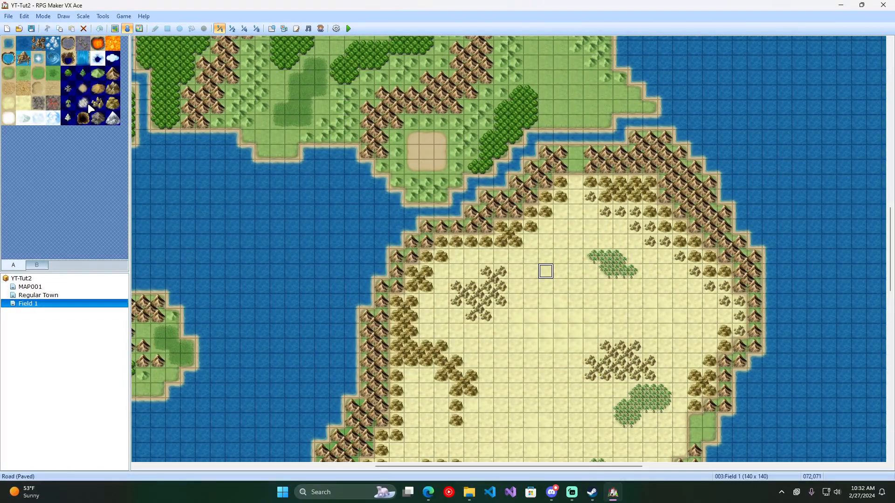
Open the project's game folder to view its files, and close the folder window
left_click(103, 16)
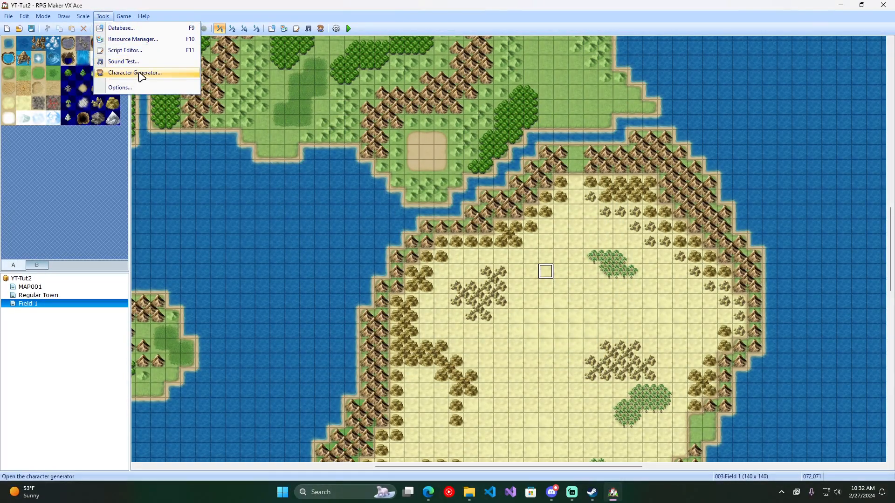
left_click(102, 17)
left_click(123, 17)
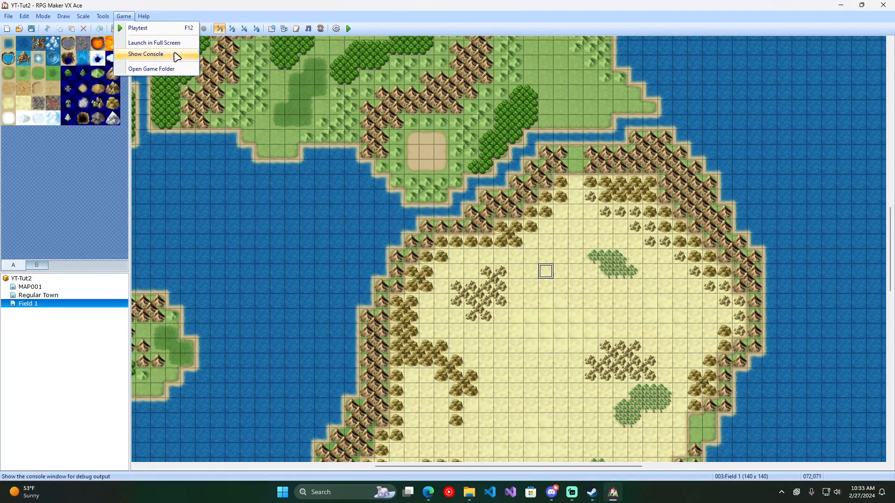
left_click(176, 71)
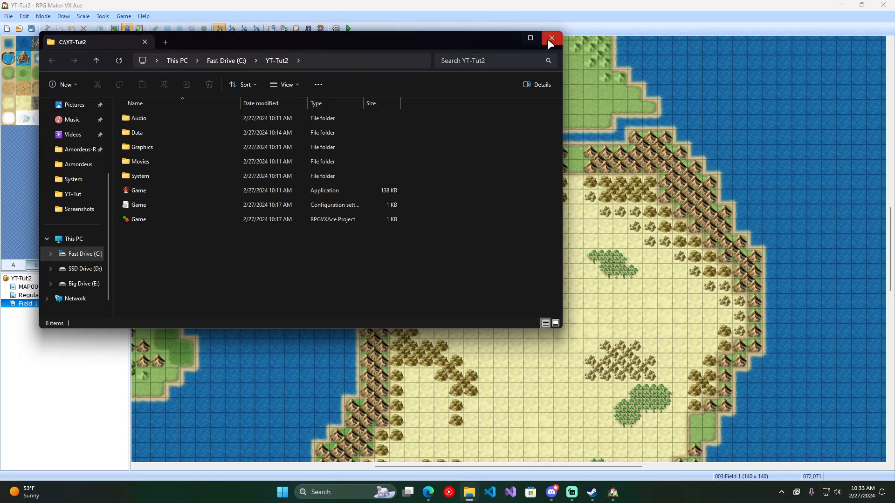
left_click(550, 40)
left_click(83, 16)
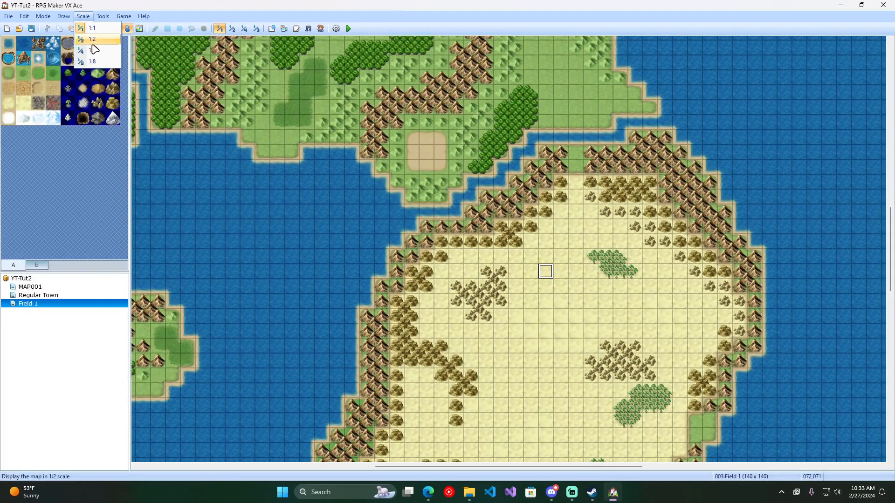
mouse_move(60, 17)
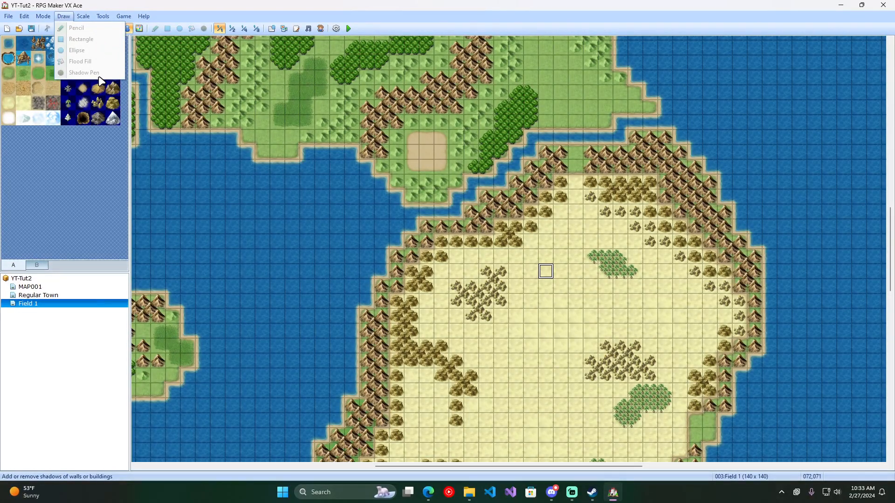
left_click(191, 21)
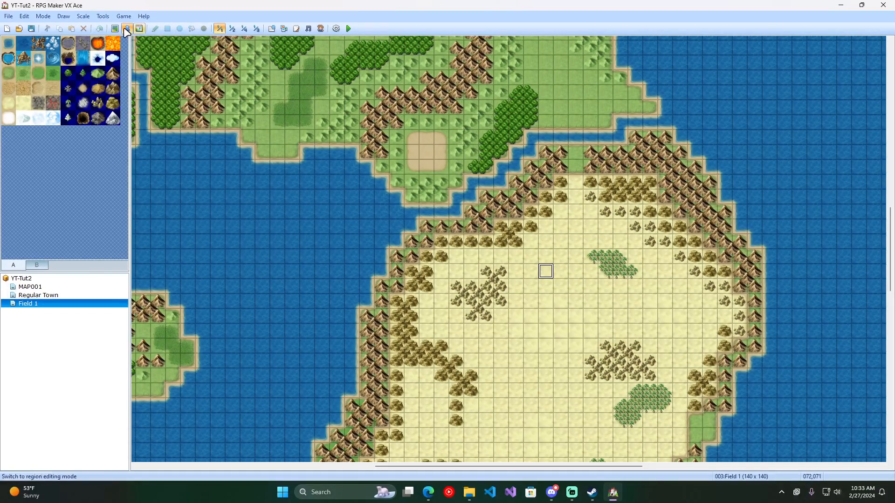
In map editing mode, try the Rectangle and Ellipse tools on Field 1's desert, undoing each drawn shape
left_click(115, 28)
left_click(167, 28)
left_click_drag(545, 286, 636, 362)
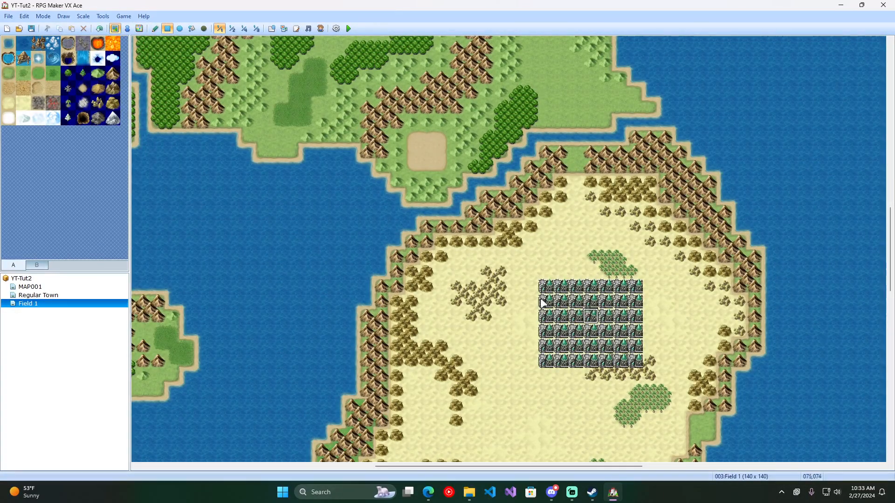
key("ctrl+z")
left_click(179, 28)
left_click_drag(546, 241, 638, 331)
key("ctrl+z")
Try Flood Fill and the Pencil on the desert with the selected tile, undoing each result
left_click(192, 28)
left_click(604, 286)
key("ctrl+z")
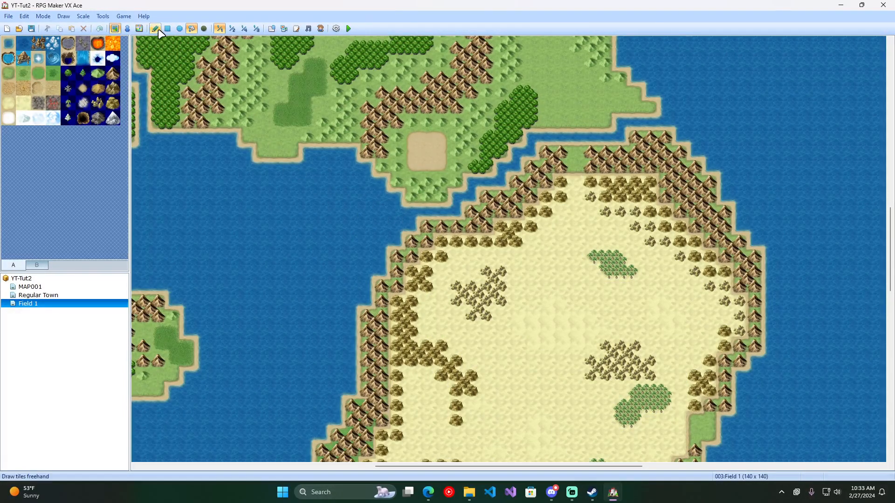
left_click_drag(516, 287, 561, 331)
key("ctrl+z")
Try the Shadow Pen on several spots of Field 1, undoing the shadows
left_click(202, 28)
mouse_move(590, 301)
left_mouse_down()
mouse_move(602, 310)
mouse_move(539, 323)
mouse_move(538, 313)
mouse_move(574, 297)
mouse_move(552, 336)
left_mouse_up()
key("ctrl+z")
left_click_drag(565, 276, 550, 328)
key("ctrl+z")
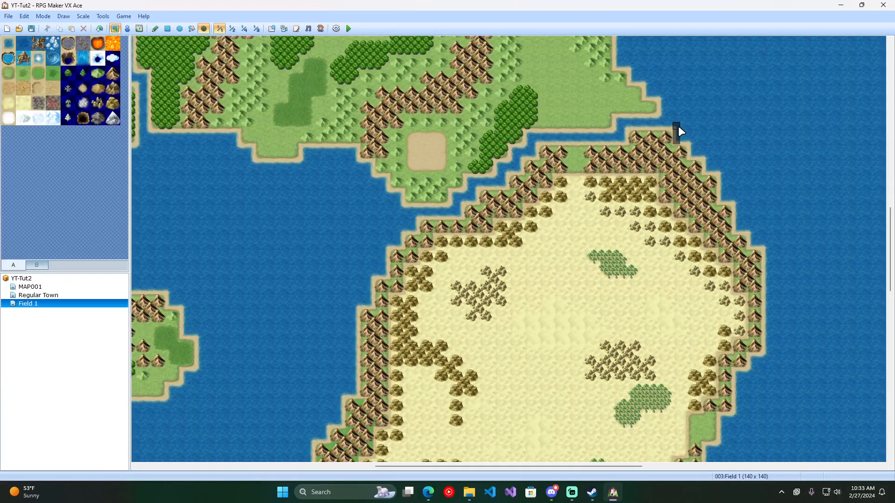
key("ctrl+z")
key("ctrl+z")
Show the tileset's B tiles and look over the project, editing mode, scale and game commands
left_click(39, 265)
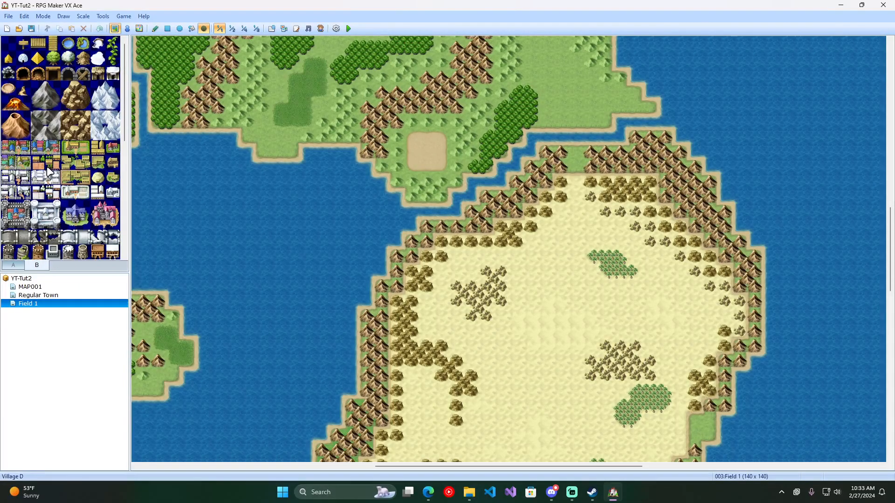
left_click(8, 16)
left_click(10, 18)
left_click(10, 17)
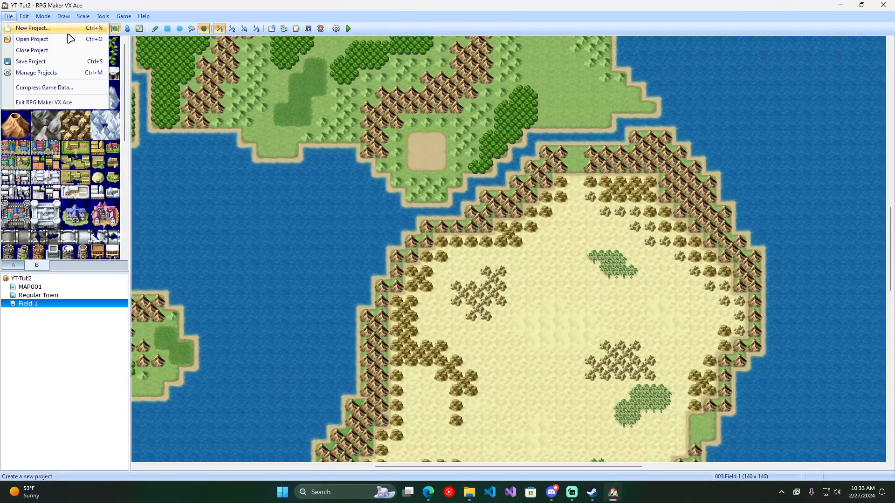
mouse_move(17, 16)
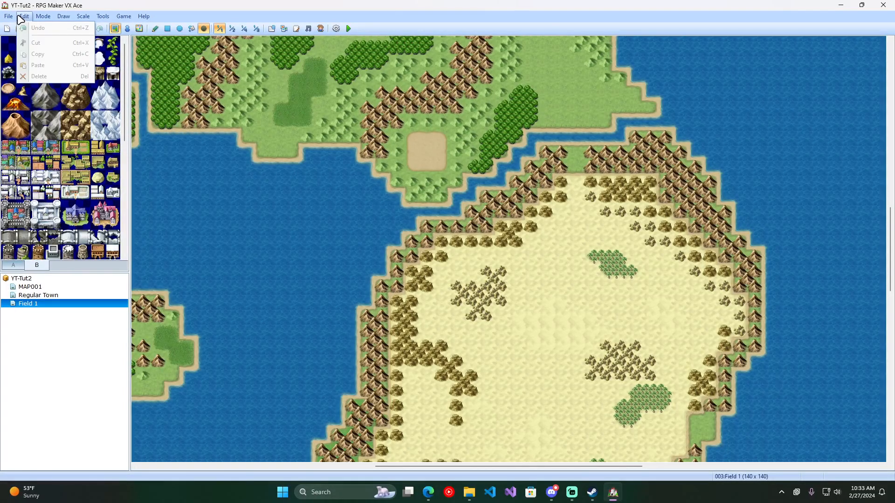
left_click(24, 17)
left_click(44, 18)
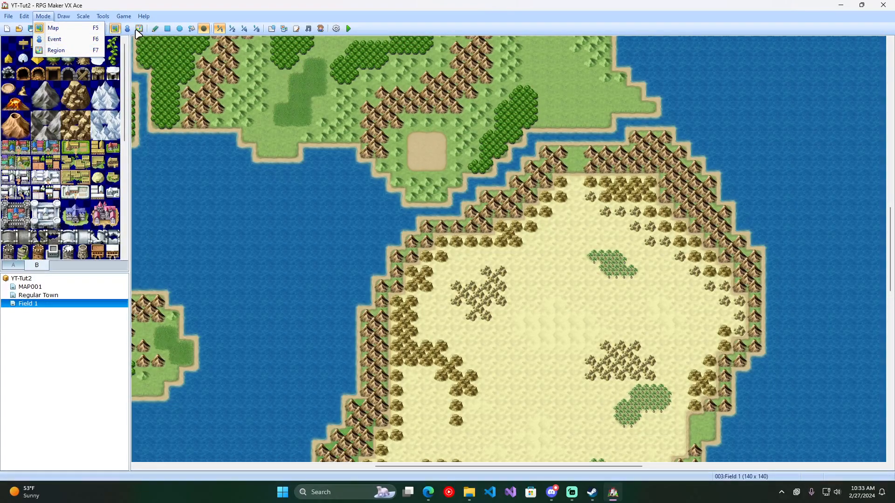
mouse_move(68, 19)
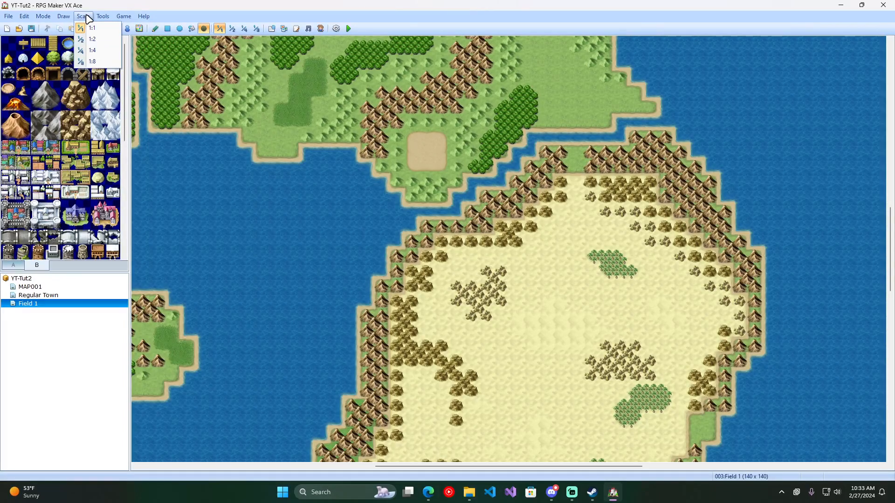
mouse_move(124, 17)
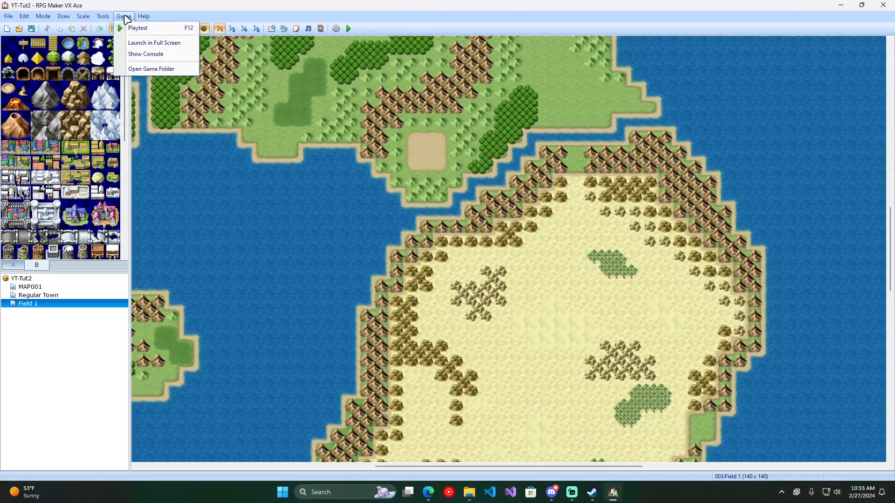
left_click(241, 9)
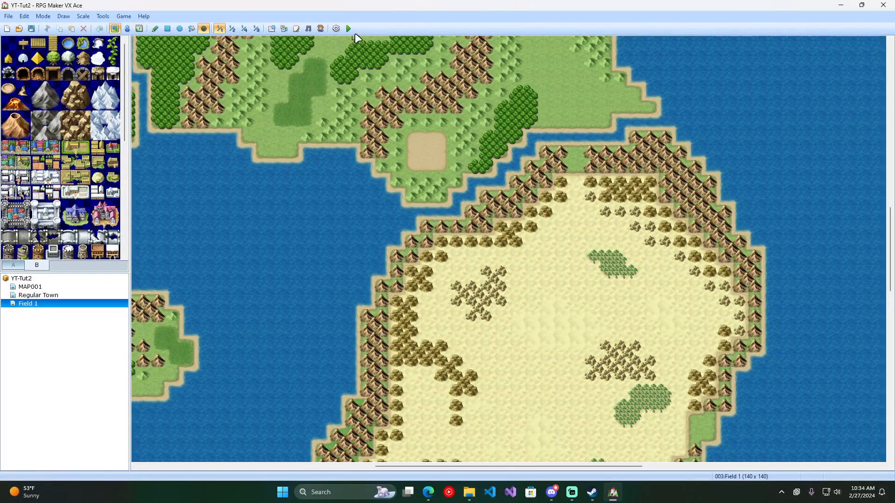
Open the game data compression settings, look over the output folder, encrypted archive and RTP data options, and cancel
left_click(123, 17)
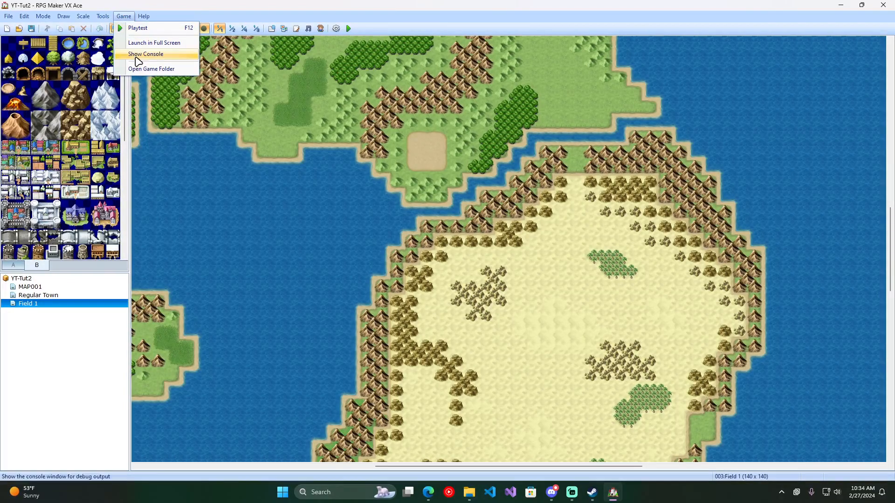
mouse_move(113, 17)
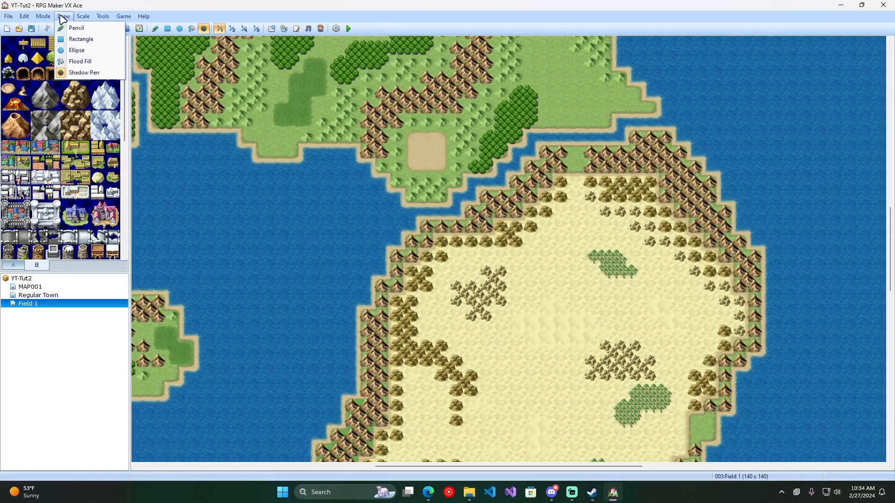
mouse_move(25, 17)
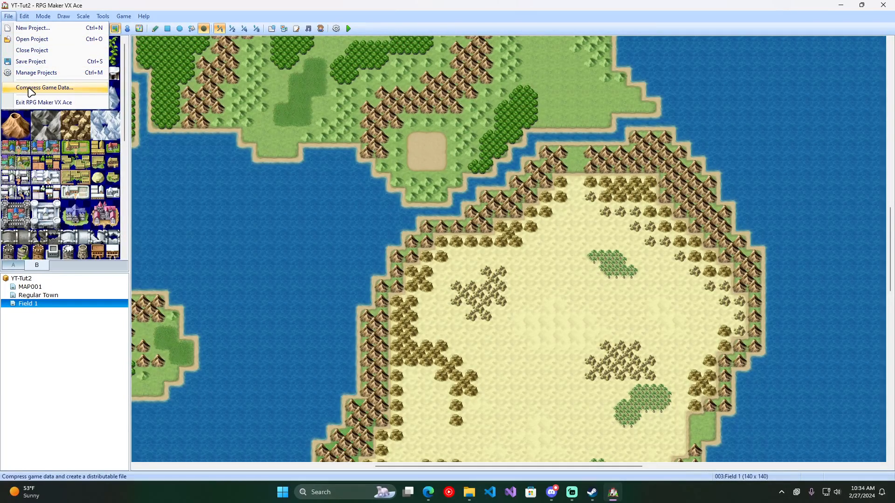
left_click(55, 102)
left_click(411, 264)
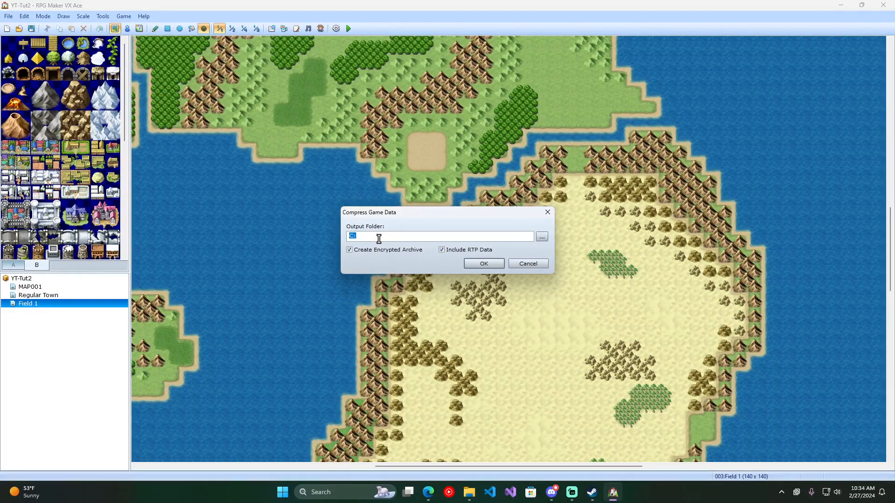
left_click(443, 251)
left_click_drag(434, 214, 446, 204)
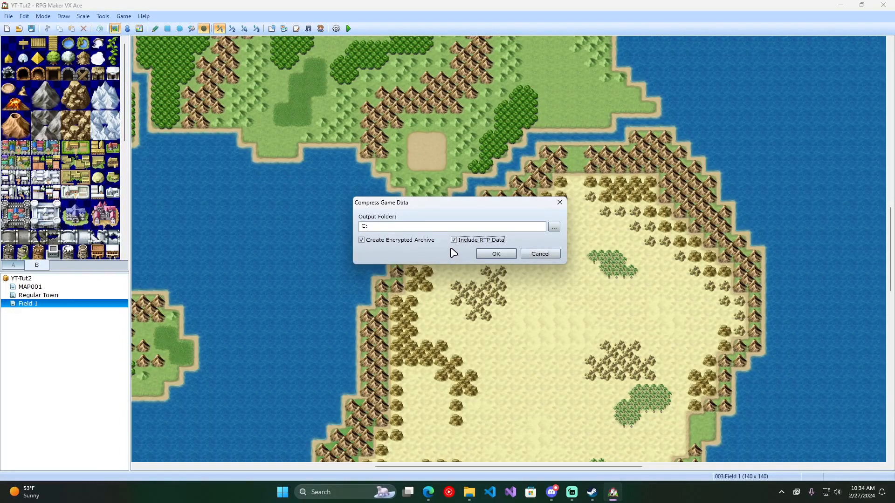
left_click(546, 257)
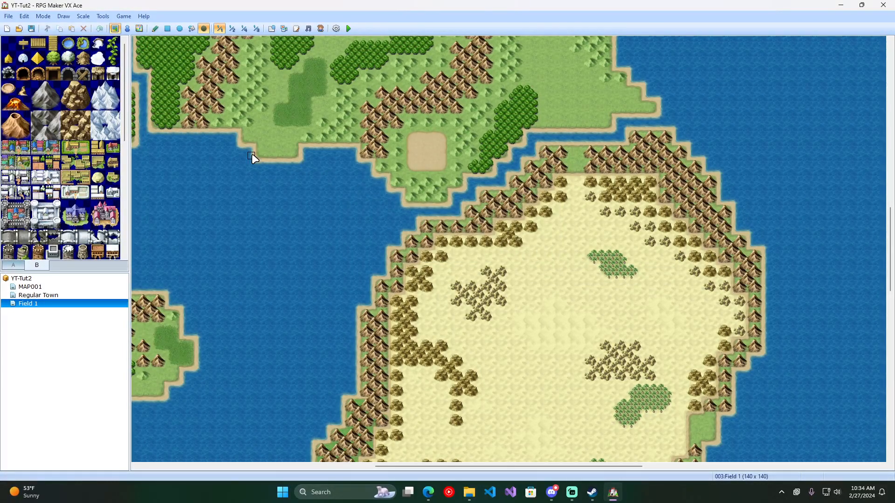
Open the help file, browse its keyword index down to RPG::Troop::Member, and close it
left_click(144, 16)
left_click(168, 29)
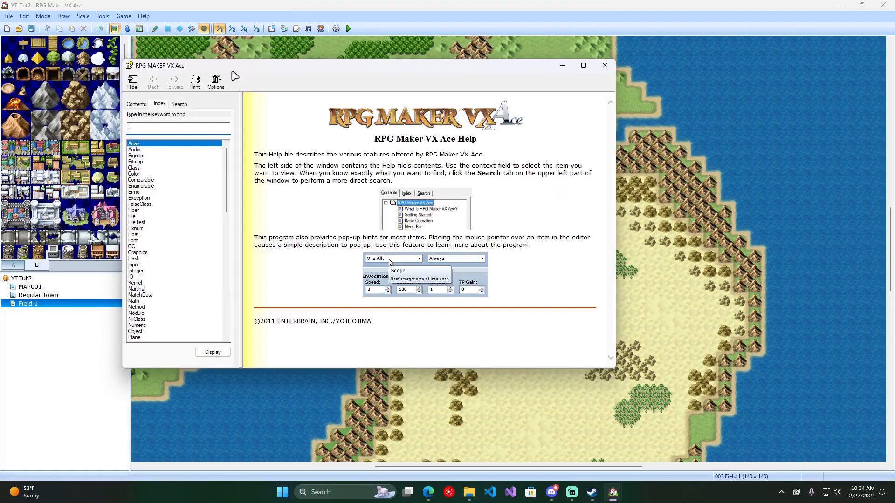
left_click(177, 155)
left_click_drag(226, 180, 225, 305)
left_click(152, 241)
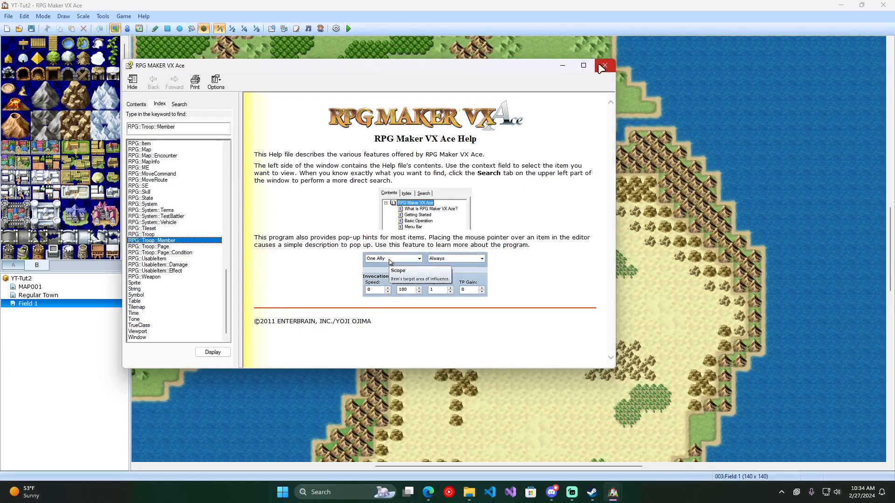
left_click(604, 65)
View the editor's version and copyright information, then close it
left_click(144, 16)
left_click(148, 43)
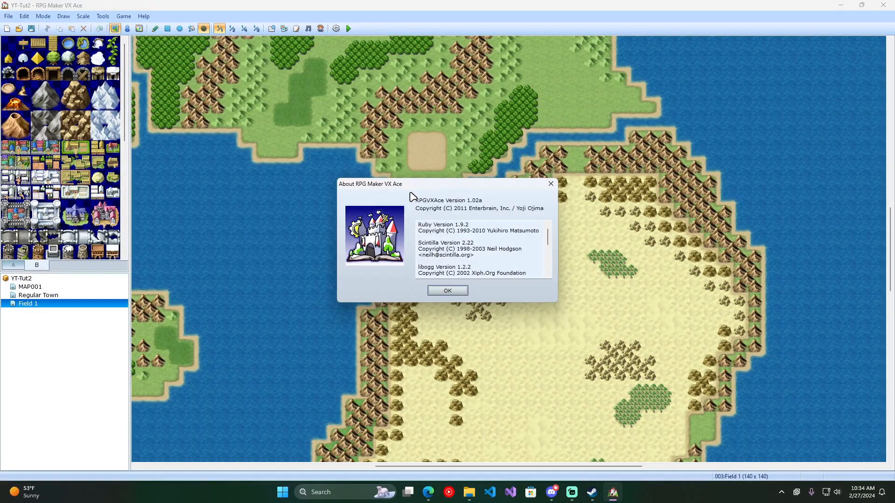
scroll(525, 233, "down", 3)
scroll(526, 233, "up", 3)
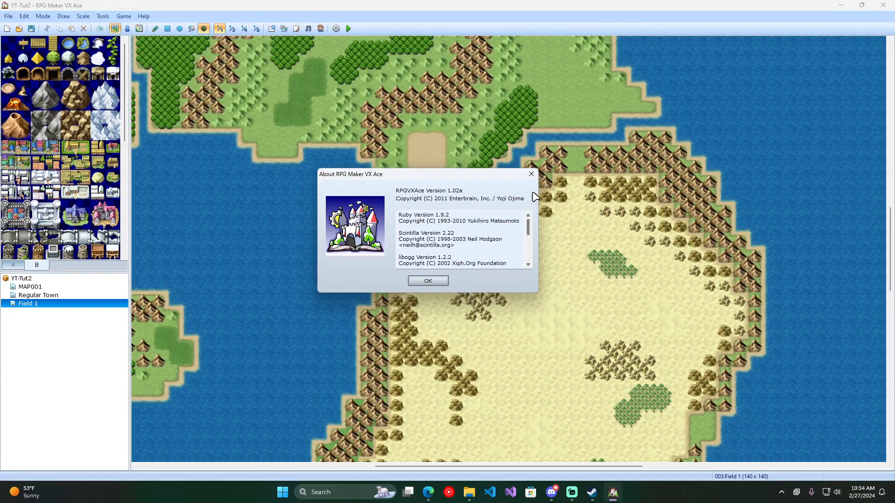
left_click(538, 178)
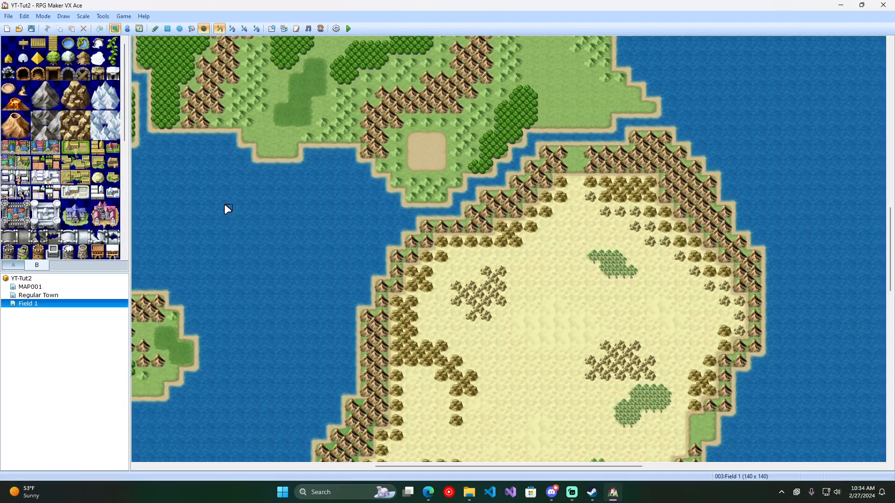
left_click(8, 17)
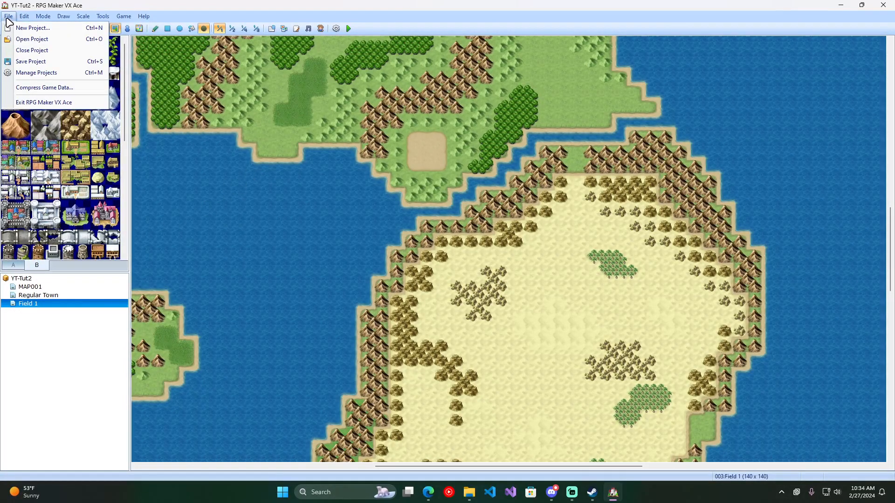
left_click(368, 233)
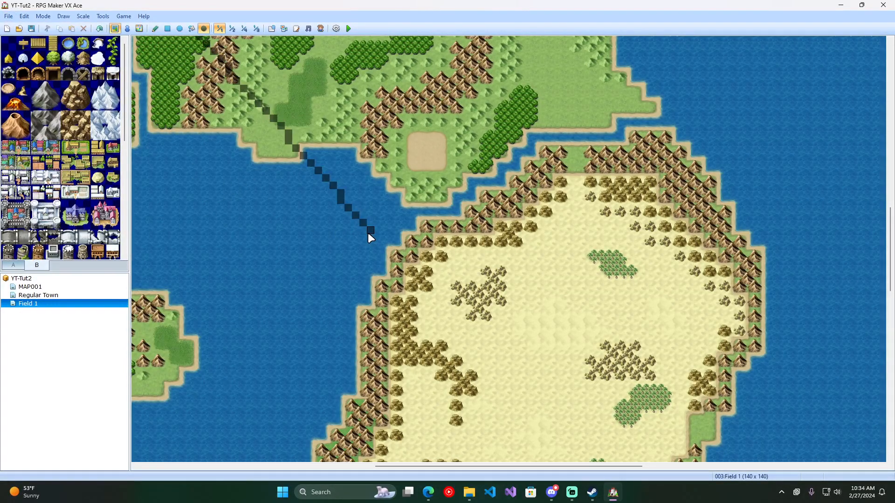
key("ctrl+z")
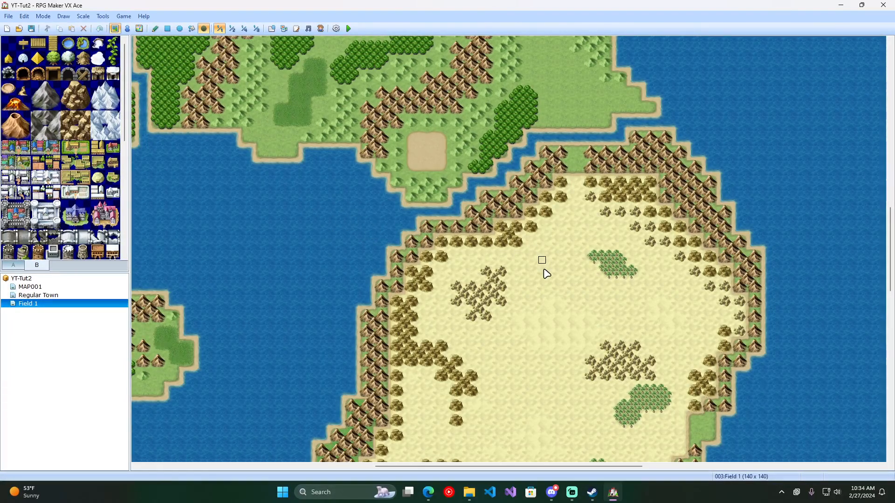
left_click(579, 274)
Switch to Steam and find the store page for "rpg maker vx ace"
left_click(592, 493)
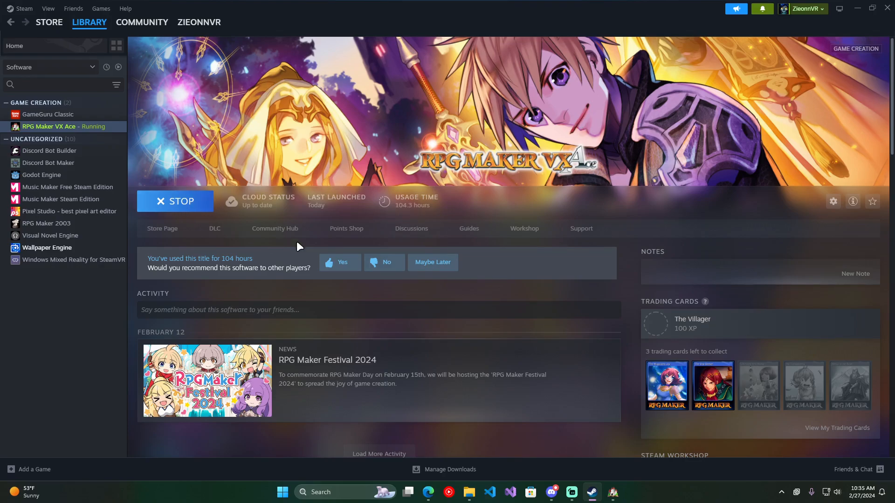
left_click(49, 22)
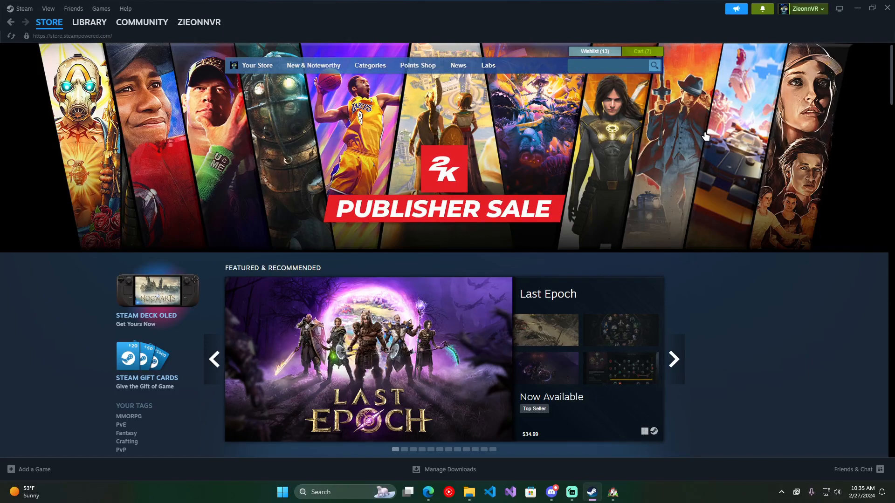
type("rpg maker vx ace")
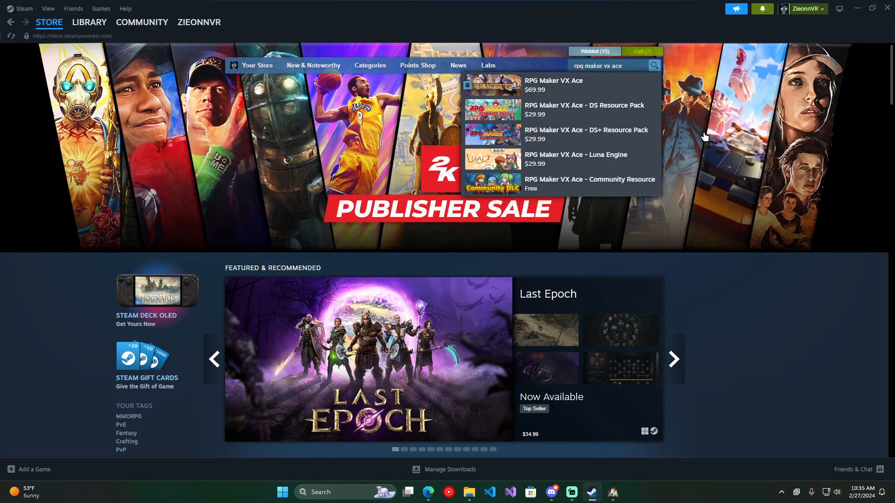
left_click(560, 94)
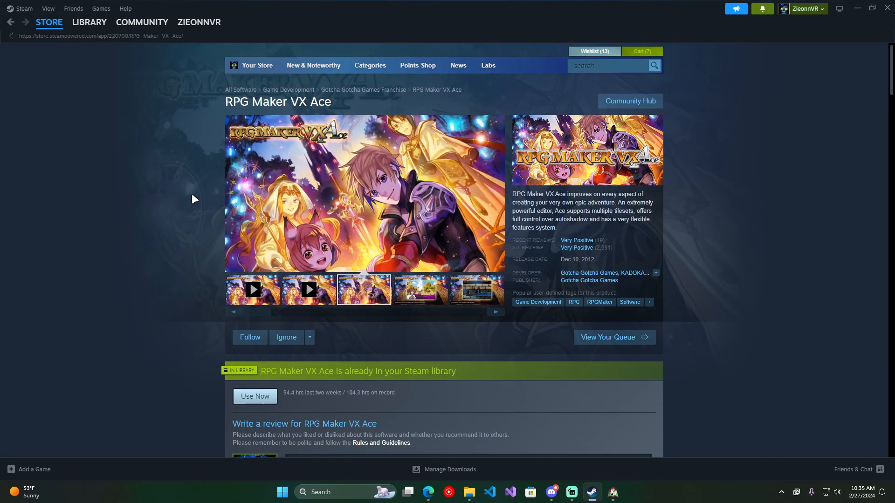
Examine the software's purchase options, bundle and downloadable content on its store page, then go back to the library and minimize Steam
scroll(191, 194, "down", 10)
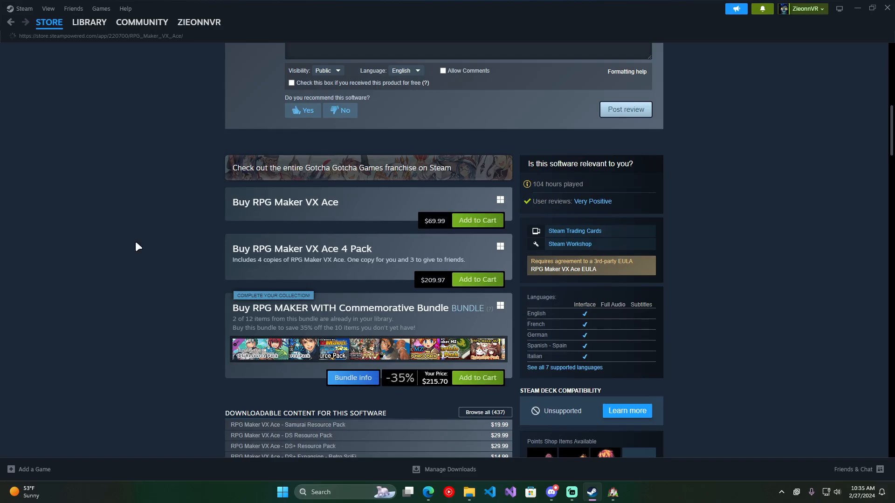
left_click_drag(375, 250, 248, 246)
left_click(169, 205)
scroll(180, 257, "down", 3)
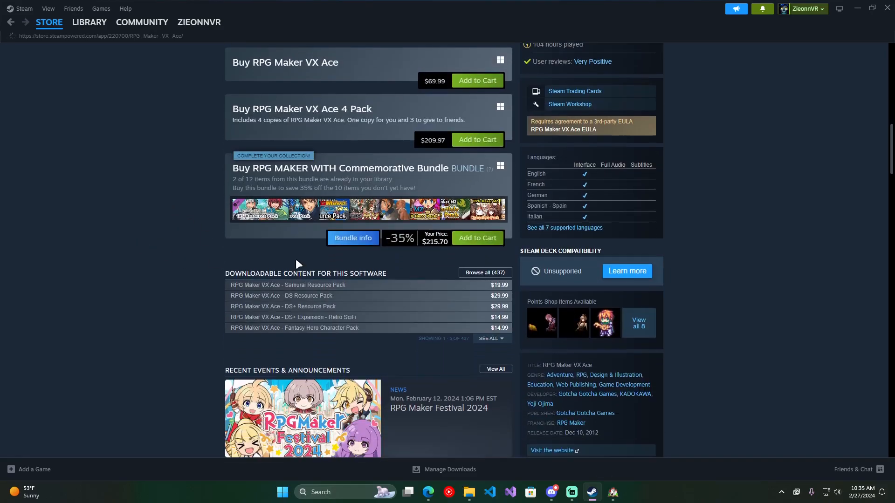
scroll(150, 229, "up", 15)
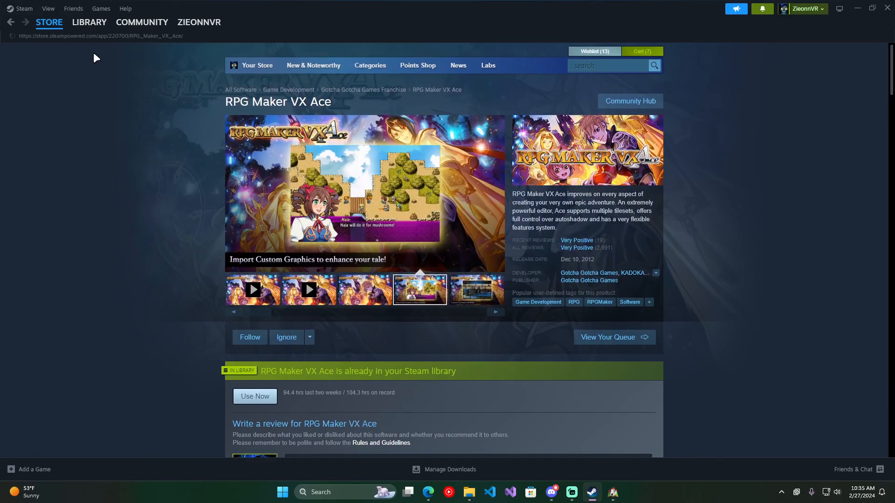
left_click(78, 24)
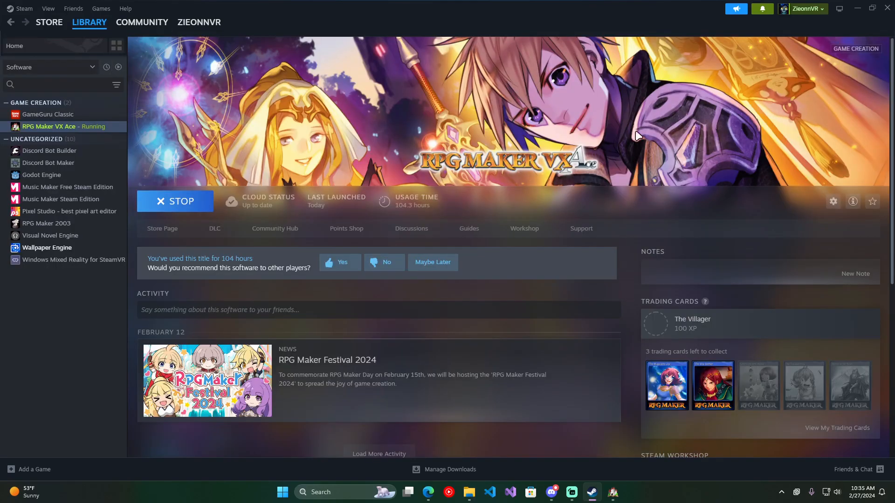
left_click(857, 8)
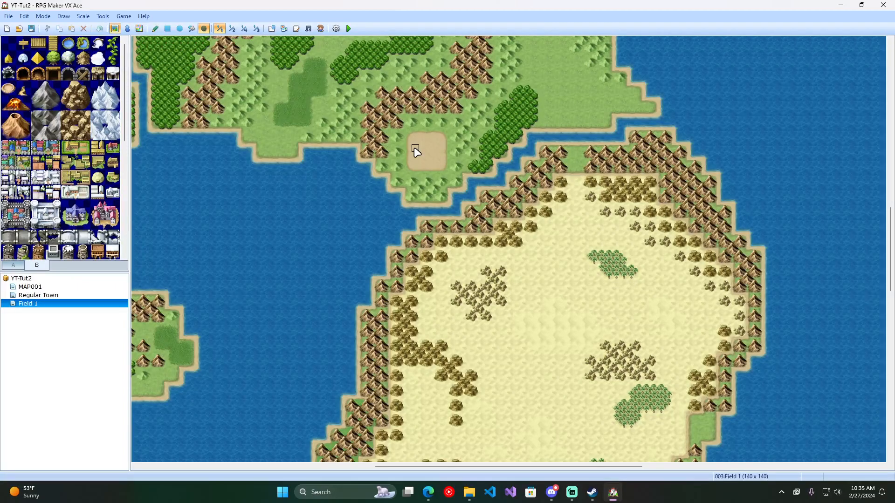